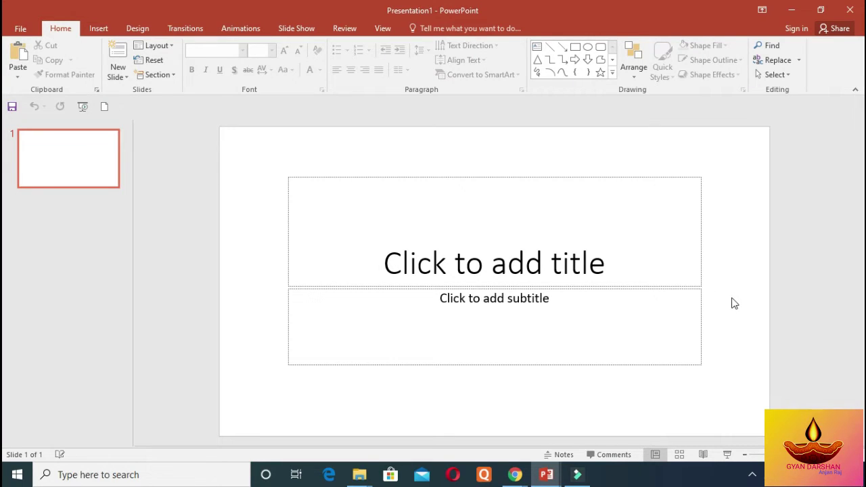
Title slide 1 'Power Point Tutorial Part 2' and give it the light blue outline WordArt style
{"action": "left_click", "coordinate": [617, 275]}
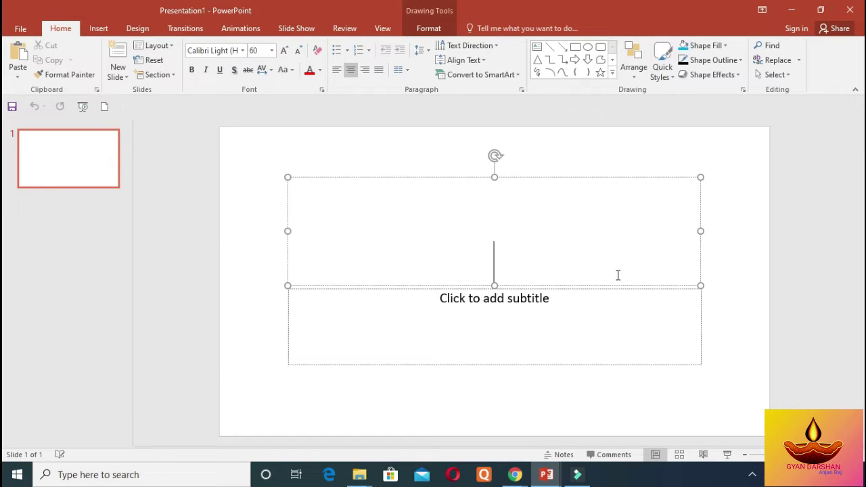
{"action": "type", "text": "Powe"}
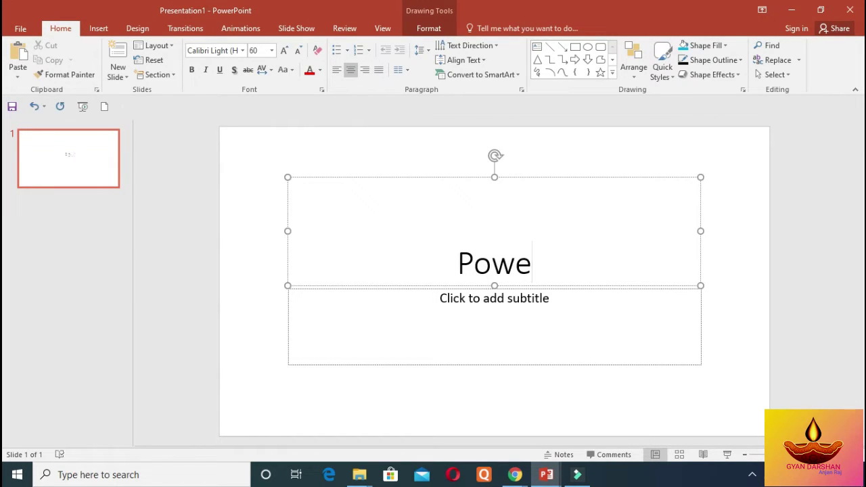
{"action": "type", "text": "r "}
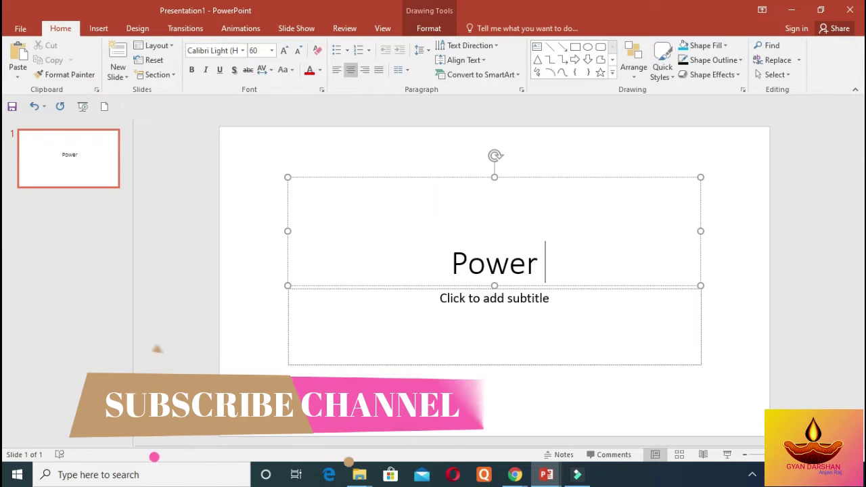
{"action": "type", "text": "Poi"}
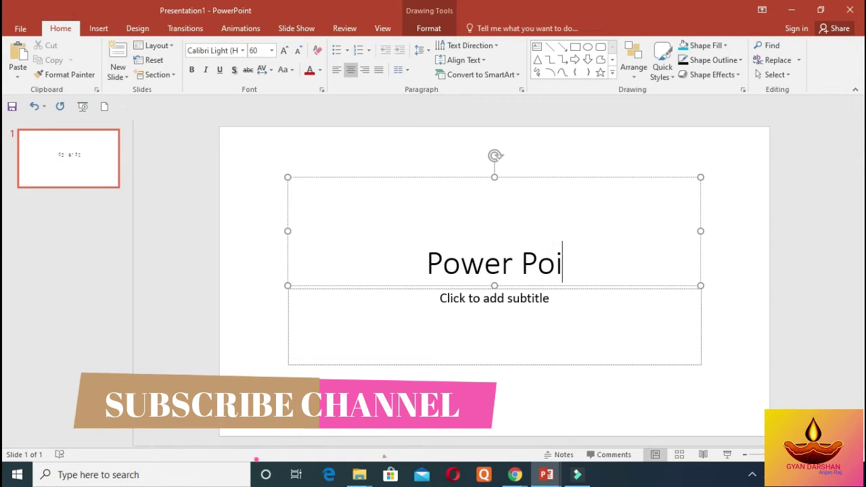
{"action": "type", "text": "nt Tu"}
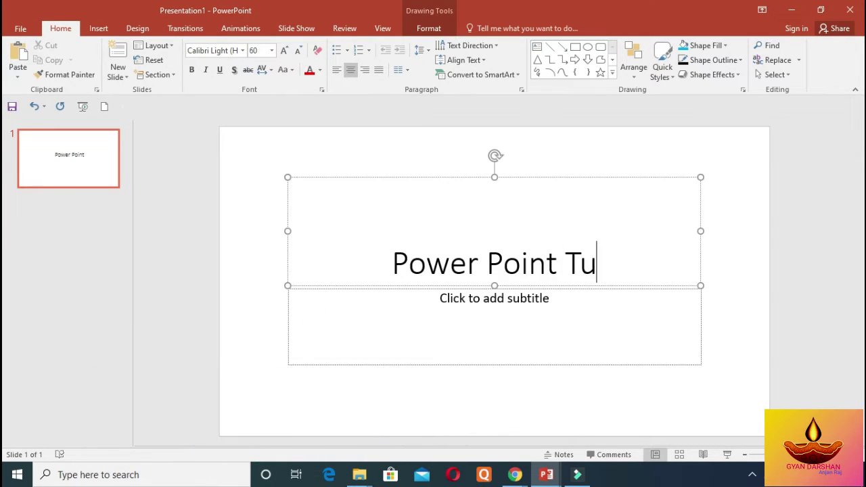
{"action": "type", "text": "torial Part 2"}
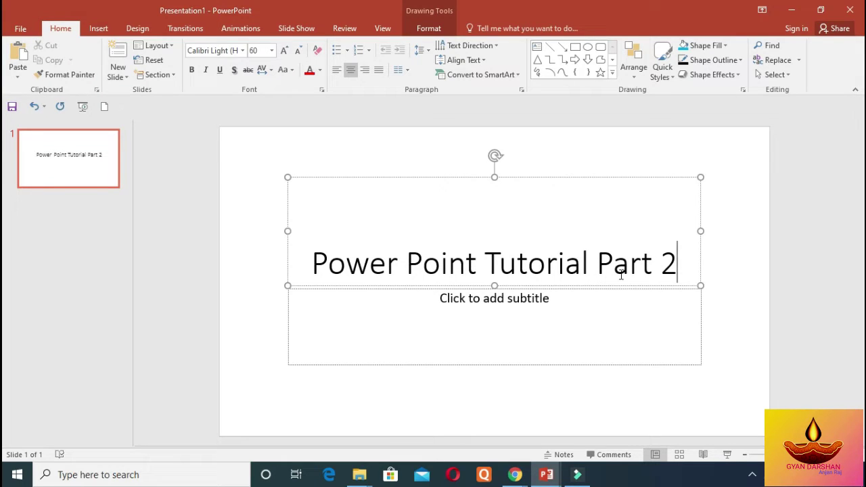
{"action": "left_click_drag", "start_coordinate": [685, 261], "coordinate": [312, 270]}
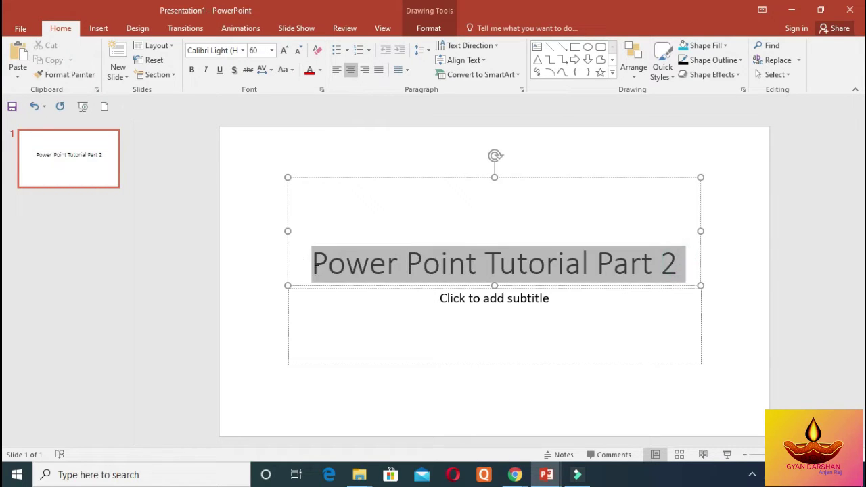
{"action": "left_click", "coordinate": [429, 29]}
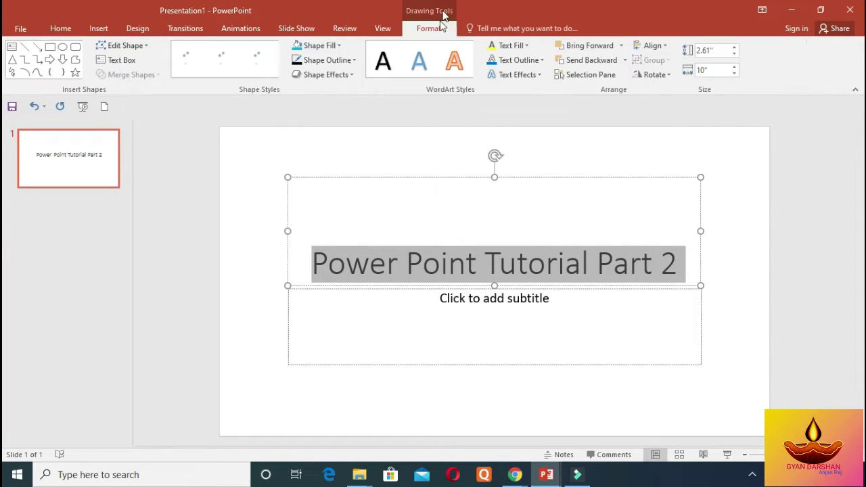
{"action": "left_click", "coordinate": [477, 74]}
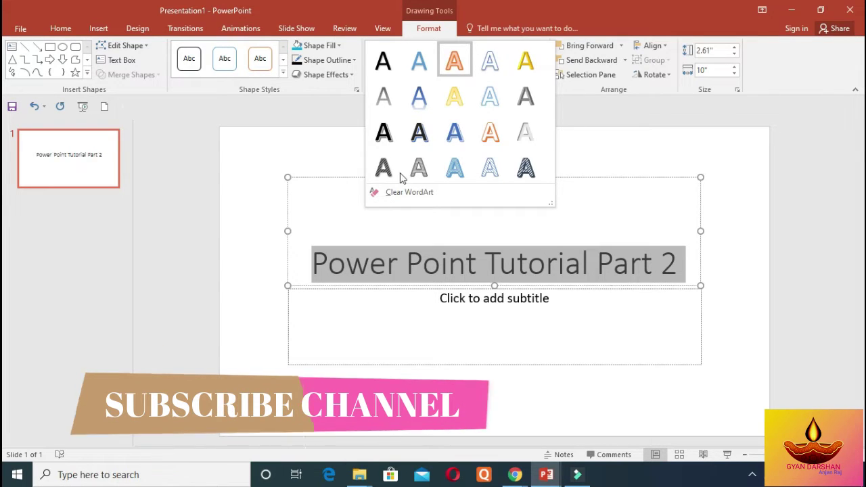
{"action": "left_click", "coordinate": [450, 167]}
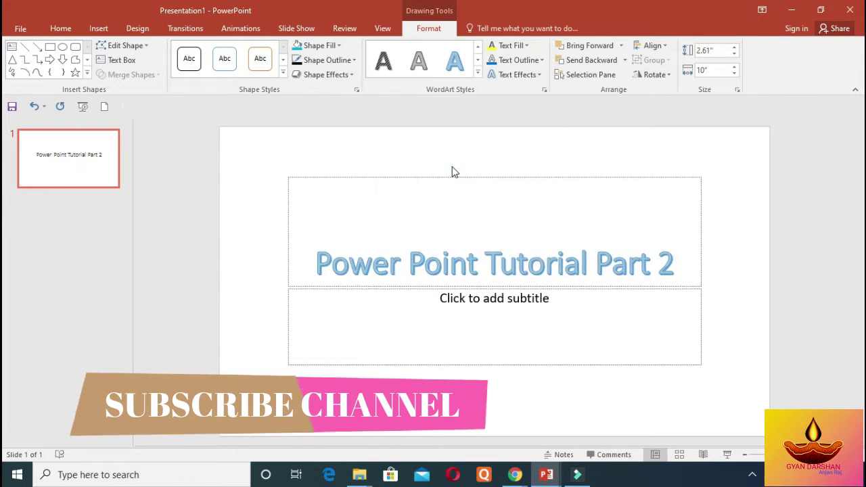
Enter the author byline in the subtitle and shrink its box to fit the text
{"action": "left_click", "coordinate": [559, 301]}
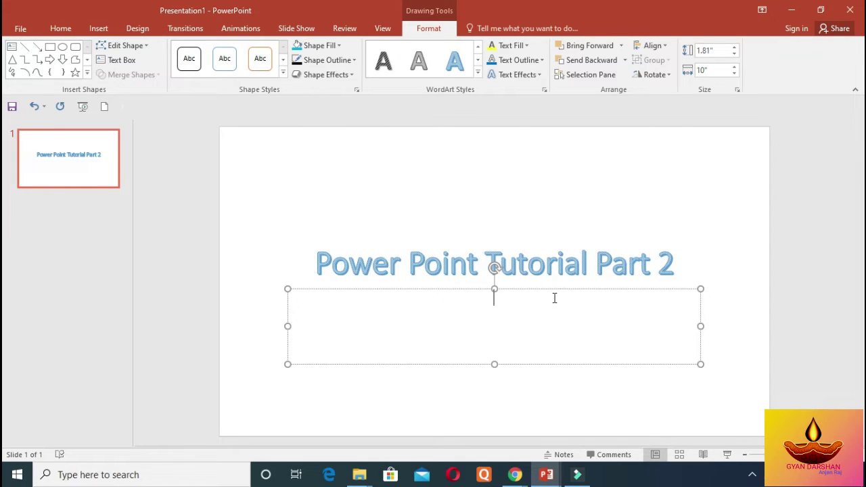
{"action": "type", "text": "By: "}
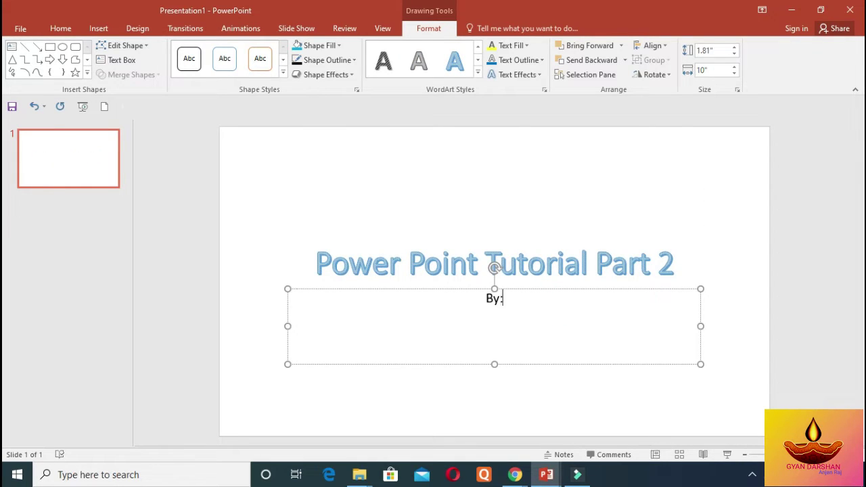
{"action": "type", "text": "Anja"}
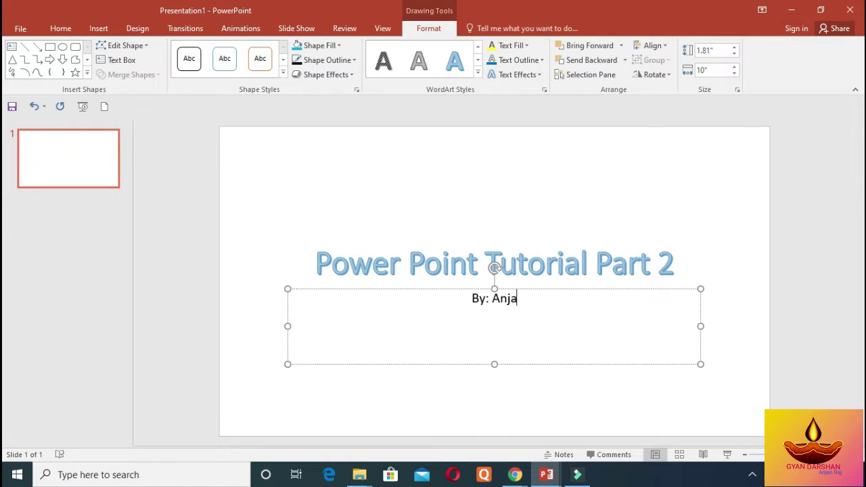
{"action": "type", "text": "n"}
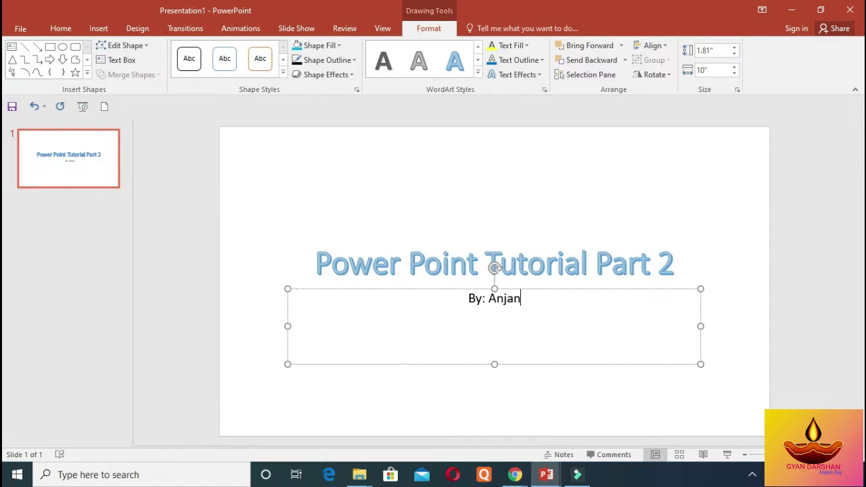
{"action": "type", "text": " Raj Gh"}
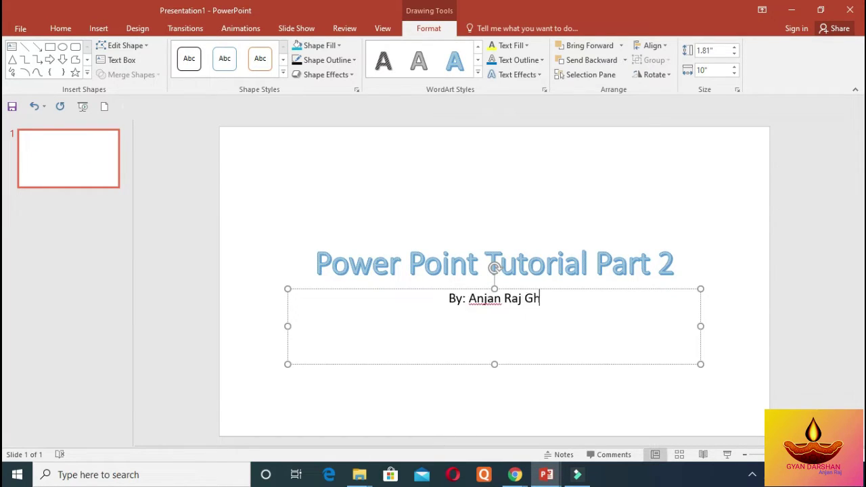
{"action": "type", "text": "imire"}
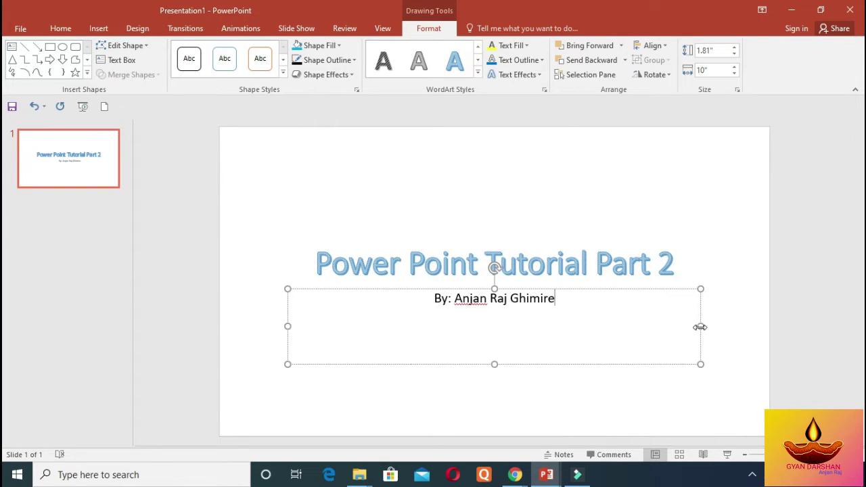
{"action": "left_click_drag", "start_coordinate": [700, 327], "coordinate": [439, 317]}
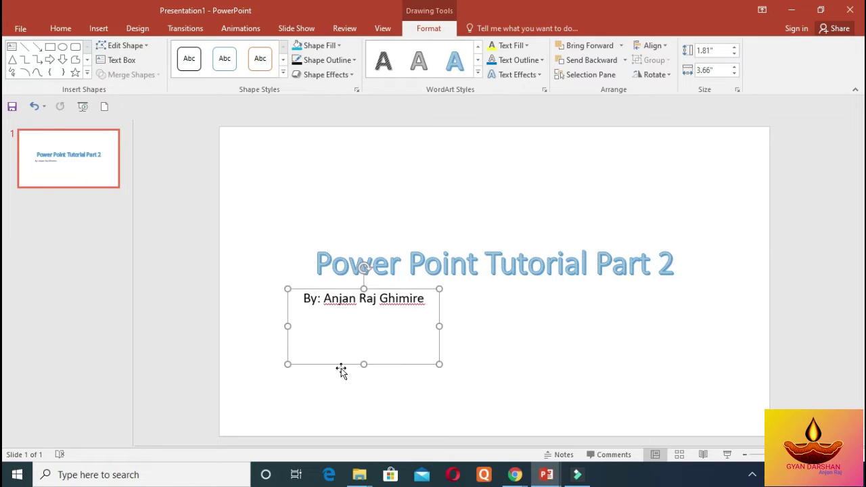
{"action": "left_click_drag", "start_coordinate": [364, 364], "coordinate": [360, 312]}
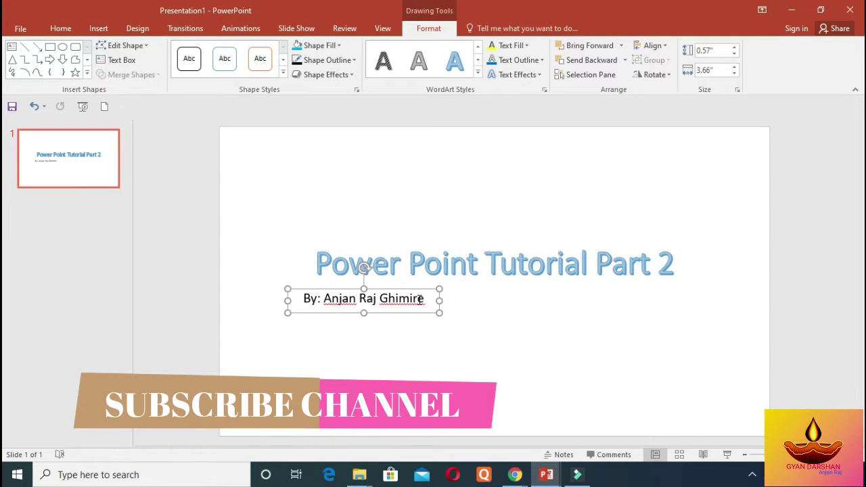
Style the byline in yellow WordArt and move it to the slide's lower-right corner
{"action": "left_click_drag", "start_coordinate": [420, 299], "coordinate": [300, 300]}
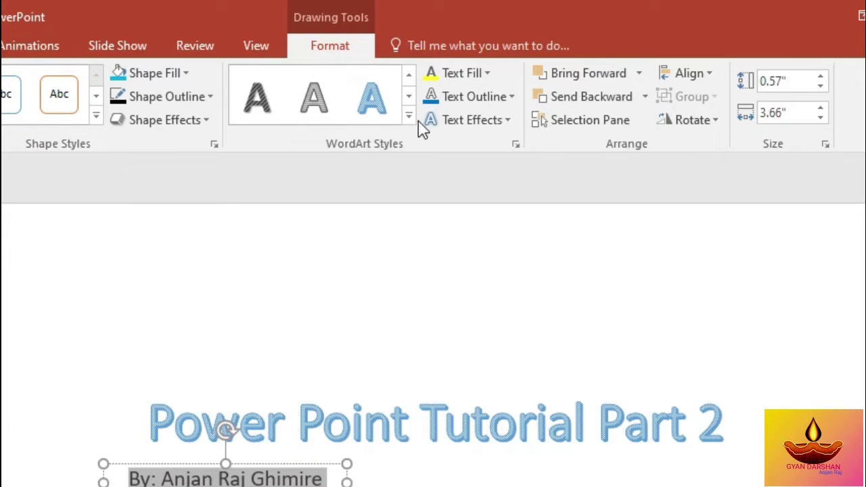
{"action": "left_click", "coordinate": [408, 116]}
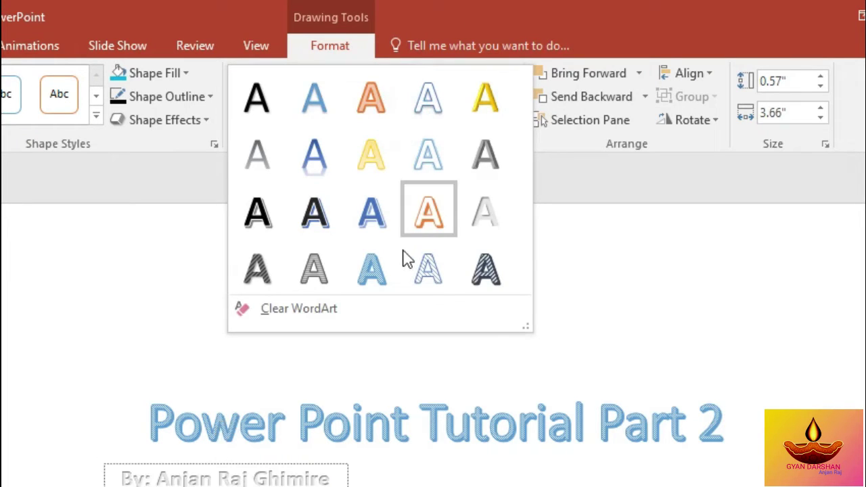
{"action": "left_click", "coordinate": [365, 268]}
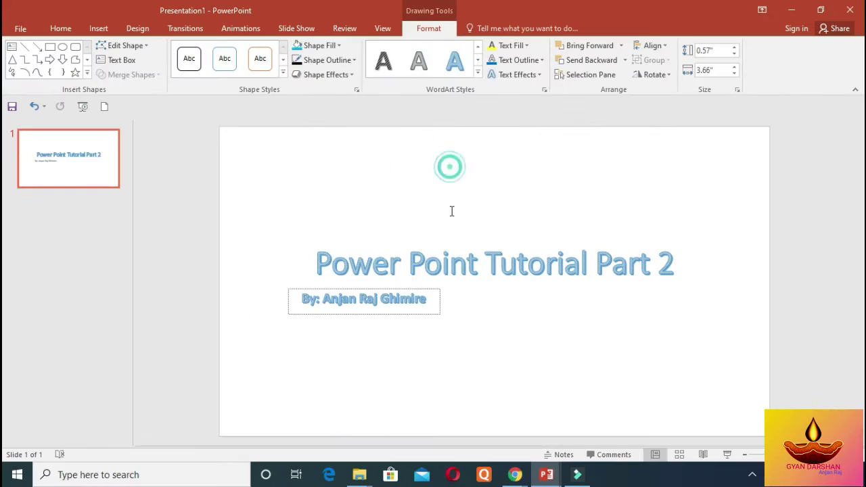
{"action": "left_click", "coordinate": [477, 73]}
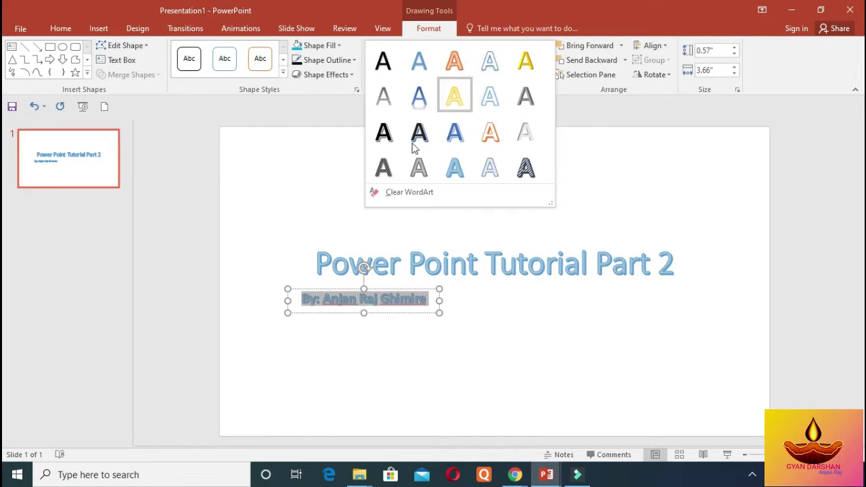
{"action": "left_click", "coordinate": [455, 96]}
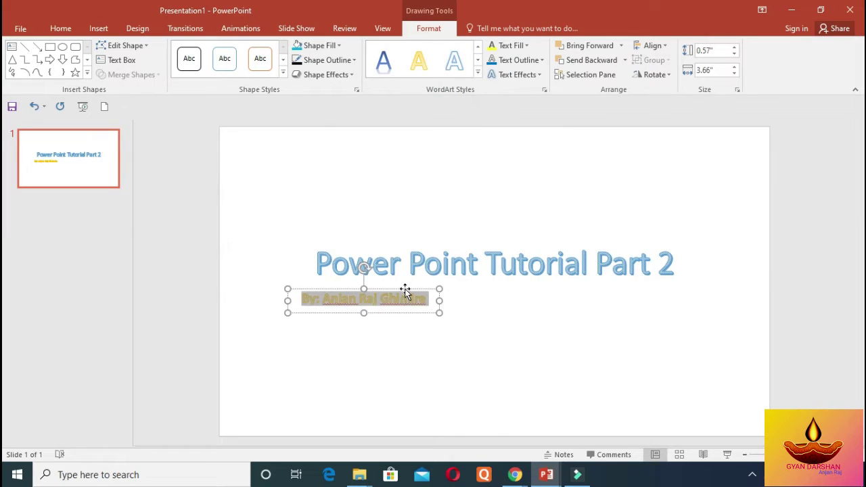
{"action": "left_click_drag", "start_coordinate": [404, 291], "coordinate": [707, 374]}
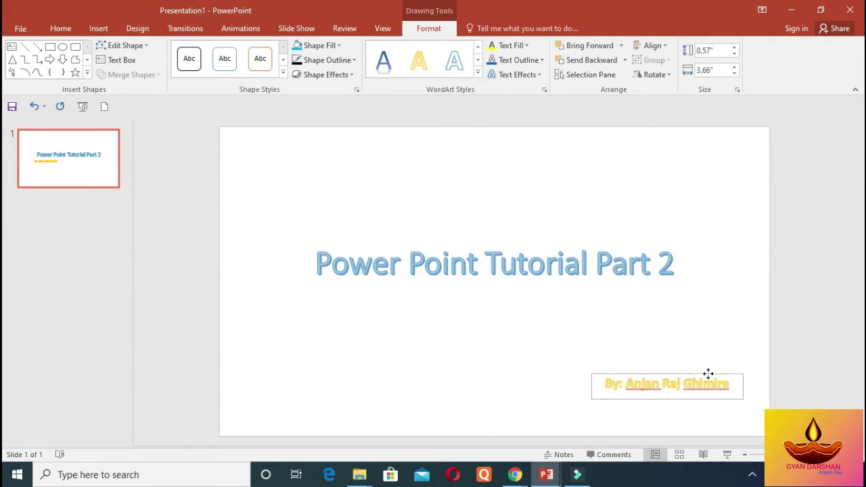
{"action": "left_click", "coordinate": [719, 295]}
{"action": "left_click", "coordinate": [682, 268]}
{"action": "left_click", "coordinate": [595, 266]}
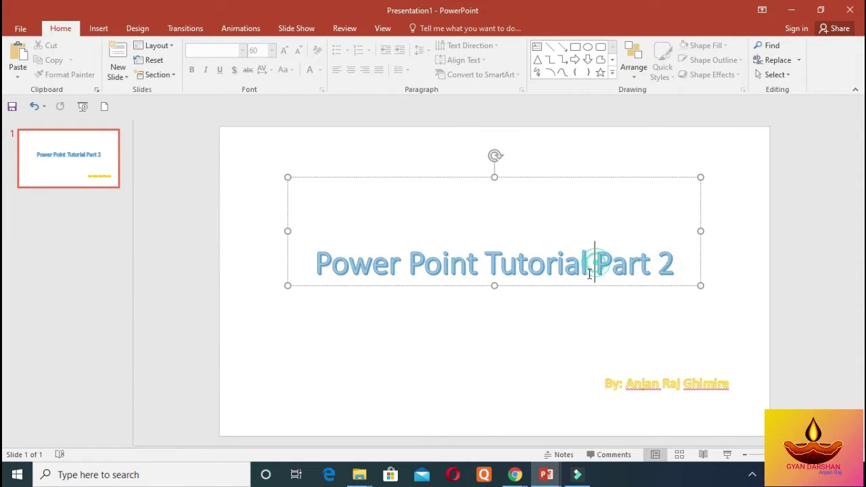
Apply the purple theme to the presentation and shrink the title box around its text
{"action": "left_click", "coordinate": [146, 33]}
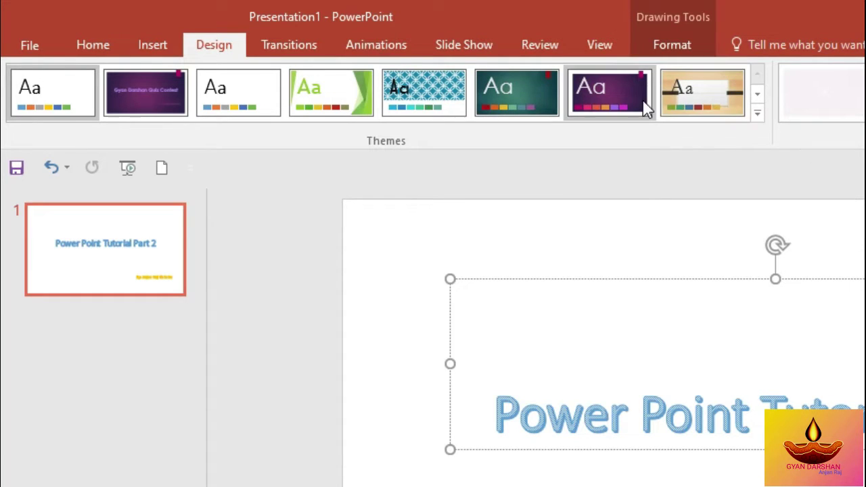
{"action": "left_click", "coordinate": [643, 105]}
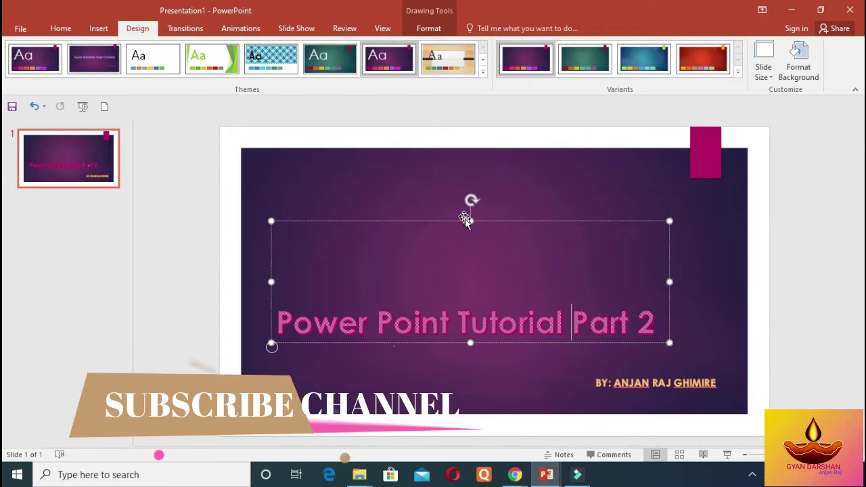
{"action": "left_click_drag", "start_coordinate": [471, 221], "coordinate": [470, 295]}
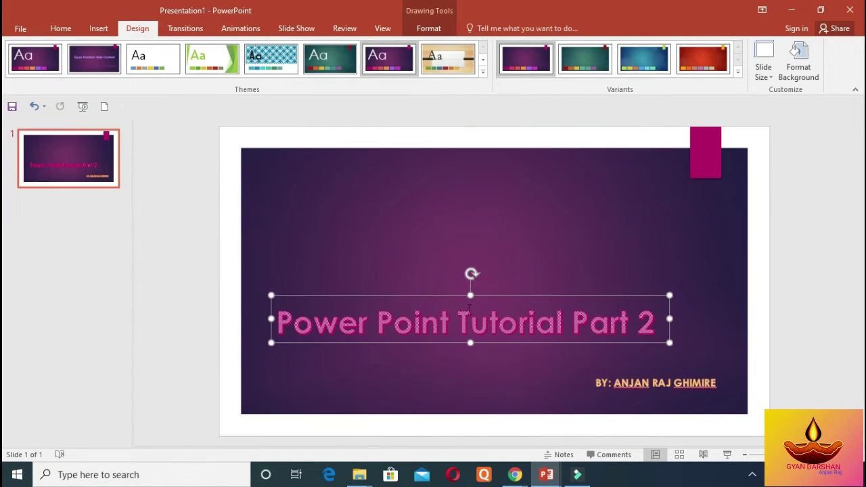
Add a second slide to the deck
{"action": "left_click", "coordinate": [60, 28]}
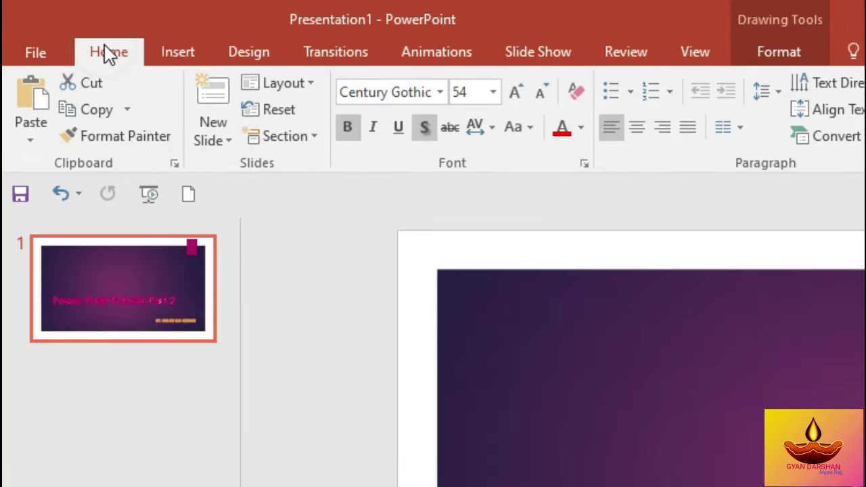
{"action": "left_click", "coordinate": [221, 103]}
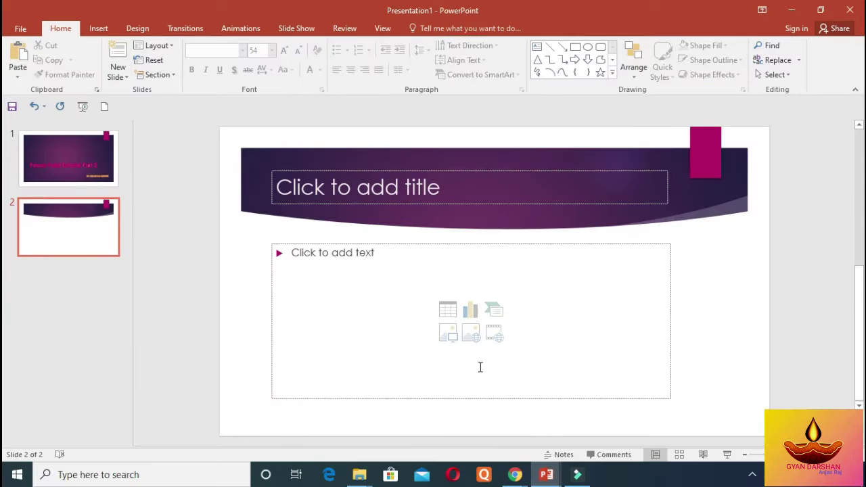
{"action": "left_click", "coordinate": [89, 179]}
{"action": "left_click", "coordinate": [92, 220]}
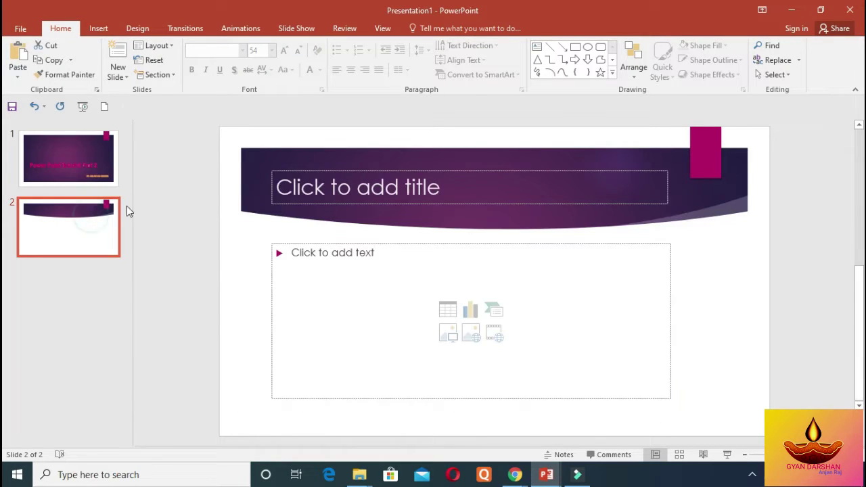
Apply the green Facet theme to slide 2 only and start editing its title
{"action": "left_click", "coordinate": [151, 27]}
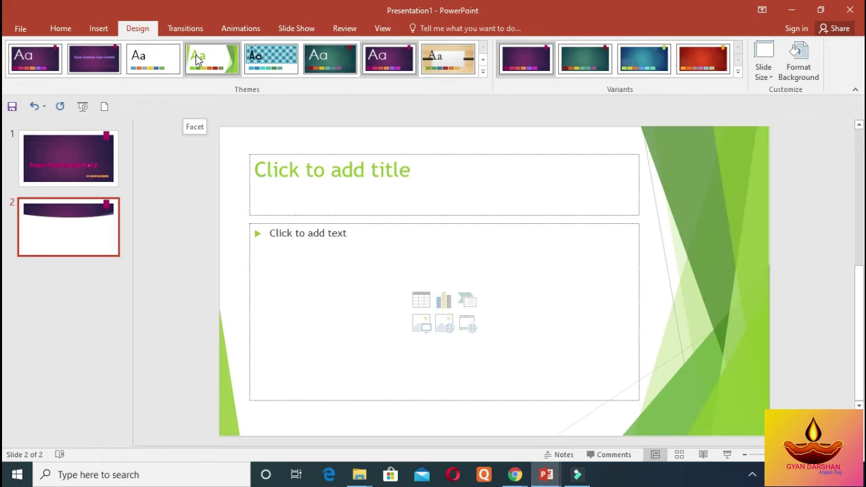
{"action": "right_click", "coordinate": [195, 58]}
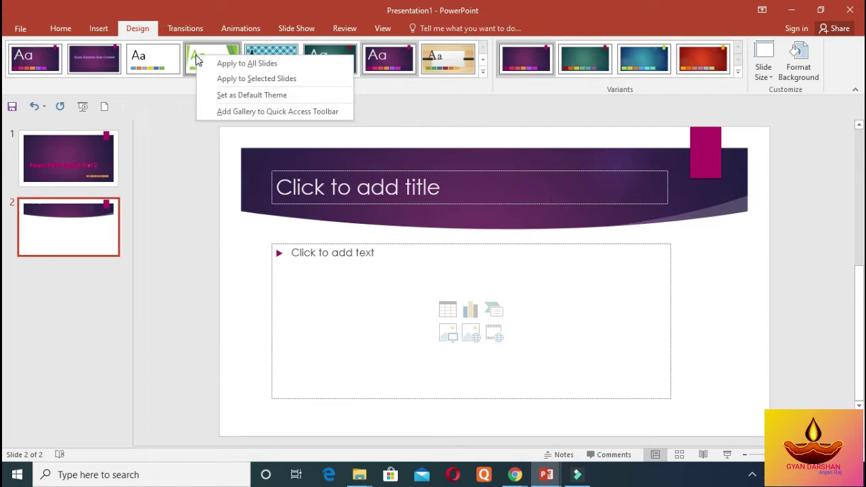
{"action": "left_click", "coordinate": [228, 79]}
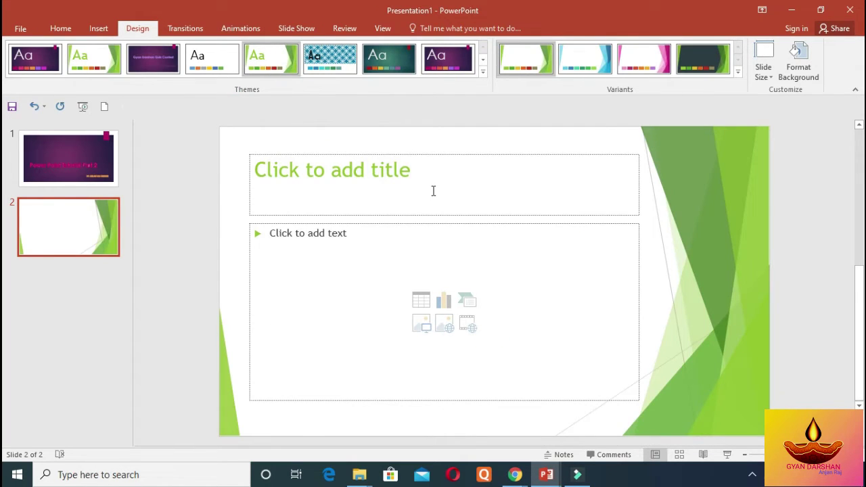
{"action": "left_click", "coordinate": [433, 190]}
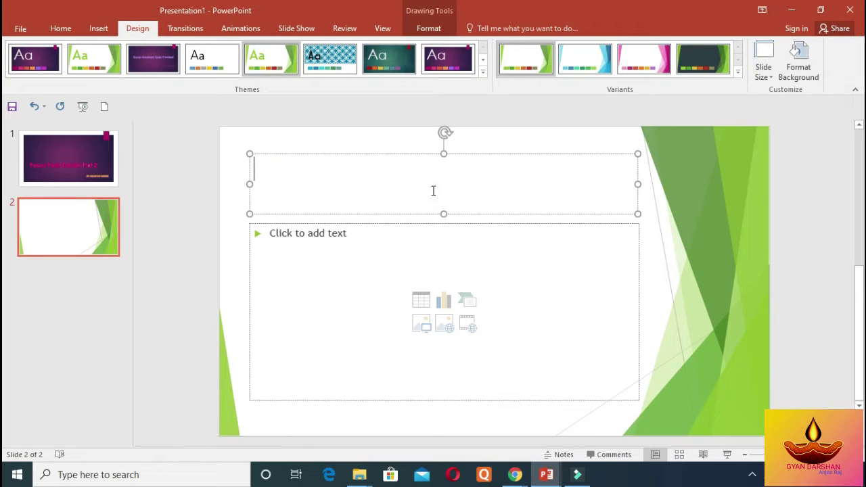
Type the slide 2 title 'Insert Video' and shrink the title box's height
{"action": "type", "text": "Video"}
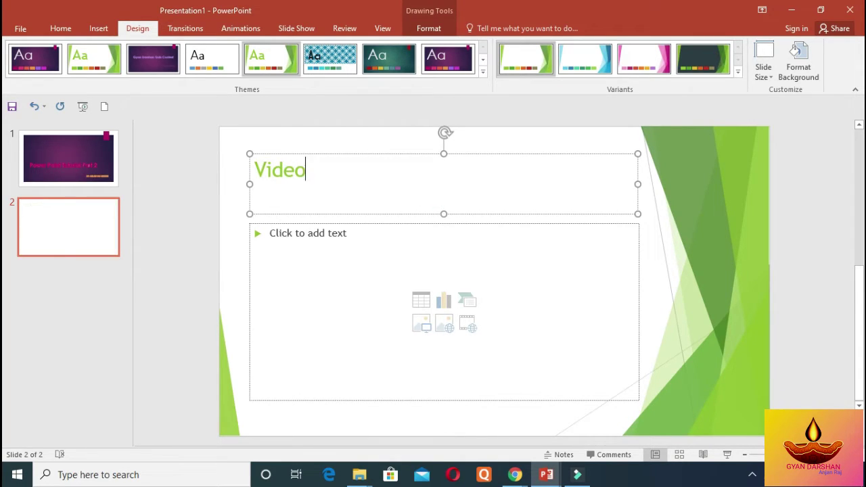
{"action": "key", "text": "BackSpace"}
{"action": "key", "text": "BackSpace"}
{"action": "key", "text": "BackSpace"}
{"action": "key", "text": "BackSpace"}
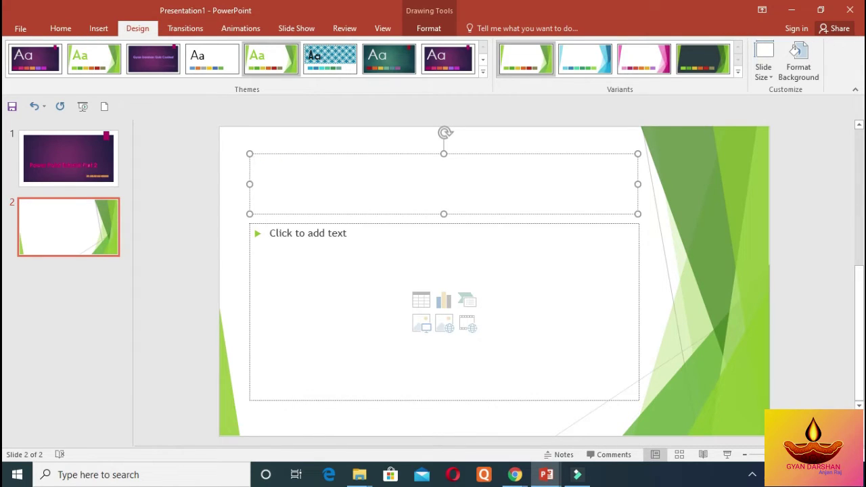
{"action": "type", "text": "Ins"}
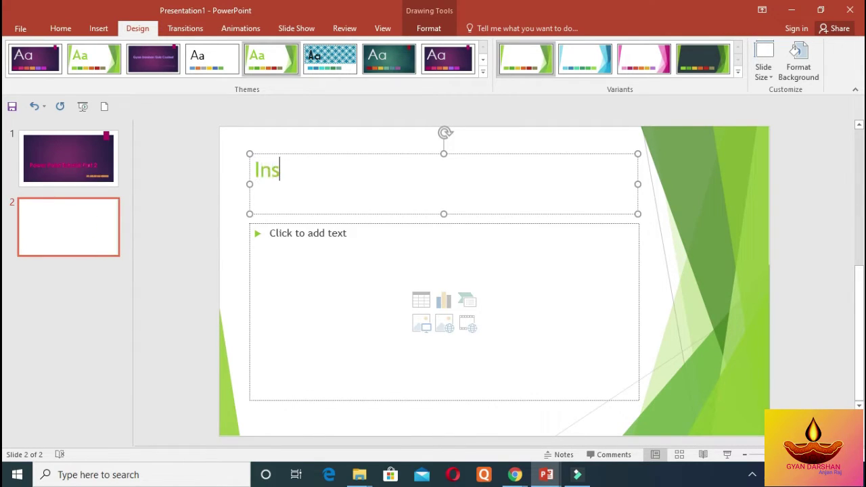
{"action": "type", "text": "ert V"}
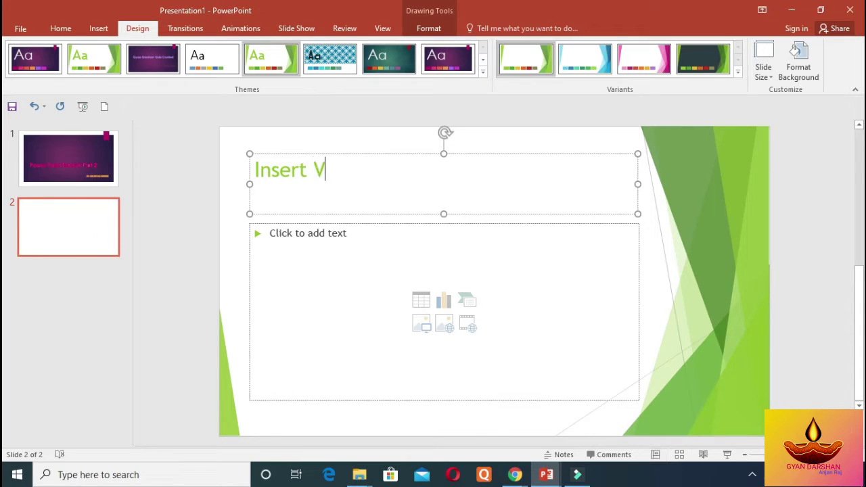
{"action": "type", "text": "ideo"}
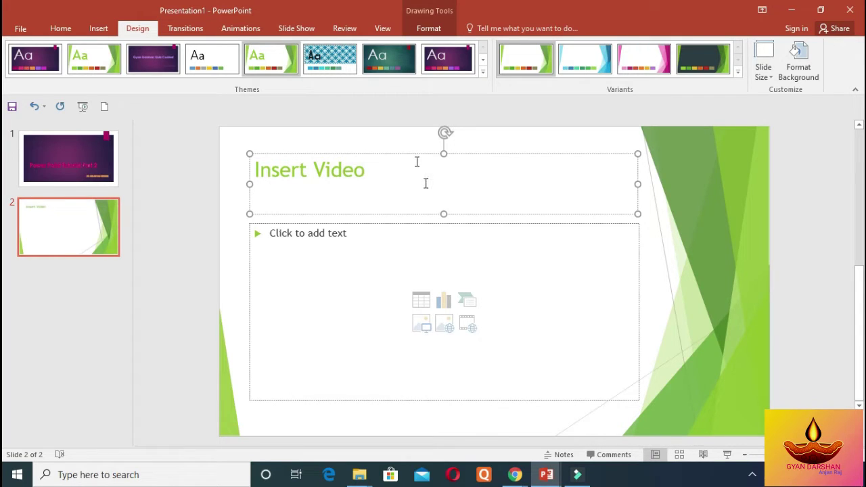
{"action": "left_click_drag", "start_coordinate": [442, 212], "coordinate": [442, 188]}
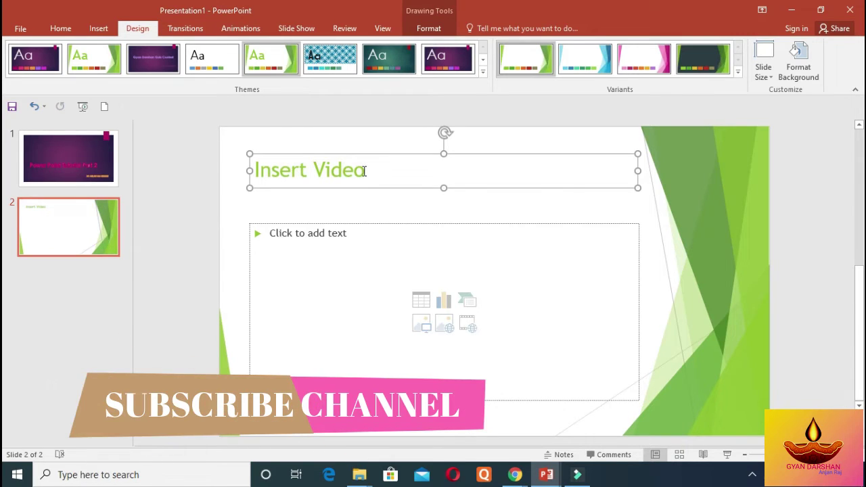
{"action": "left_click_drag", "start_coordinate": [368, 170], "coordinate": [261, 174]}
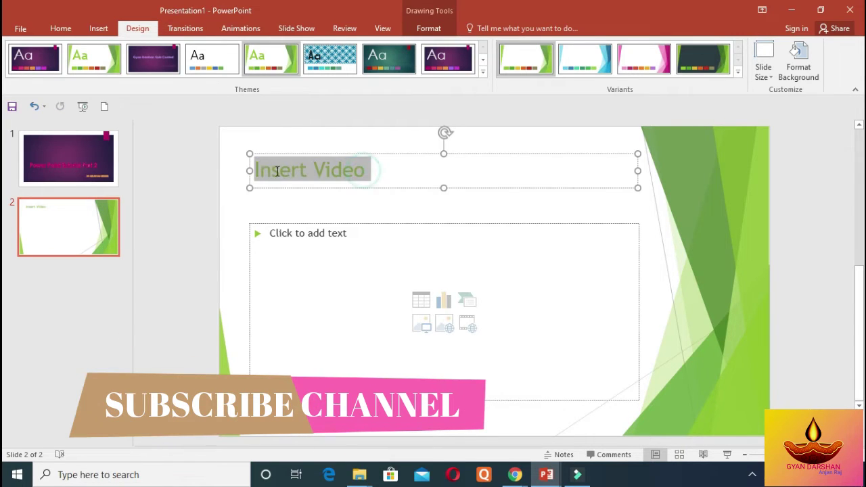
Give the 'Insert Video' title green text fill and a red text outline
{"action": "left_click", "coordinate": [428, 28]}
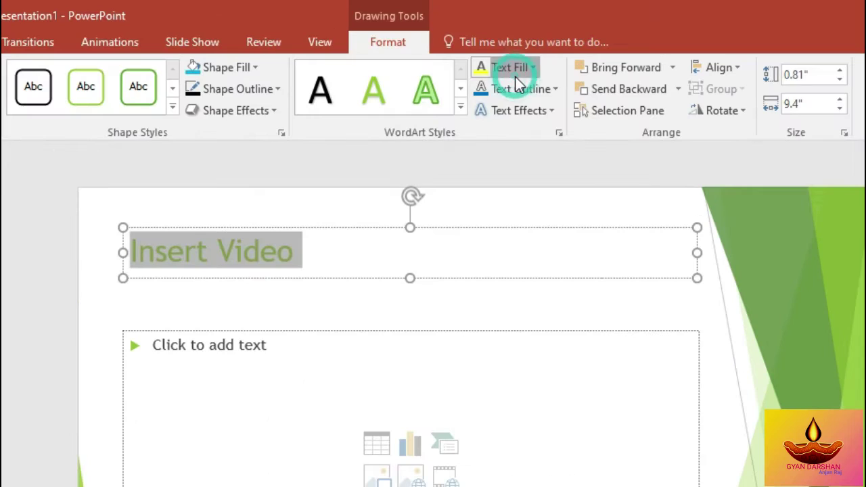
{"action": "left_click", "coordinate": [511, 46]}
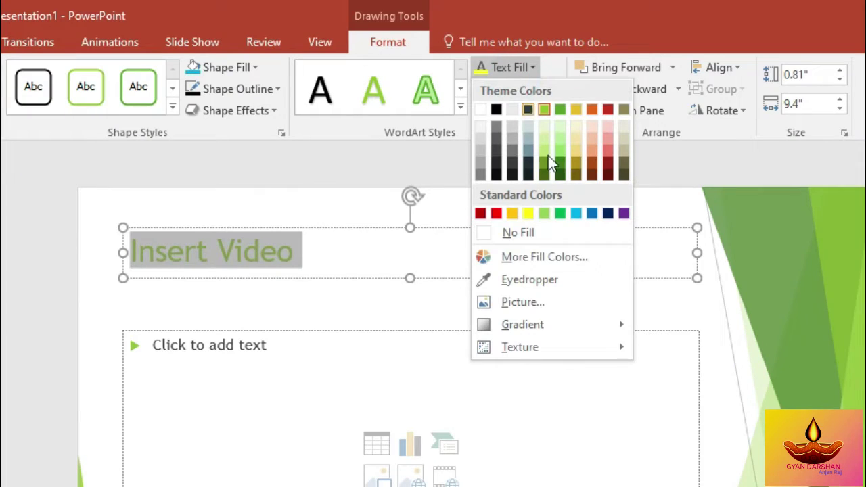
{"action": "left_click", "coordinate": [559, 214]}
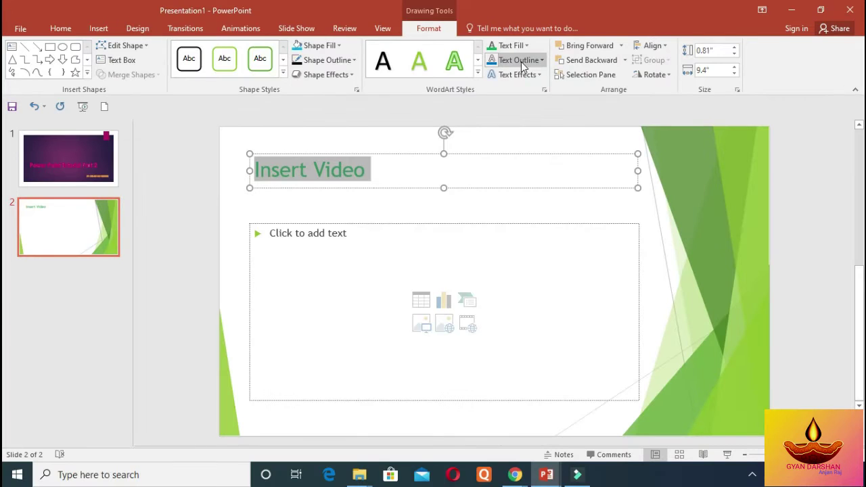
{"action": "left_click", "coordinate": [521, 61]}
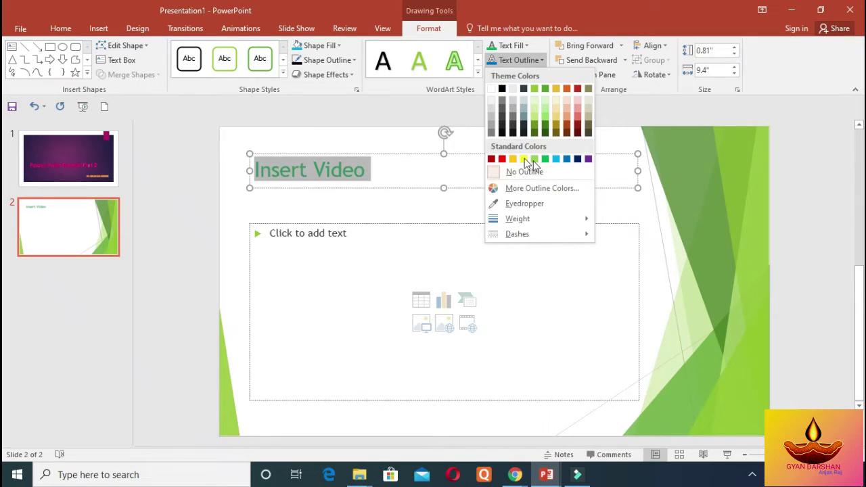
{"action": "left_click", "coordinate": [502, 159]}
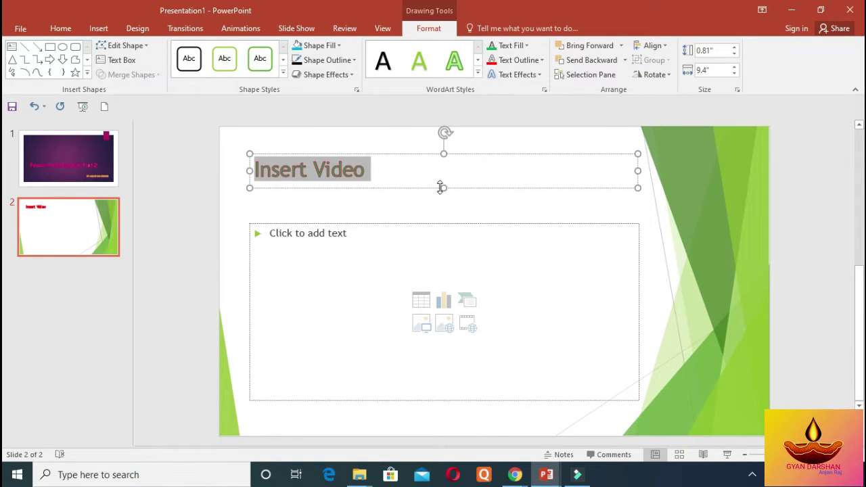
{"action": "left_click_drag", "start_coordinate": [441, 188], "coordinate": [441, 205]}
{"action": "left_click", "coordinate": [371, 173]}
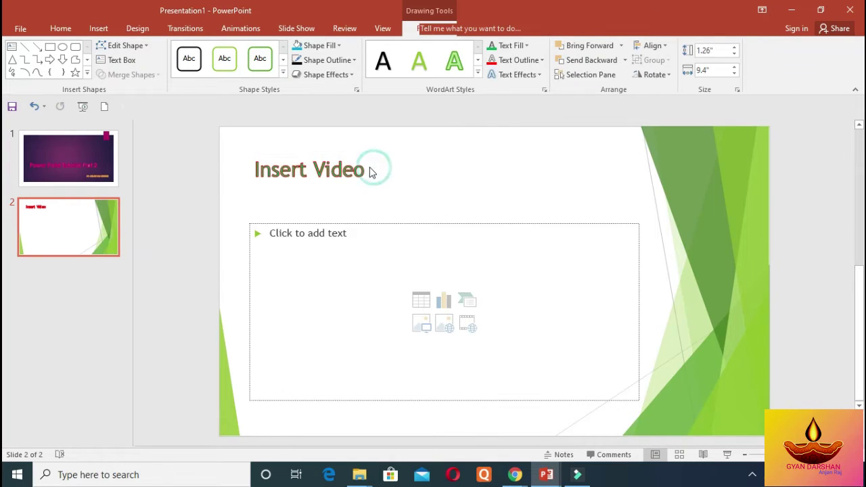
Set the 'Insert Video' title font size to 45 points
{"action": "left_click_drag", "start_coordinate": [369, 169], "coordinate": [238, 165]}
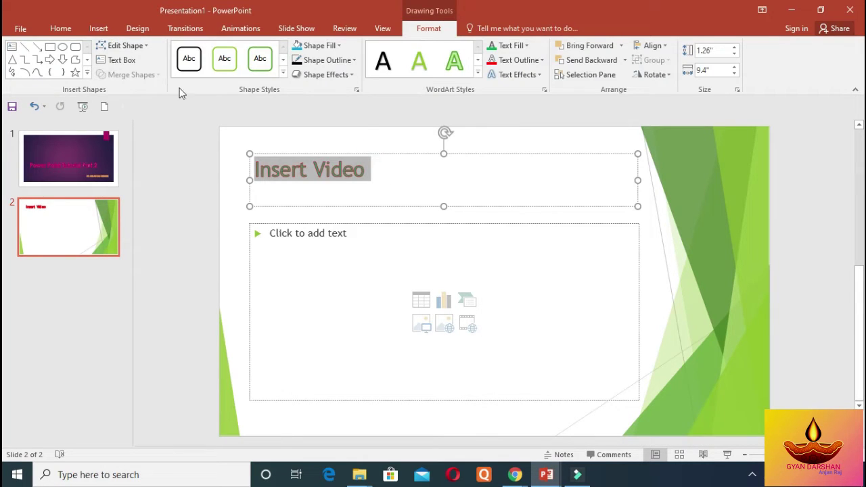
{"action": "left_click", "coordinate": [60, 29]}
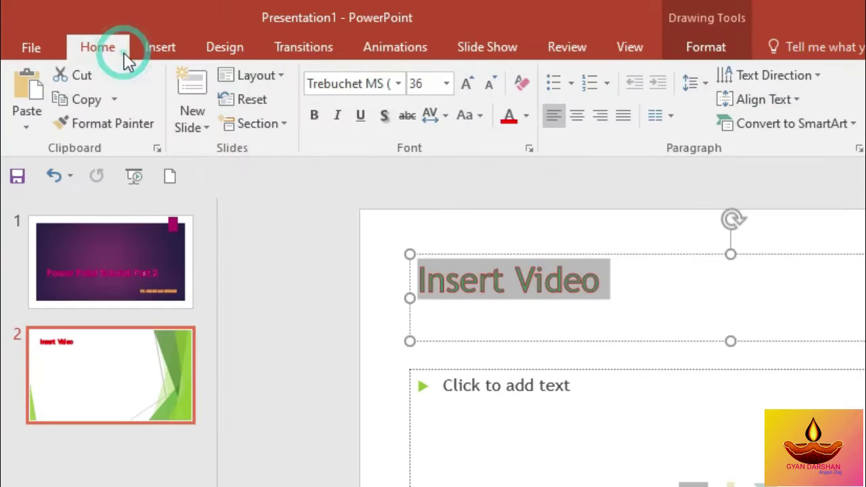
{"action": "left_click", "coordinate": [430, 86]}
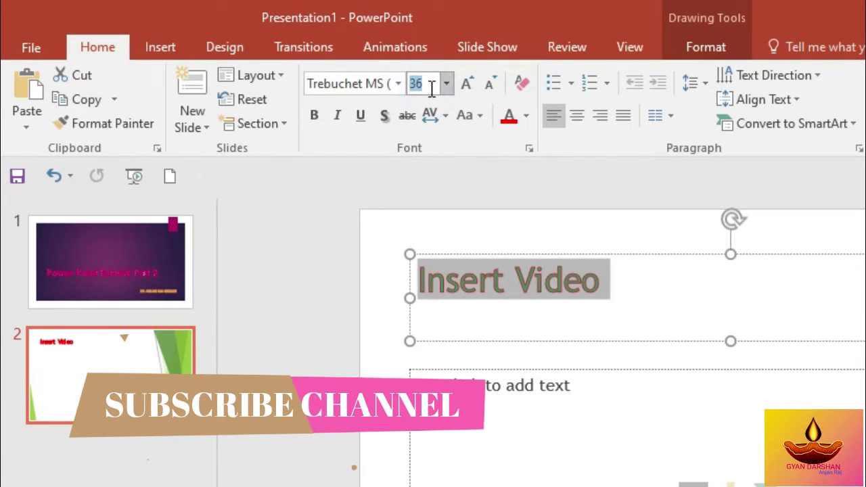
{"action": "type", "text": "45"}
{"action": "key", "text": "Return"}
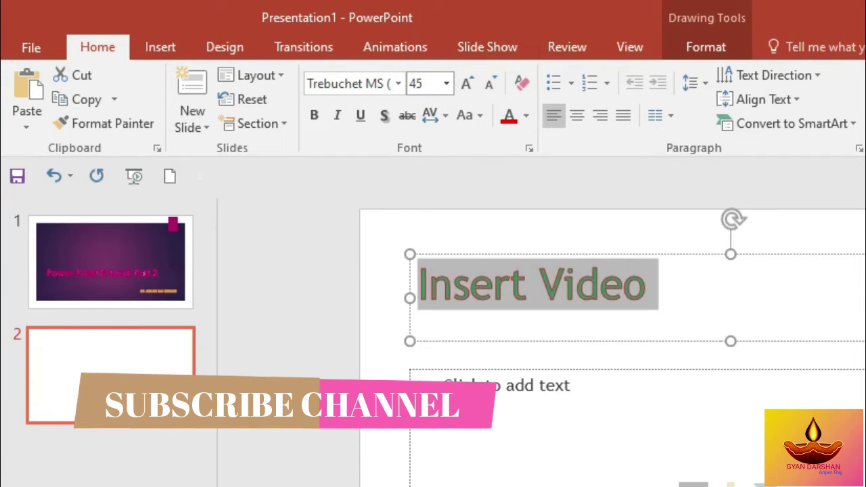
{"action": "left_click", "coordinate": [404, 244]}
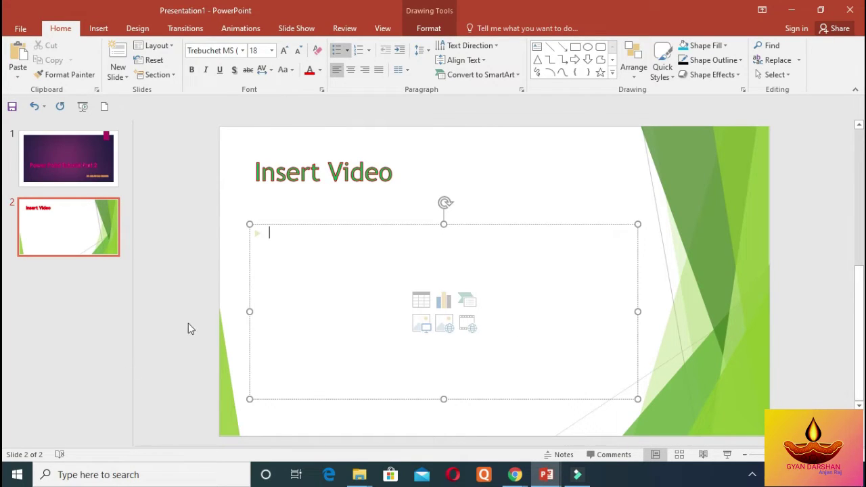
{"action": "left_click", "coordinate": [233, 215]}
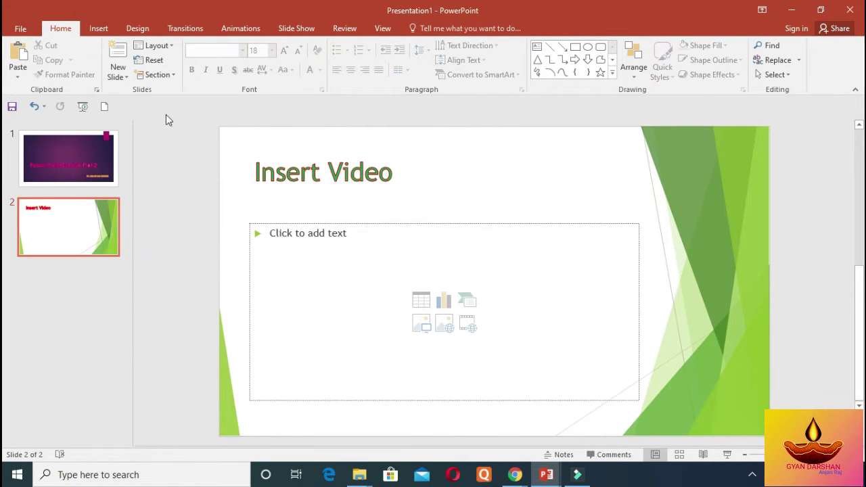
Open the Insert Video dialog to choose a video stored on this PC
{"action": "left_click", "coordinate": [102, 33]}
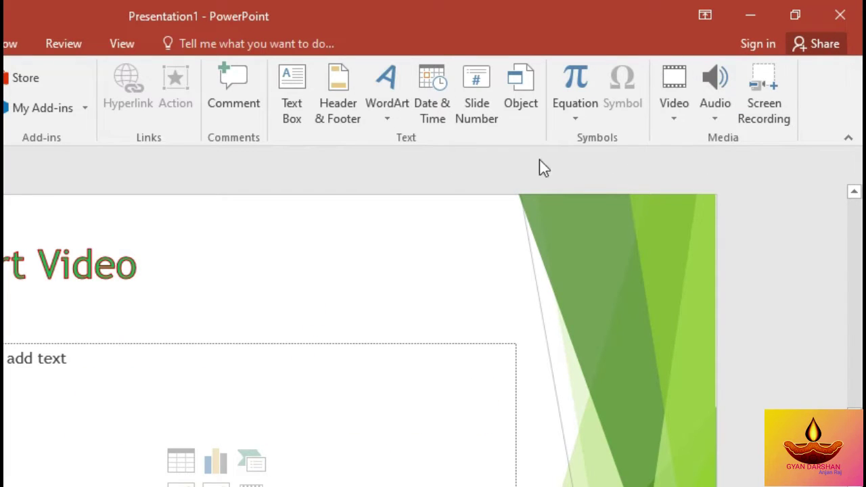
{"action": "left_click", "coordinate": [674, 119]}
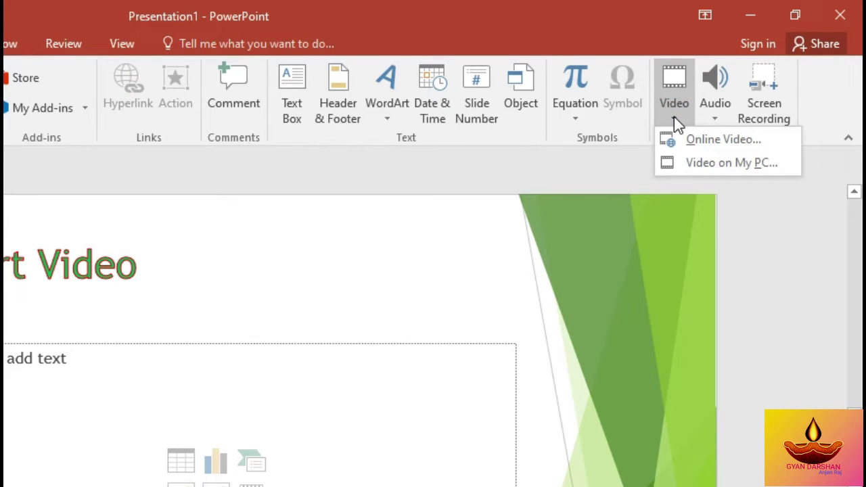
{"action": "left_click", "coordinate": [692, 163]}
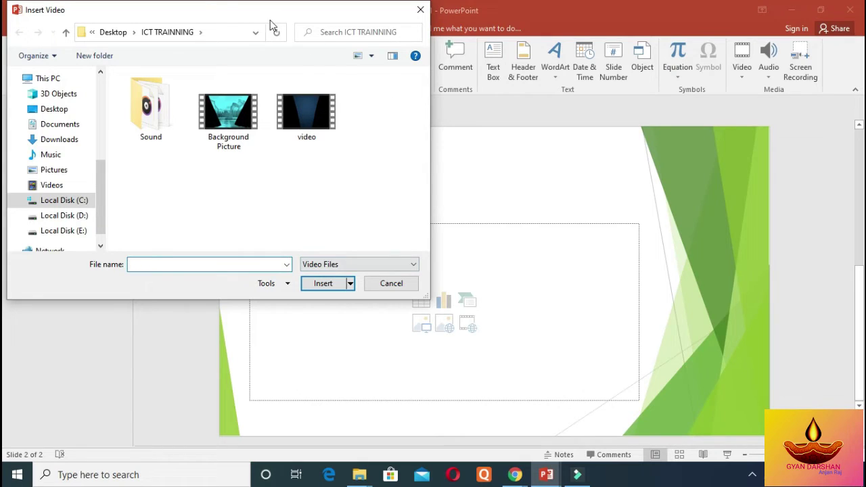
Insert the Background Picture video from the ICT TRAINNING folder onto slide 2
{"action": "left_click_drag", "start_coordinate": [201, 11], "coordinate": [422, 26]}
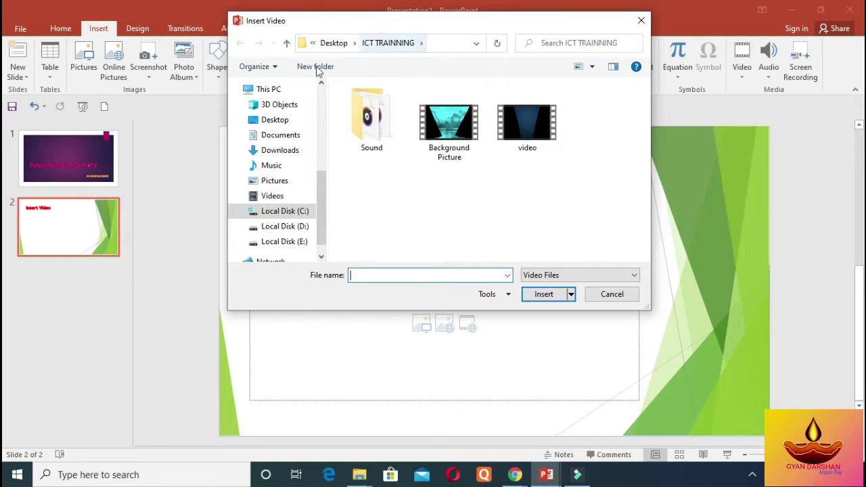
{"action": "mouse_move", "coordinate": [322, 208]}
{"action": "left_mouse_down"}
{"action": "mouse_move", "coordinate": [321, 179]}
{"action": "mouse_move", "coordinate": [318, 221]}
{"action": "left_mouse_up"}
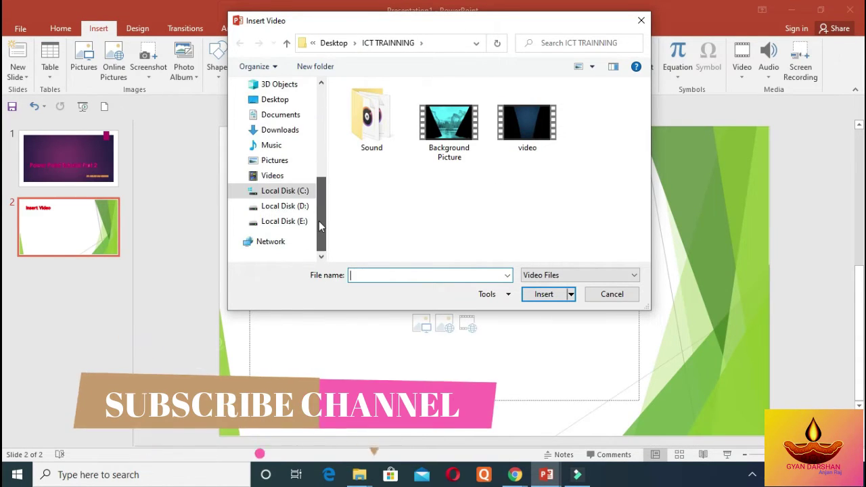
{"action": "left_click", "coordinate": [471, 158]}
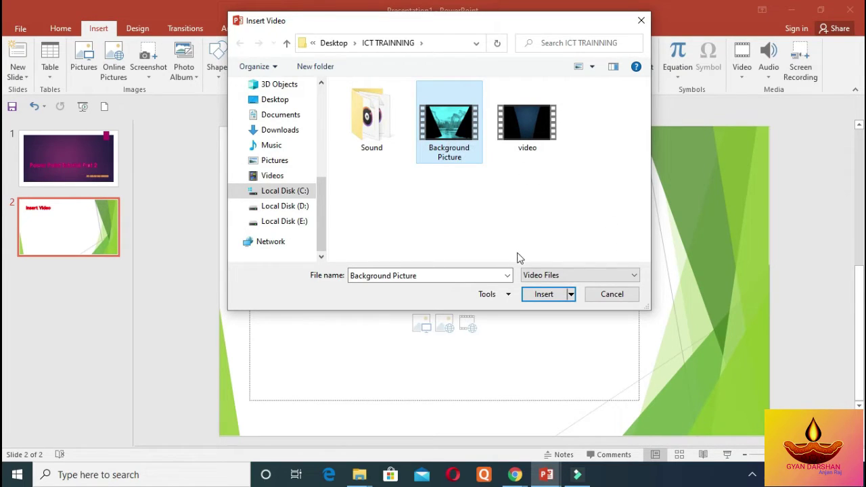
{"action": "left_click", "coordinate": [545, 294]}
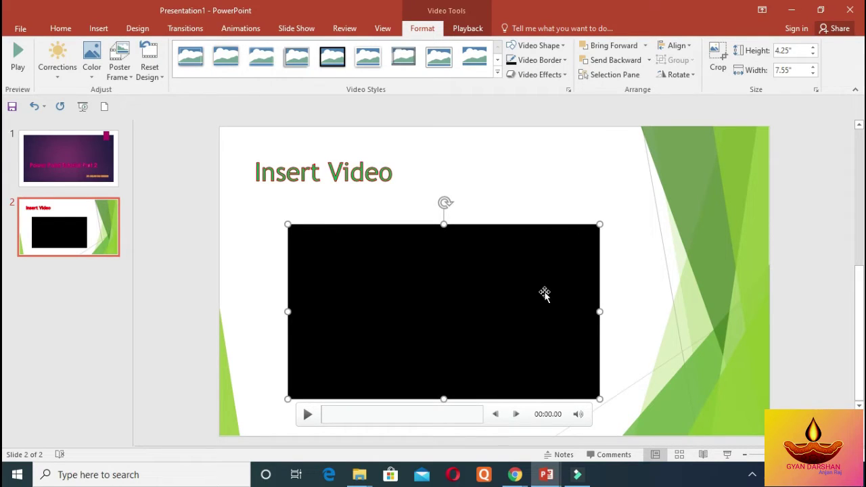
Resize the video to about 6.05" x 13.54" so it fills the slide below the title
{"action": "left_click_drag", "start_coordinate": [289, 312], "coordinate": [239, 311]}
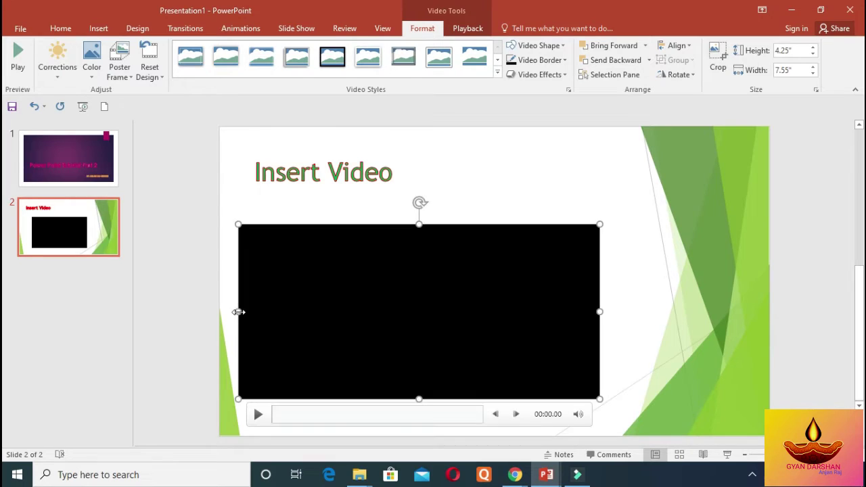
{"action": "mouse_move", "coordinate": [601, 312]}
{"action": "left_mouse_down"}
{"action": "mouse_move", "coordinate": [686, 310]}
{"action": "mouse_move", "coordinate": [677, 313]}
{"action": "left_mouse_up"}
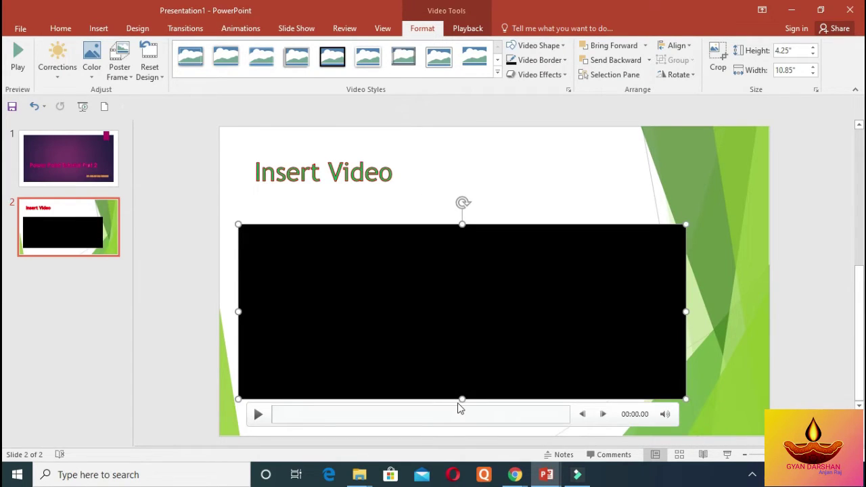
{"action": "left_click_drag", "start_coordinate": [462, 223], "coordinate": [462, 186]}
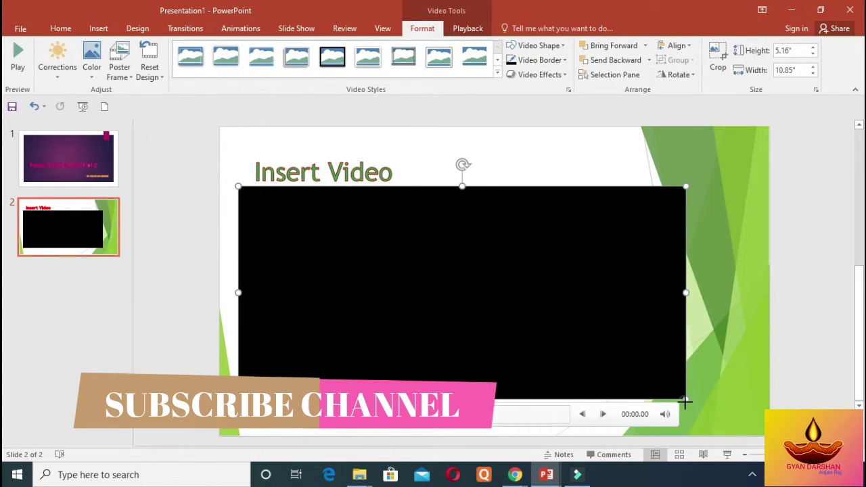
{"action": "left_click_drag", "start_coordinate": [686, 401], "coordinate": [778, 401]}
{"action": "left_click_drag", "start_coordinate": [239, 312], "coordinate": [219, 309]}
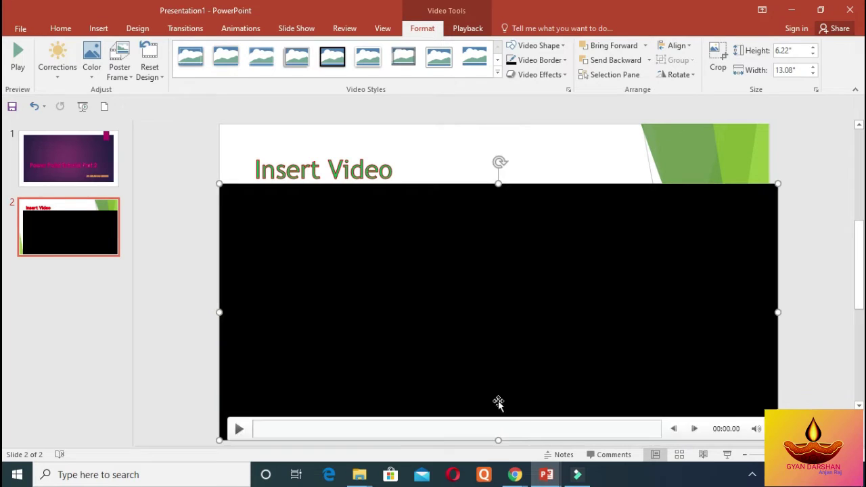
{"action": "left_click_drag", "start_coordinate": [498, 439], "coordinate": [499, 434]}
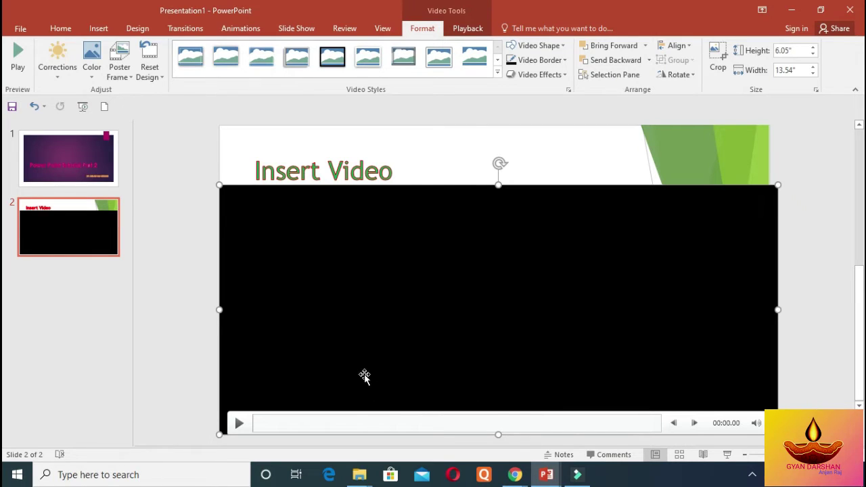
{"action": "left_click", "coordinate": [238, 423]}
{"action": "left_click", "coordinate": [420, 248]}
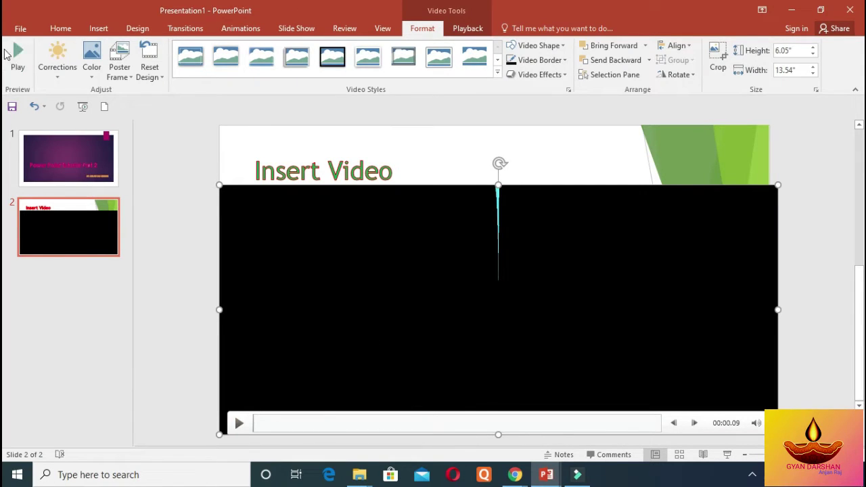
Preview the video, pause it at 00:23, and bring up its Playback options
{"action": "left_click", "coordinate": [21, 61]}
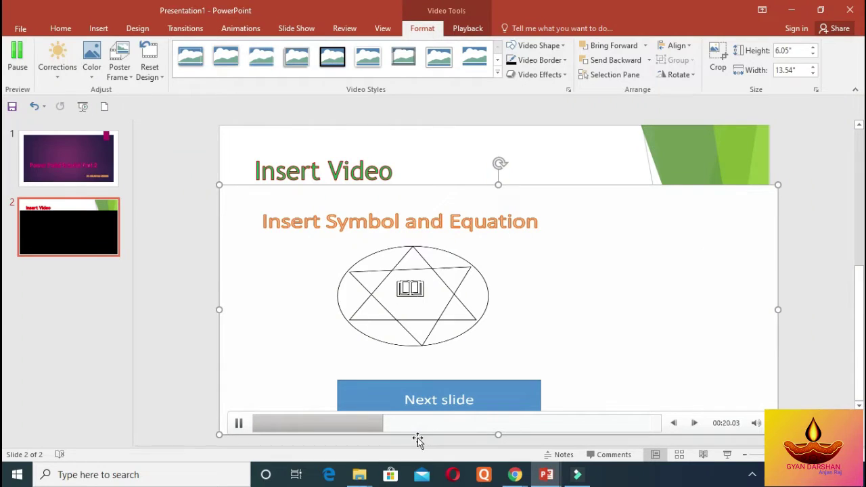
{"action": "left_click", "coordinate": [238, 425]}
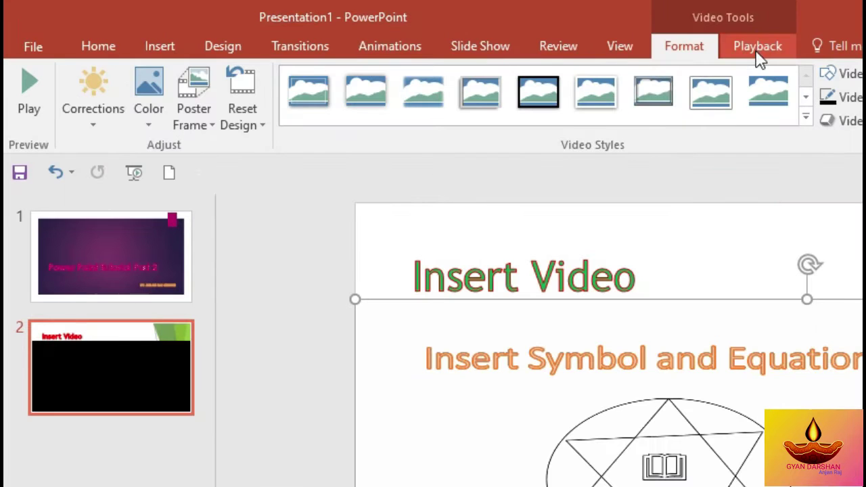
{"action": "left_click", "coordinate": [467, 34]}
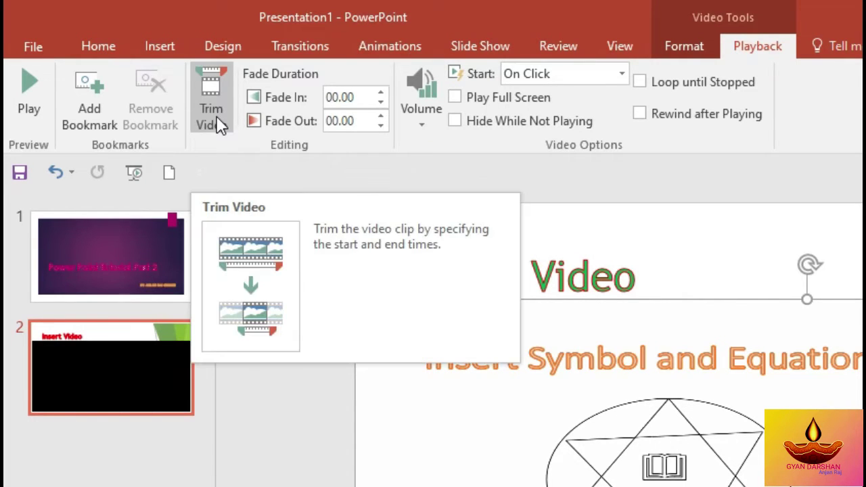
{"action": "left_click", "coordinate": [217, 116]}
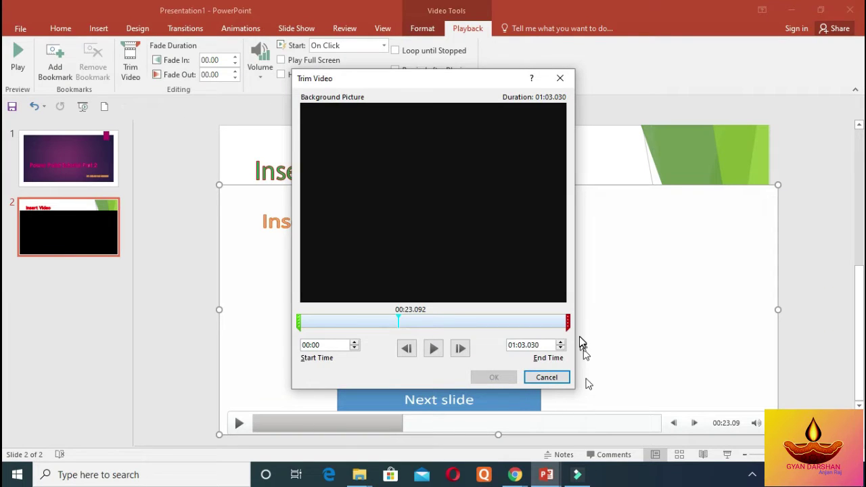
{"action": "left_click_drag", "start_coordinate": [569, 323], "coordinate": [558, 320]}
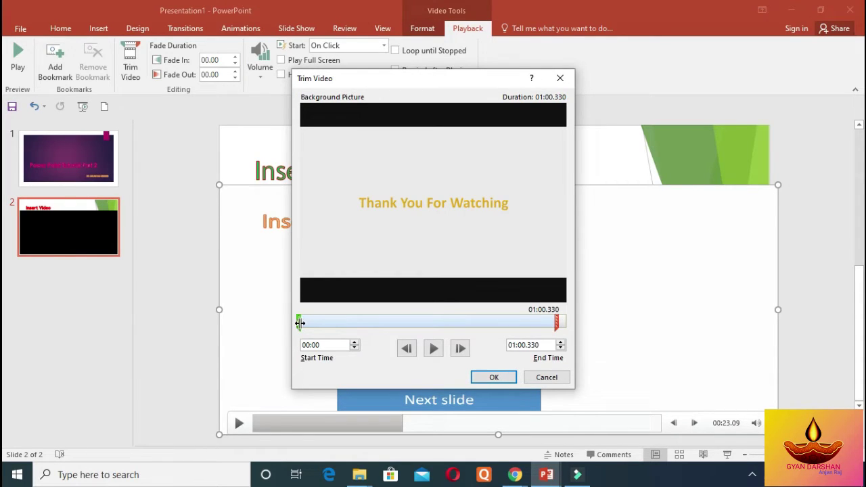
{"action": "left_click_drag", "start_coordinate": [299, 323], "coordinate": [303, 323]}
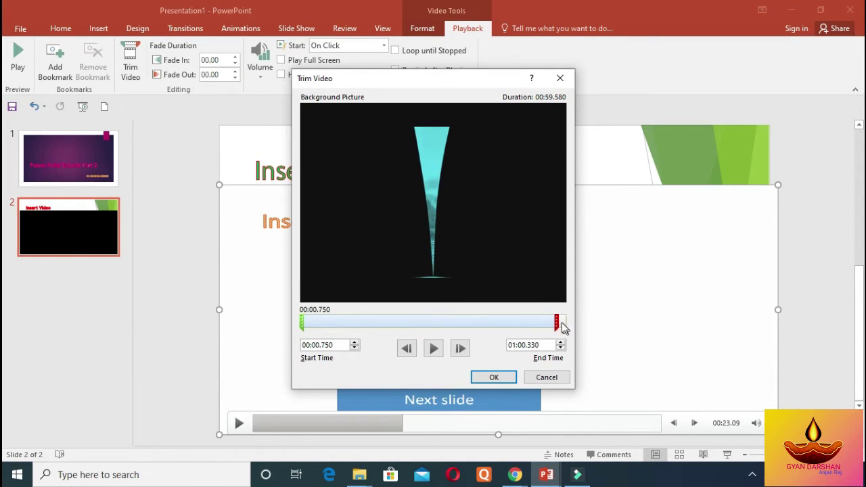
{"action": "left_click_drag", "start_coordinate": [555, 320], "coordinate": [576, 317]}
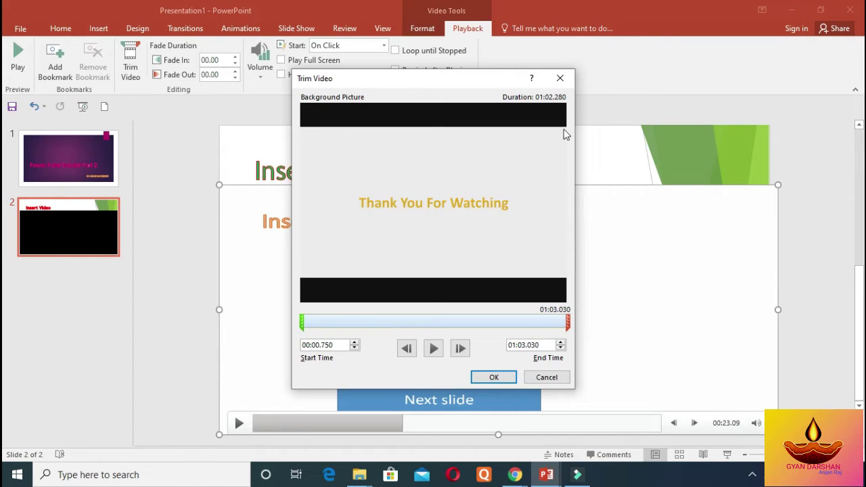
{"action": "left_click", "coordinate": [560, 77]}
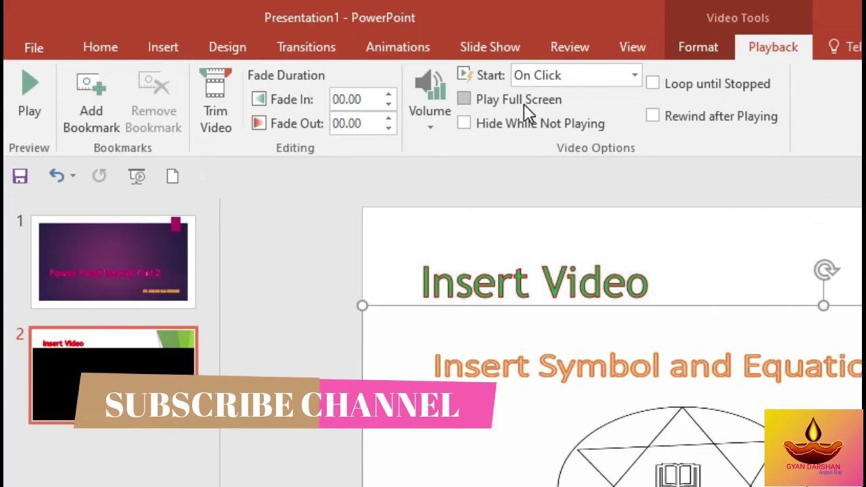
Enable Play Full Screen for the video and return to slide 1
{"action": "left_click", "coordinate": [481, 103]}
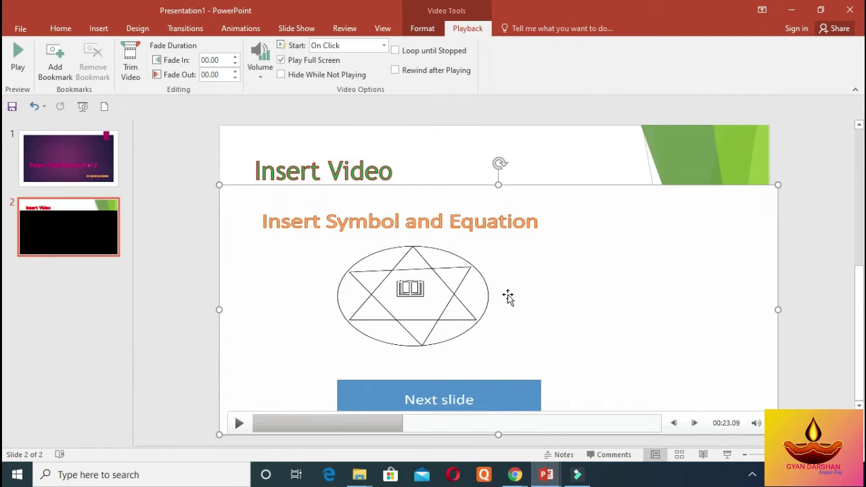
{"action": "left_click", "coordinate": [75, 167]}
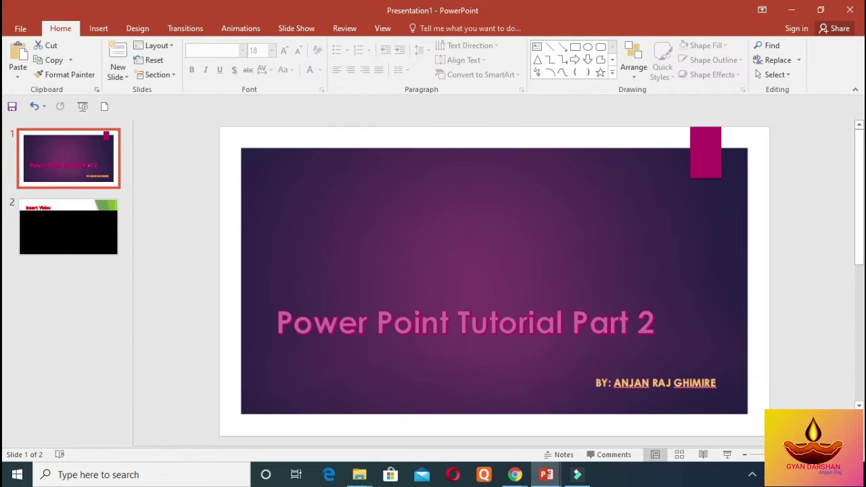
Run the slide show from the start, play the video full screen, then return to editing slide 2
{"action": "key", "text": "F5"}
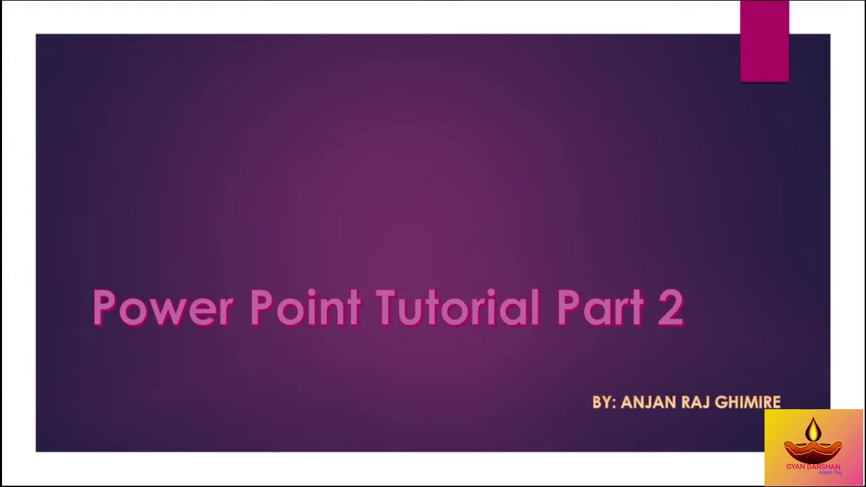
{"action": "key", "text": "Right"}
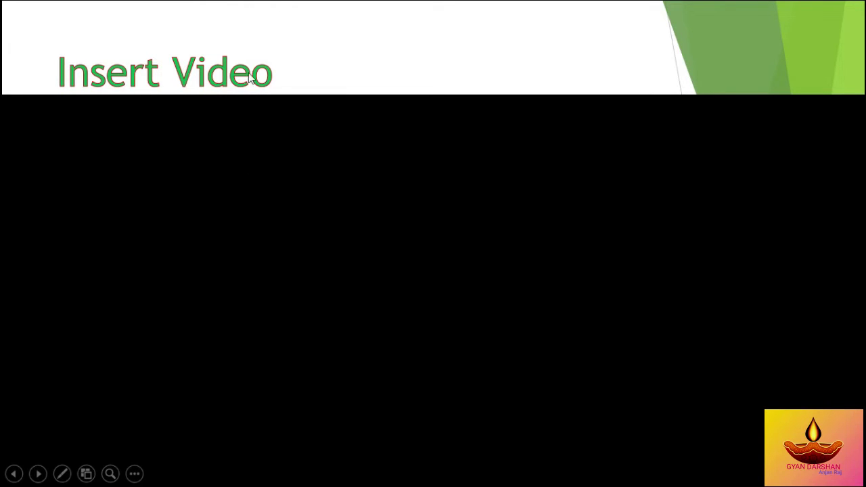
{"action": "mouse_move", "coordinate": [230, 258]}
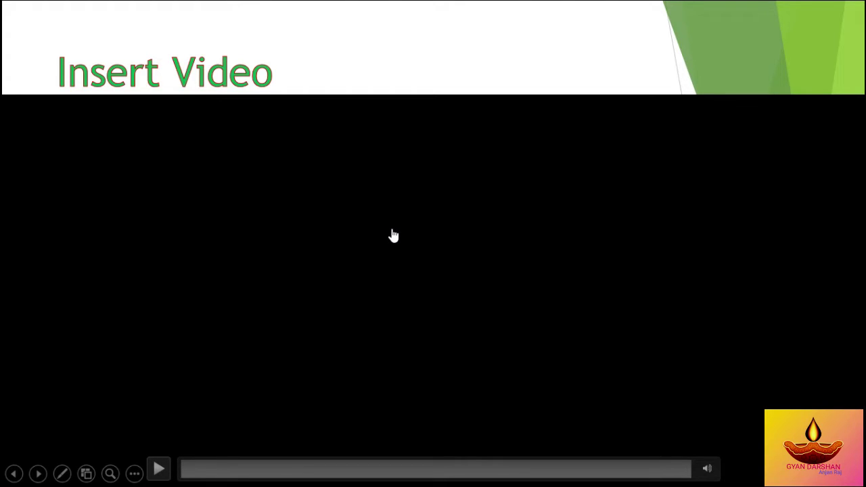
{"action": "key", "text": "Right"}
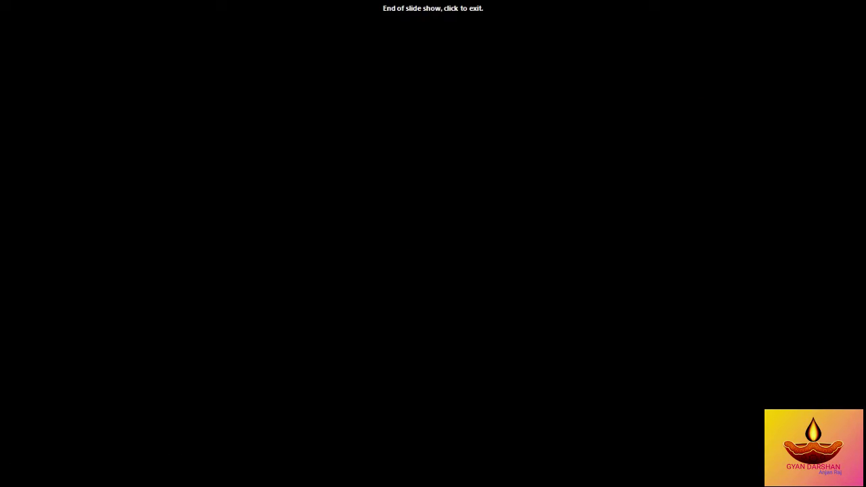
{"action": "key", "text": "Left"}
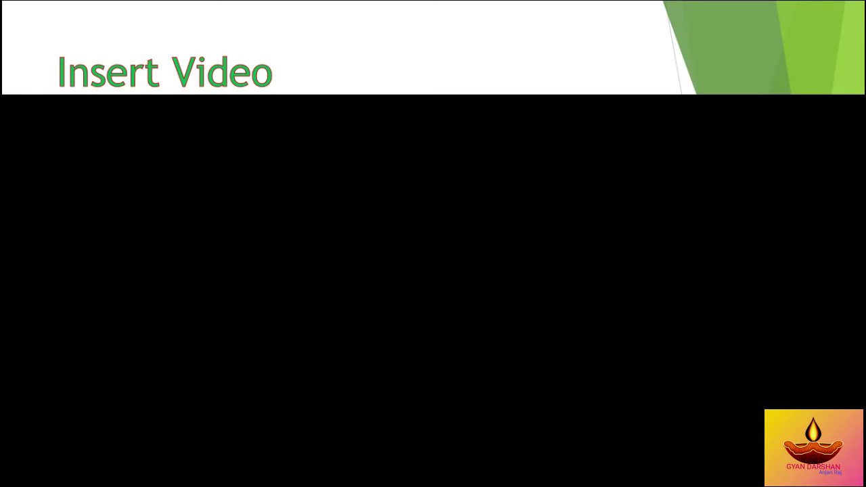
{"action": "left_click", "coordinate": [350, 337]}
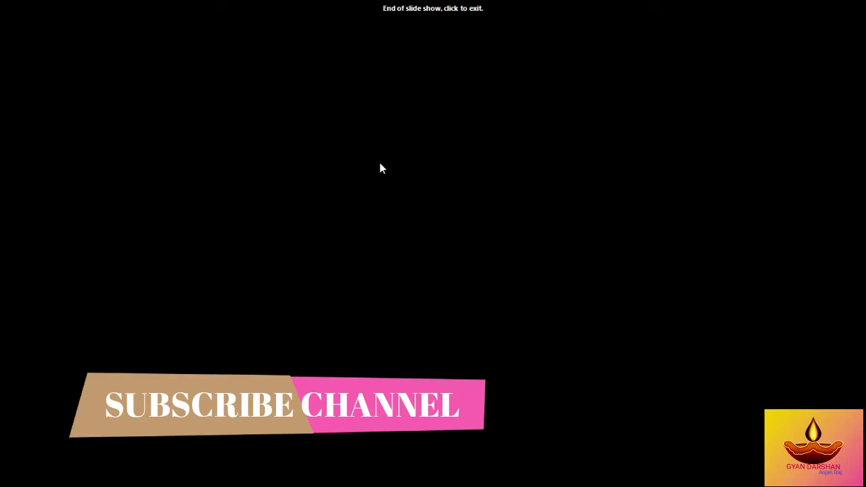
{"action": "left_click", "coordinate": [380, 168]}
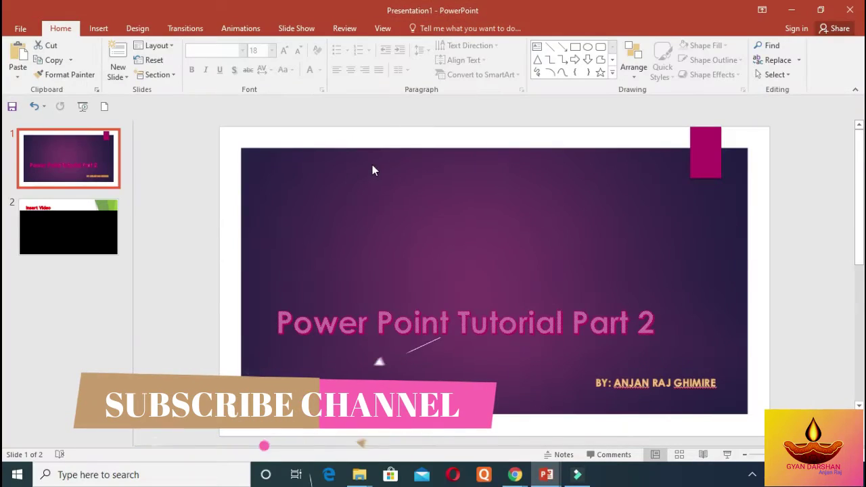
{"action": "left_click", "coordinate": [60, 238]}
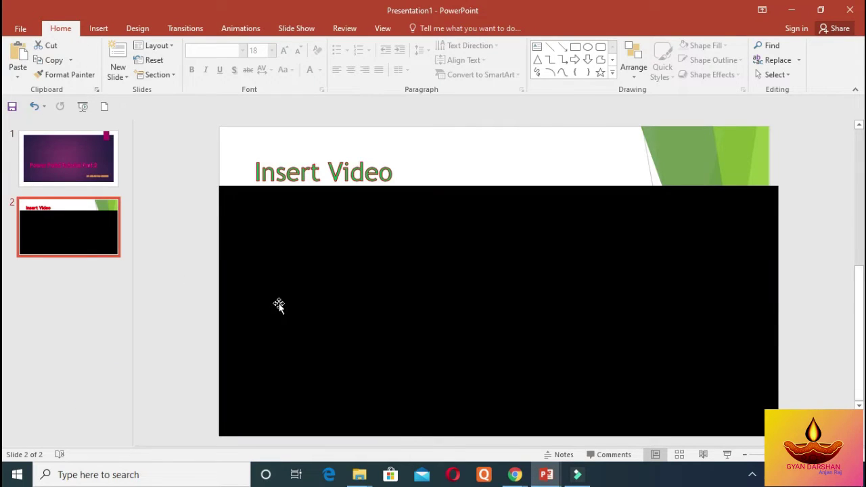
Start the slide show from the current Insert Video slide
{"action": "mouse_move", "coordinate": [590, 343]}
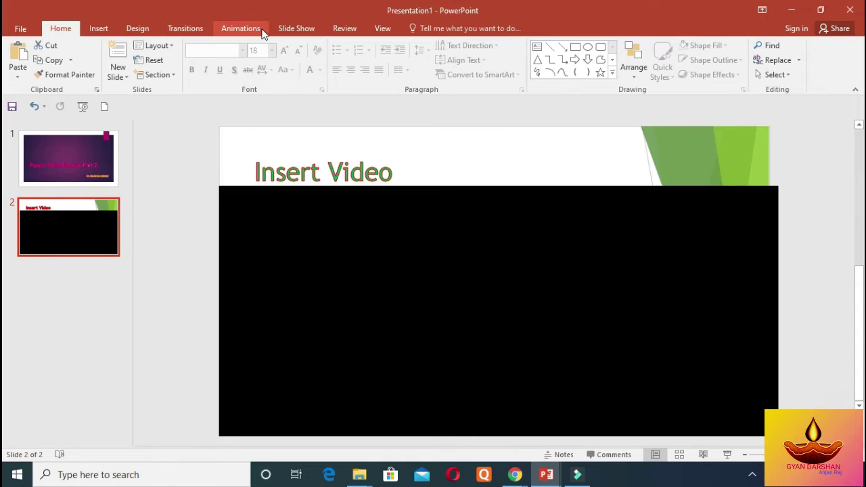
{"action": "left_click", "coordinate": [296, 31]}
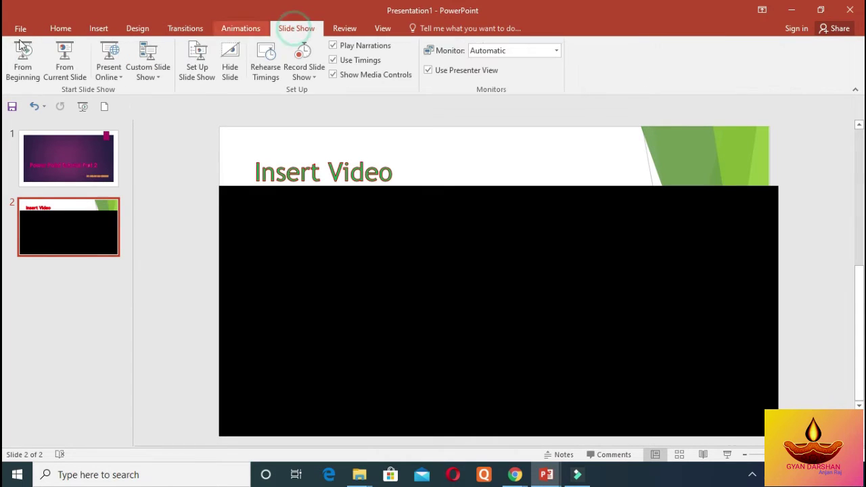
{"action": "left_click", "coordinate": [65, 62]}
Play the video full screen, pause and resume it, then stop and return to the slide
{"action": "mouse_move", "coordinate": [325, 385]}
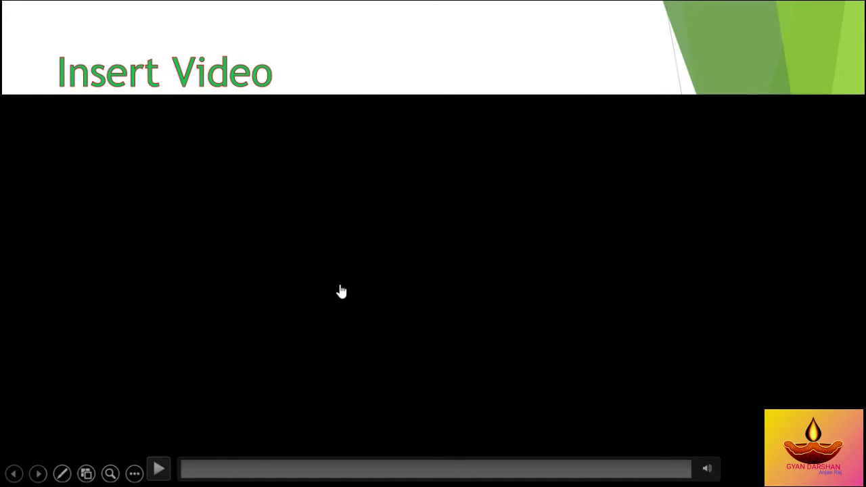
{"action": "left_click", "coordinate": [349, 350]}
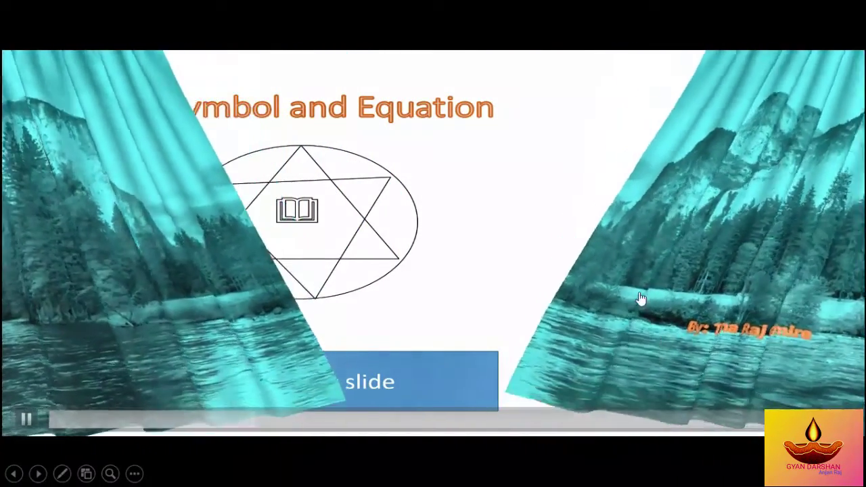
{"action": "left_click", "coordinate": [641, 298]}
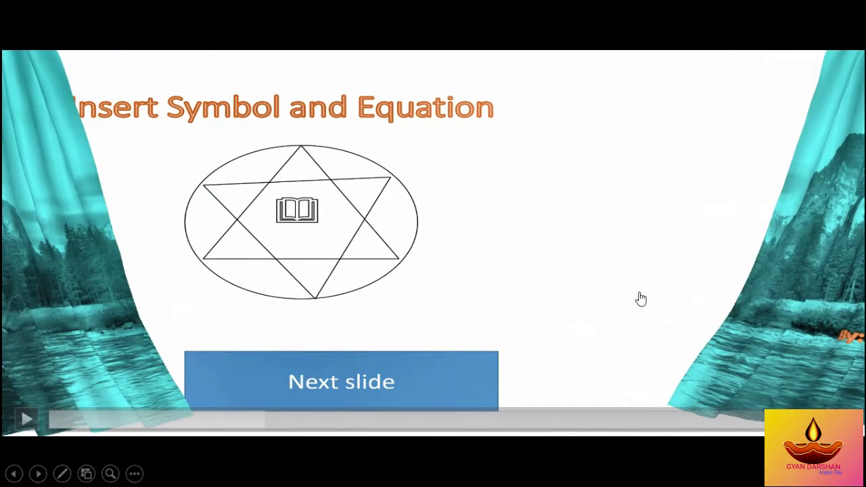
{"action": "left_click", "coordinate": [641, 298]}
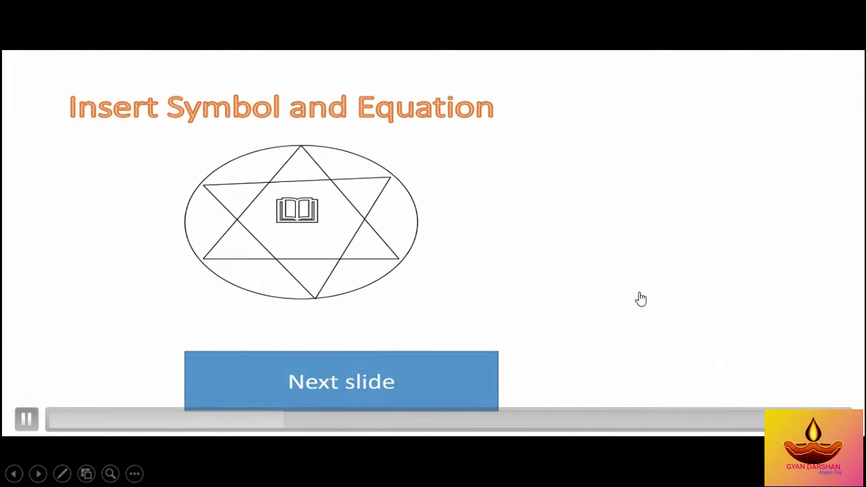
{"action": "left_click", "coordinate": [641, 298]}
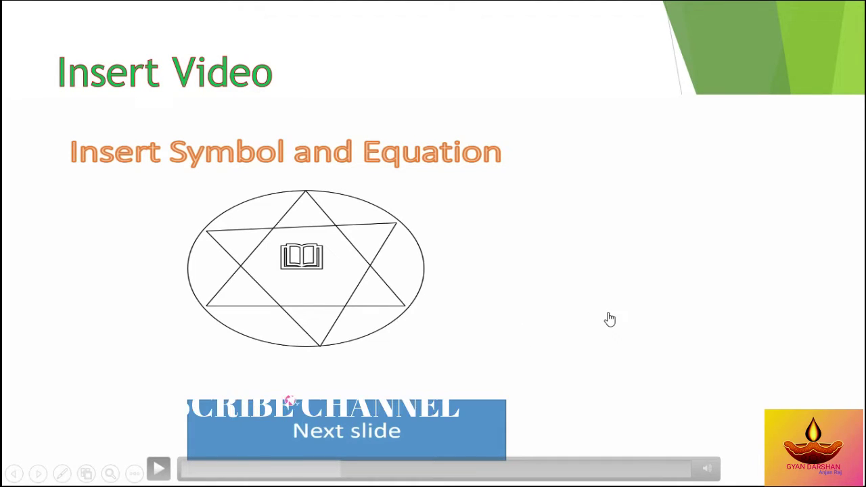
Leave the slide show and return to the Insert Video slide in the editor
{"action": "key", "text": "Escape"}
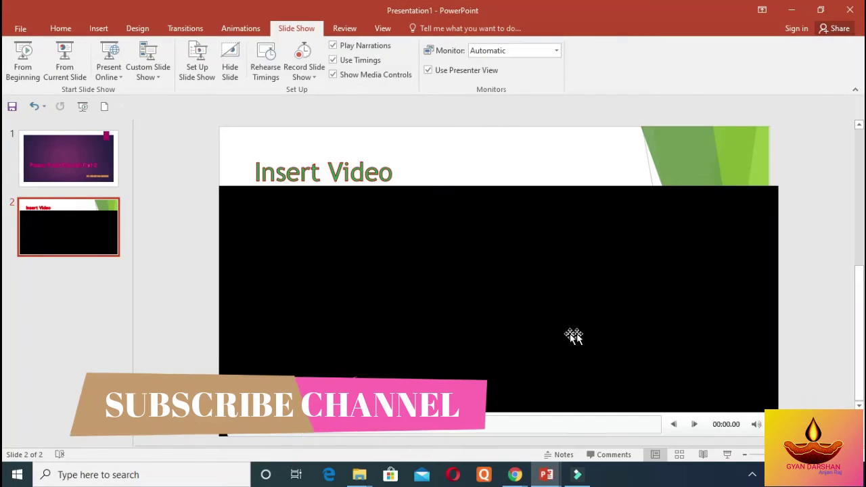
{"action": "left_click", "coordinate": [47, 177]}
{"action": "left_click", "coordinate": [62, 229]}
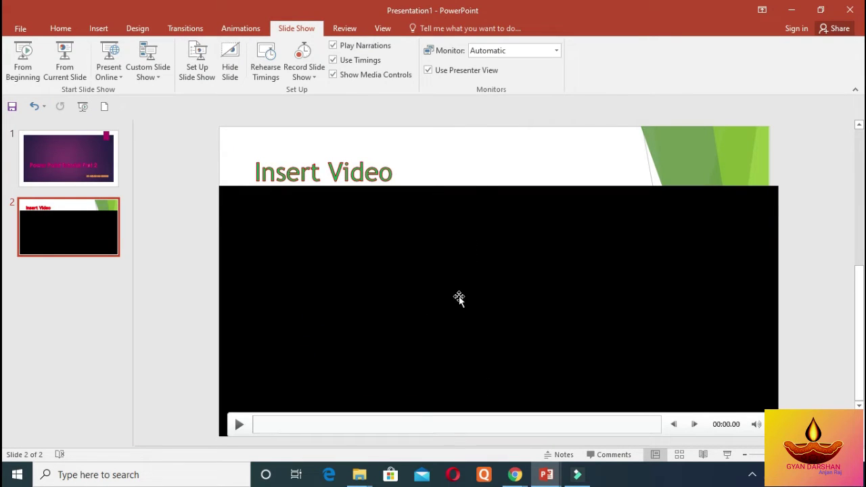
Shrink the video by pulling its top, right and left edges inward so it sits below the title
{"action": "left_click", "coordinate": [408, 213]}
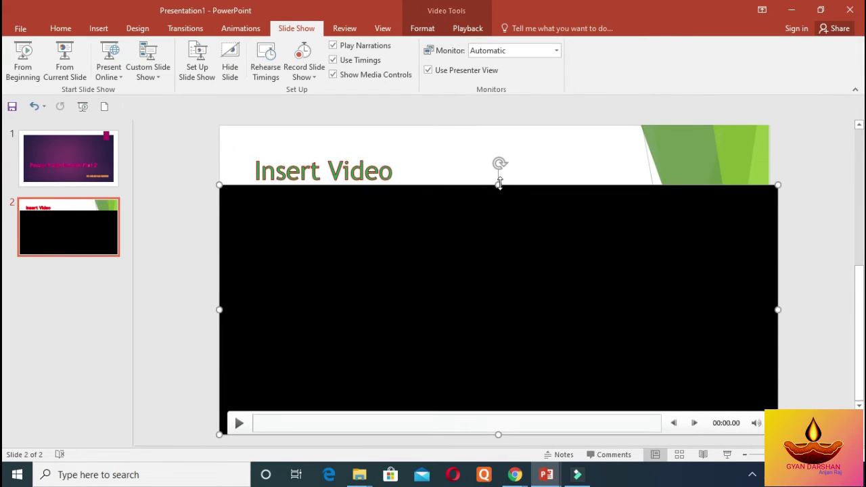
{"action": "mouse_move", "coordinate": [499, 184]}
{"action": "left_mouse_down"}
{"action": "mouse_move", "coordinate": [498, 200]}
{"action": "mouse_move", "coordinate": [506, 199]}
{"action": "left_mouse_up"}
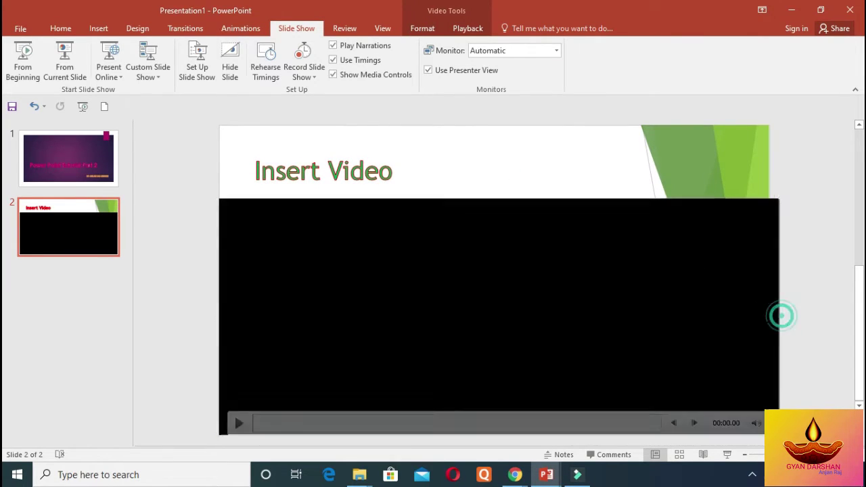
{"action": "left_click_drag", "start_coordinate": [779, 316], "coordinate": [755, 317]}
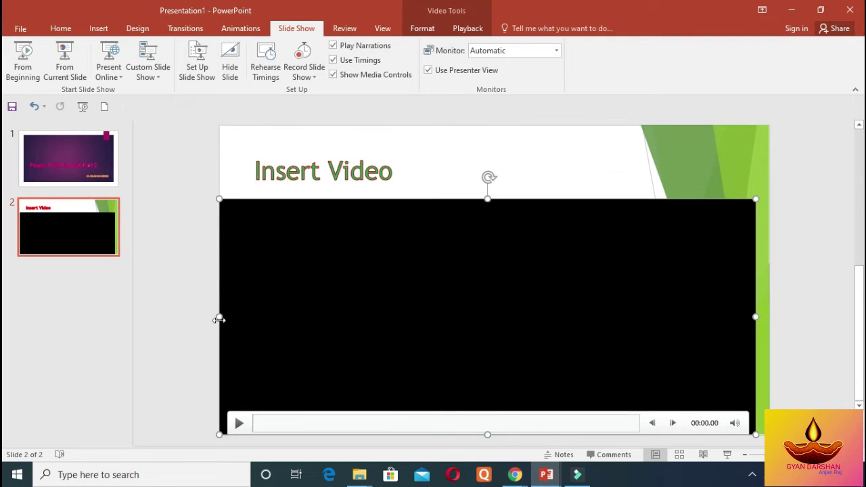
{"action": "left_click_drag", "start_coordinate": [220, 316], "coordinate": [236, 316]}
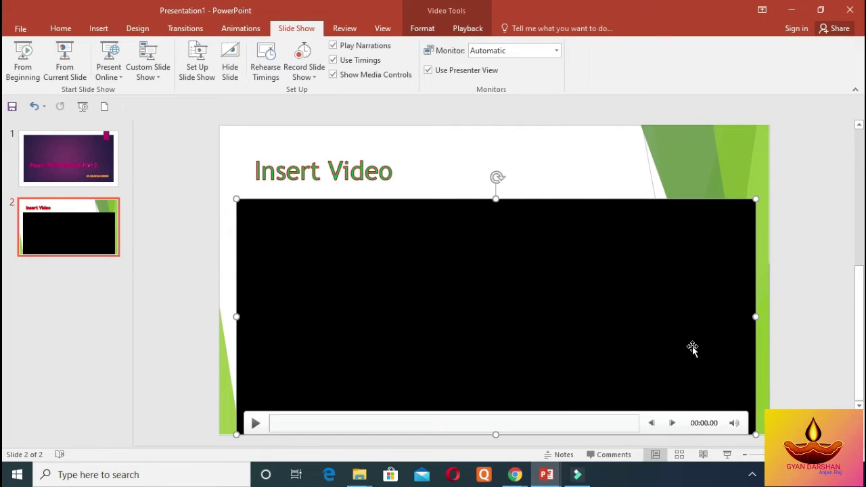
{"action": "left_click", "coordinate": [255, 174]}
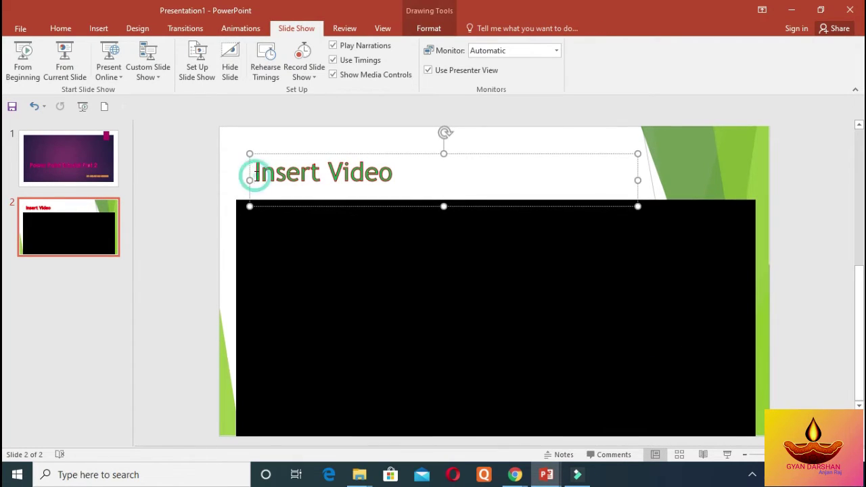
{"action": "left_click", "coordinate": [93, 170]}
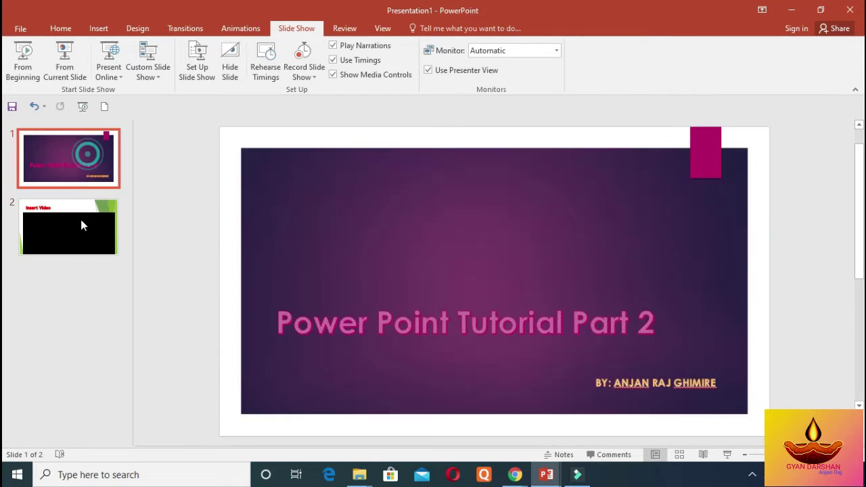
{"action": "left_click", "coordinate": [81, 230]}
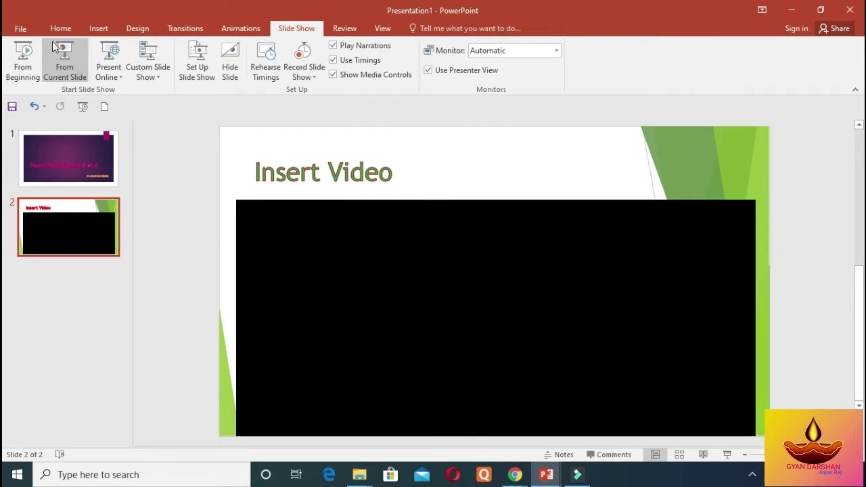
{"action": "left_click", "coordinate": [61, 31]}
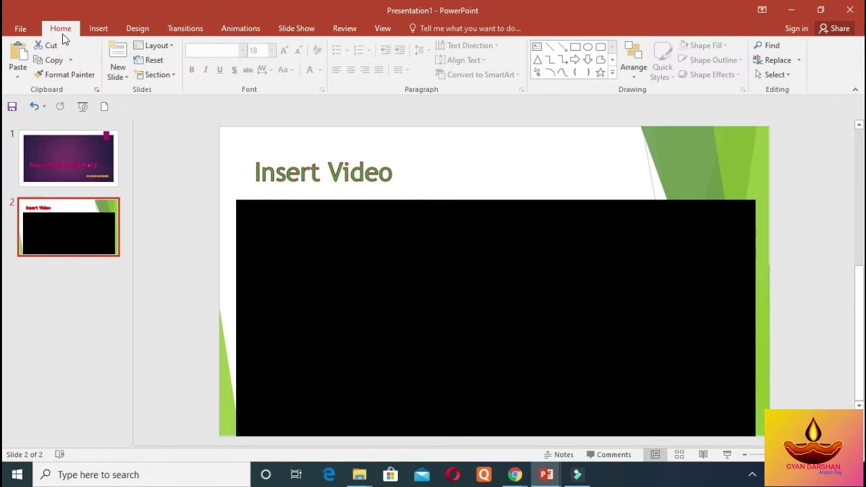
Add a title-and-content slide 3 and apply the water-droplet theme to it only
{"action": "left_click", "coordinate": [117, 54]}
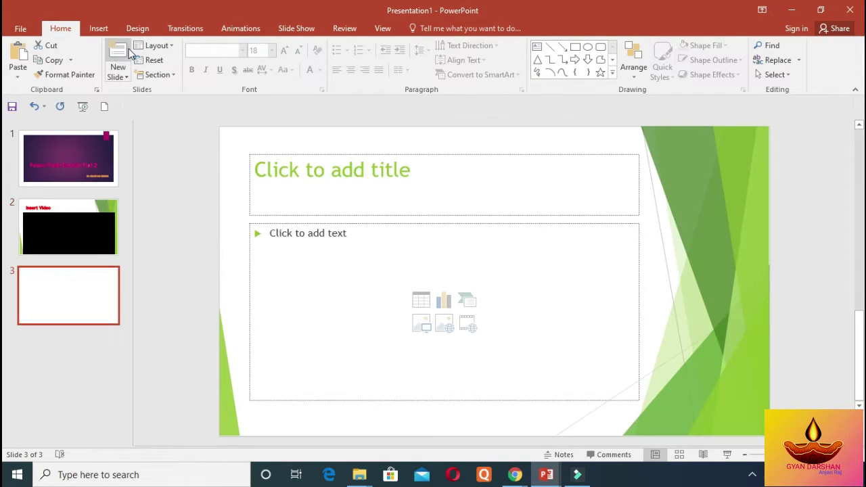
{"action": "left_click", "coordinate": [138, 28]}
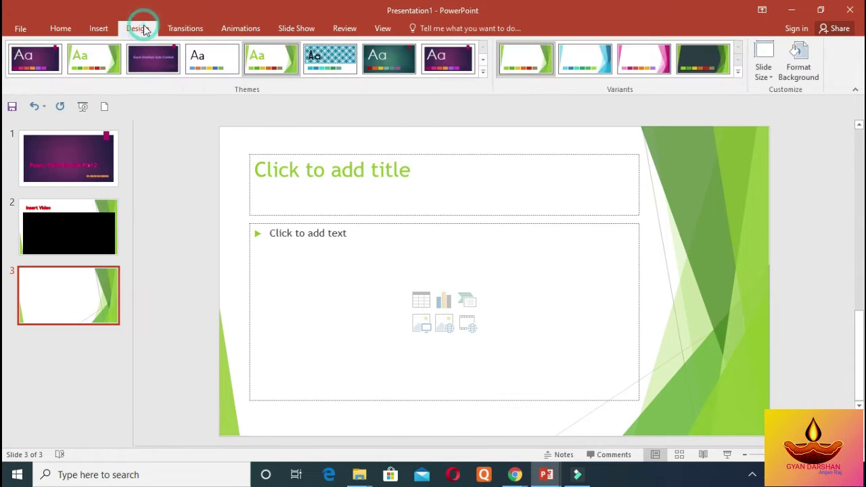
{"action": "left_click", "coordinate": [483, 71]}
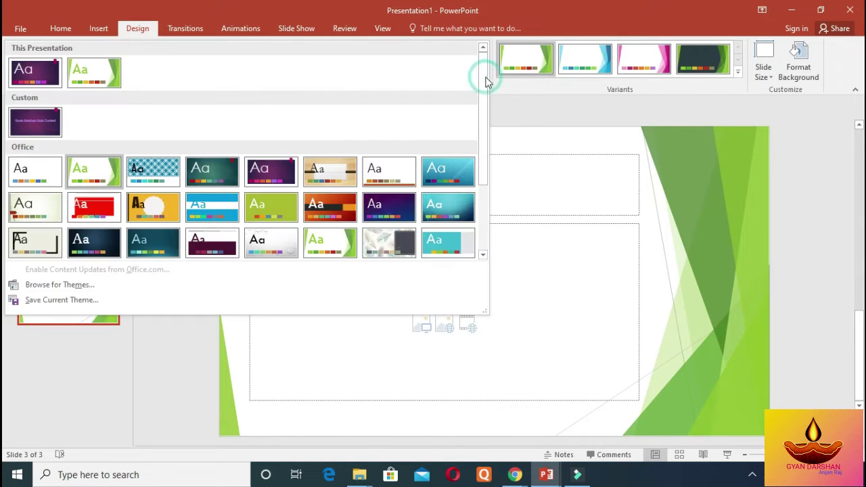
{"action": "right_click", "coordinate": [274, 248]}
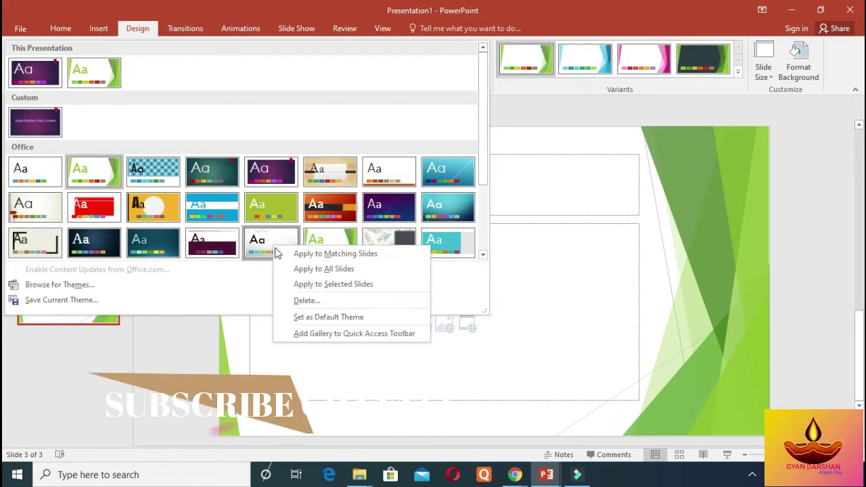
{"action": "left_click", "coordinate": [322, 286]}
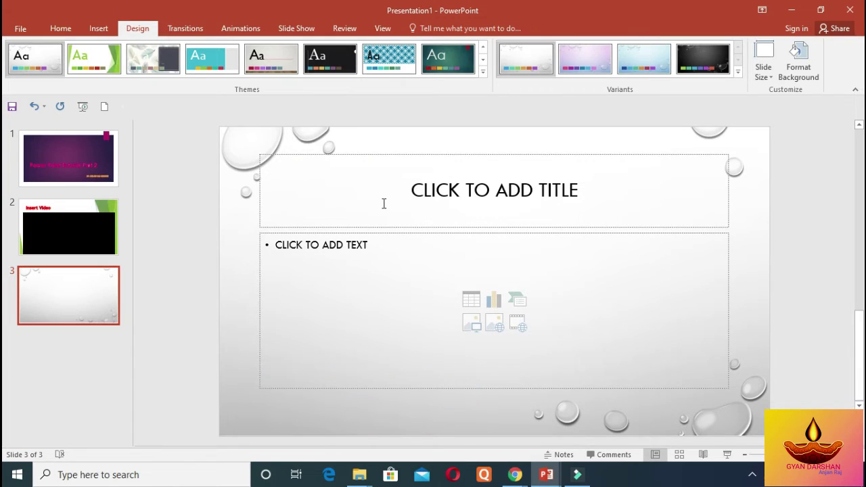
Title slide 3 'INSERT SCREEN RECORDING' and select the title text
{"action": "left_click", "coordinate": [383, 203]}
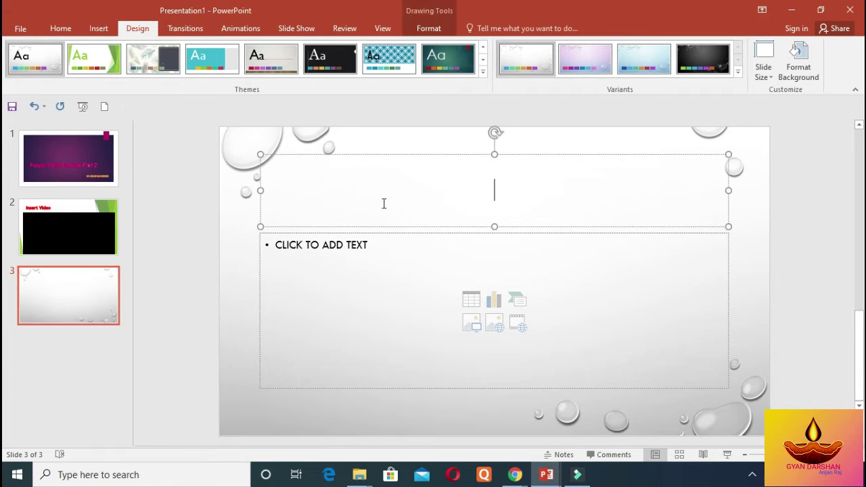
{"action": "type", "text": "INSE"}
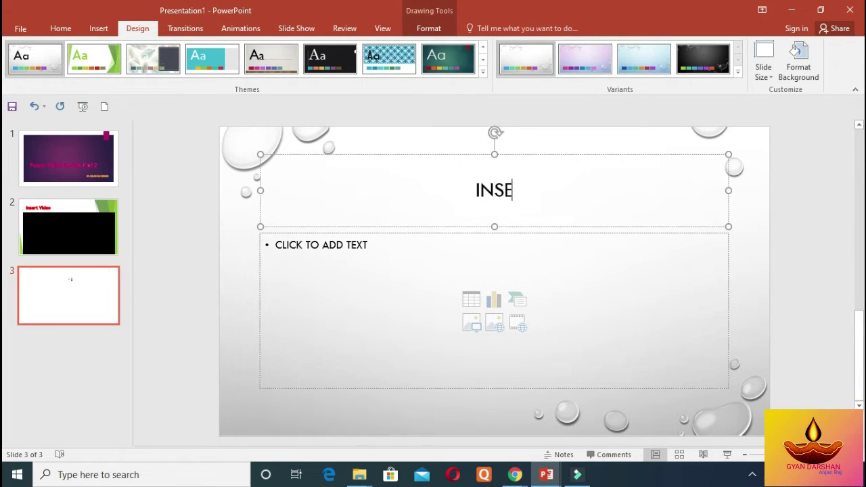
{"action": "type", "text": "R"}
{"action": "key", "text": "BackSpace"}
{"action": "key", "text": "BackSpace"}
{"action": "key", "text": "BackSpace"}
{"action": "key", "text": "BackSpace"}
{"action": "key", "text": "BackSpace"}
{"action": "type", "text": "INS"}
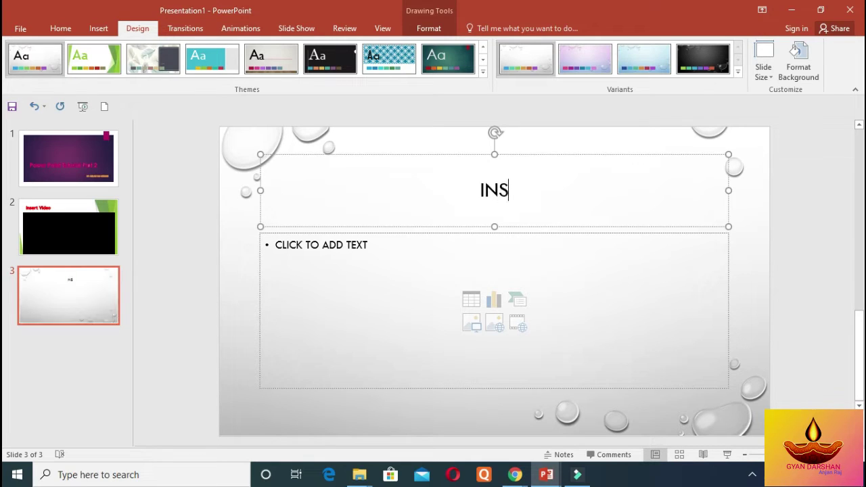
{"action": "key", "text": "BackSpace"}
{"action": "key", "text": "BackSpace"}
{"action": "key", "text": "BackSpace"}
{"action": "type", "text": "INSERT "}
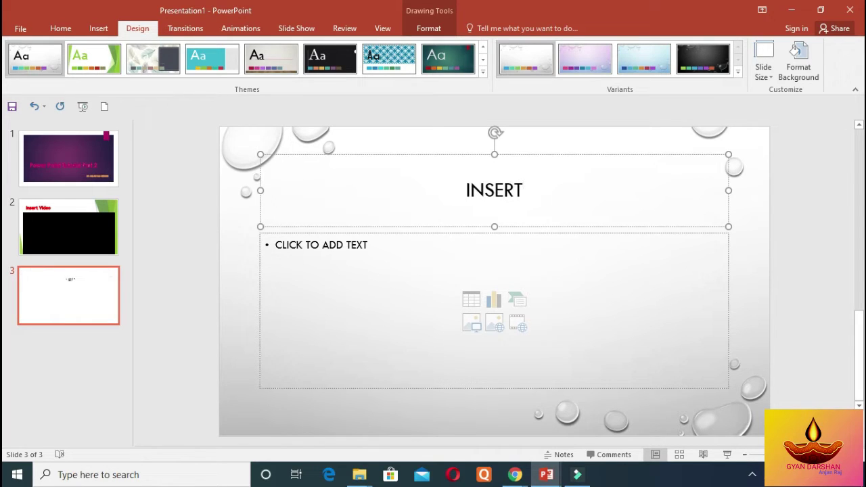
{"action": "type", "text": "SC"}
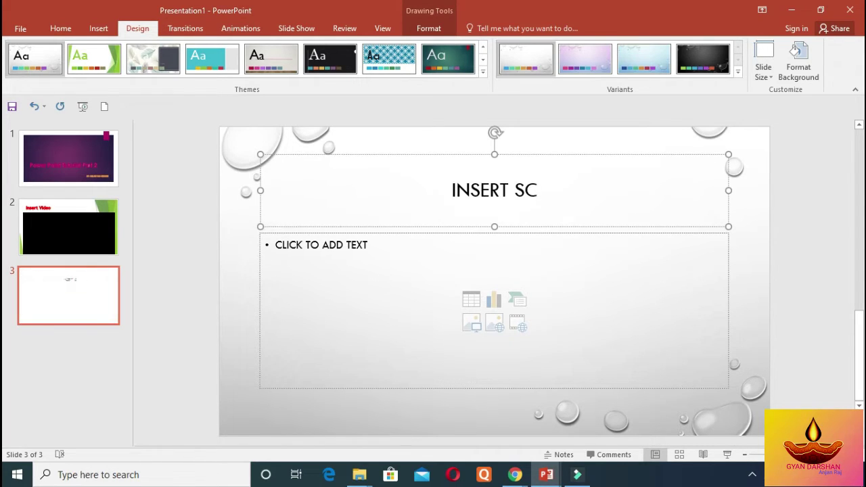
{"action": "type", "text": "REEN RE"}
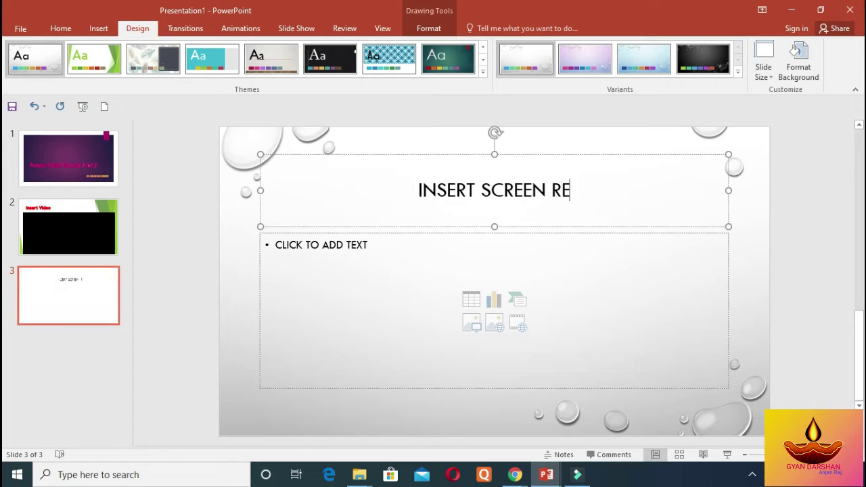
{"action": "type", "text": "CO"}
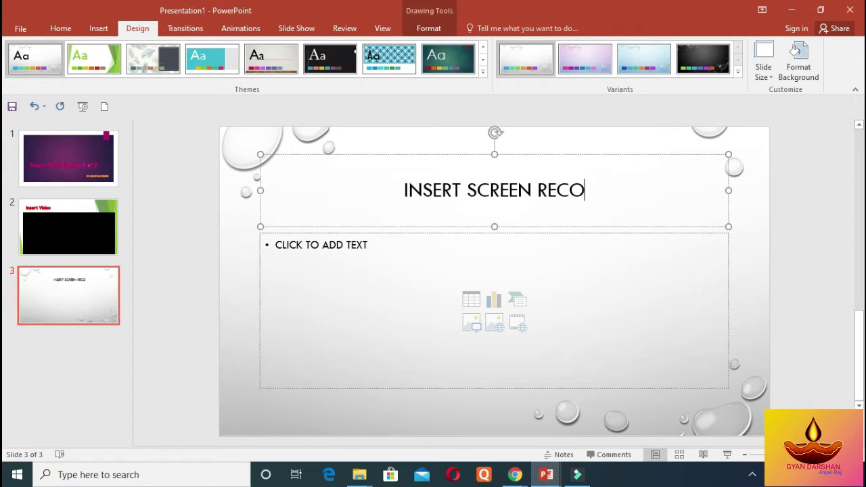
{"action": "type", "text": "RDING"}
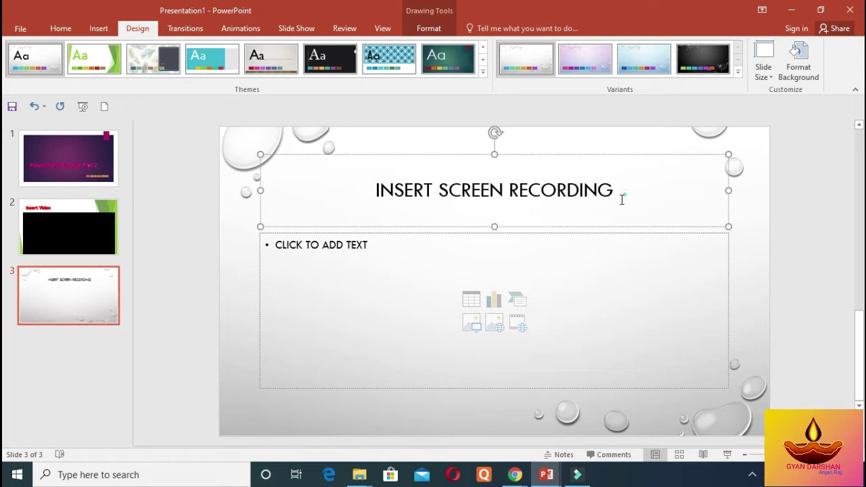
{"action": "left_click_drag", "start_coordinate": [617, 190], "coordinate": [378, 190]}
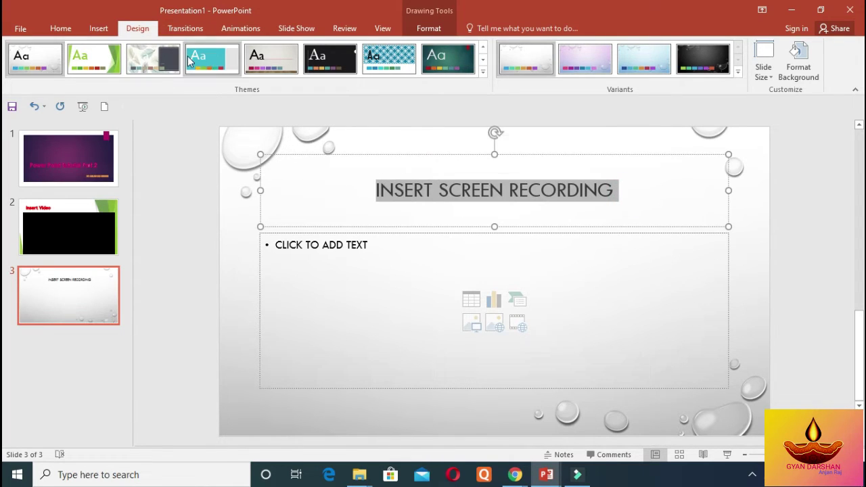
Give the slide 3 title a blue WordArt style with red text fill
{"action": "left_click", "coordinate": [423, 29]}
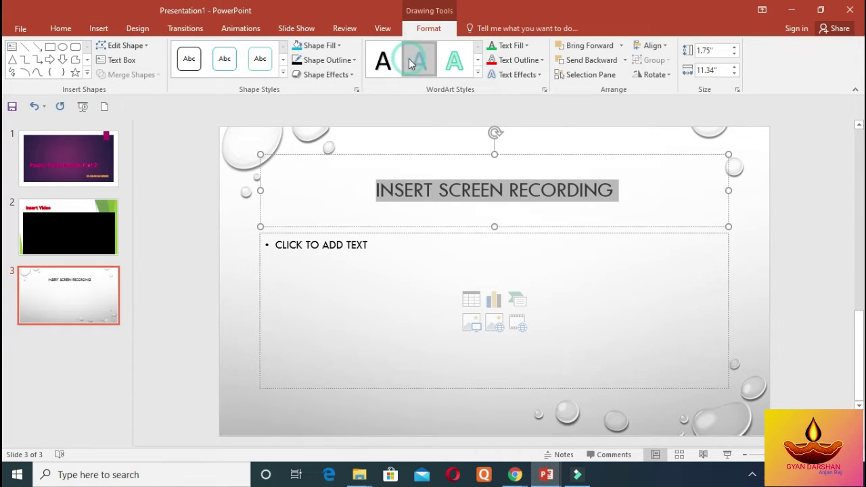
{"action": "left_click", "coordinate": [418, 61]}
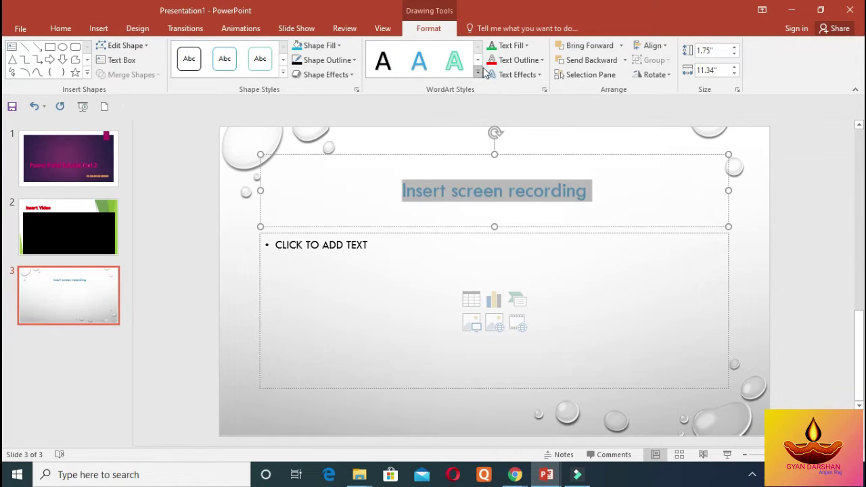
{"action": "left_click", "coordinate": [512, 46]}
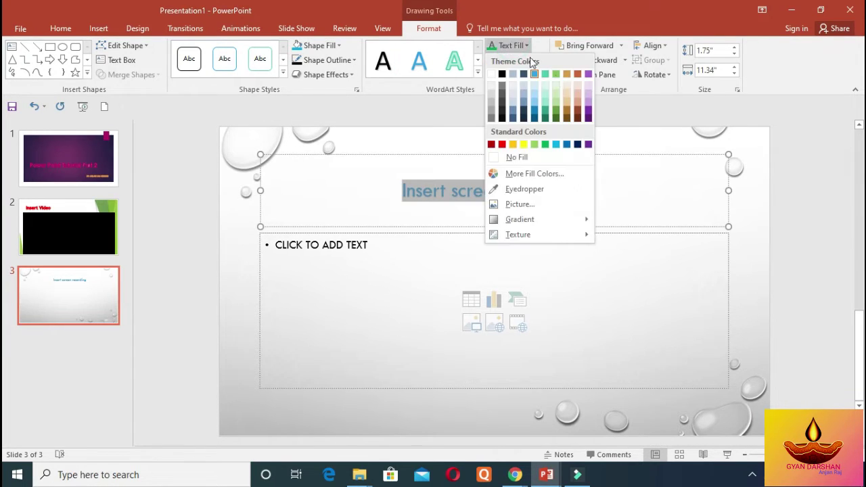
{"action": "left_click", "coordinate": [503, 145]}
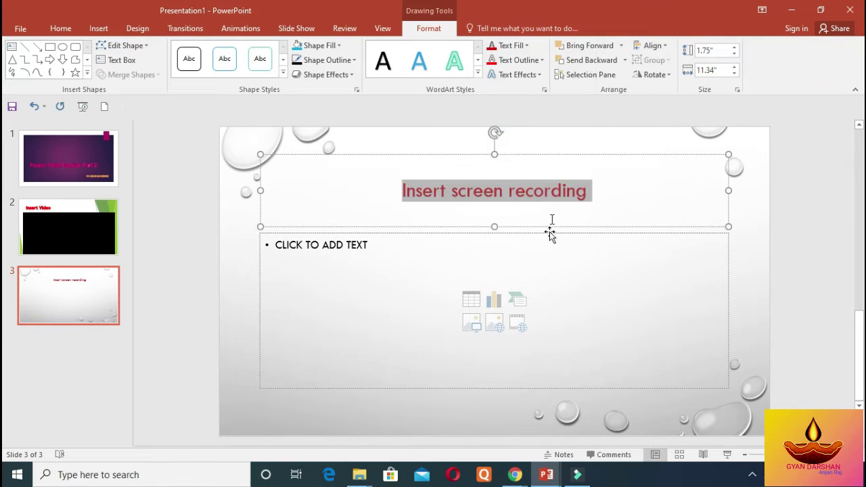
Set the title's font size to 45
{"action": "left_click", "coordinate": [70, 30]}
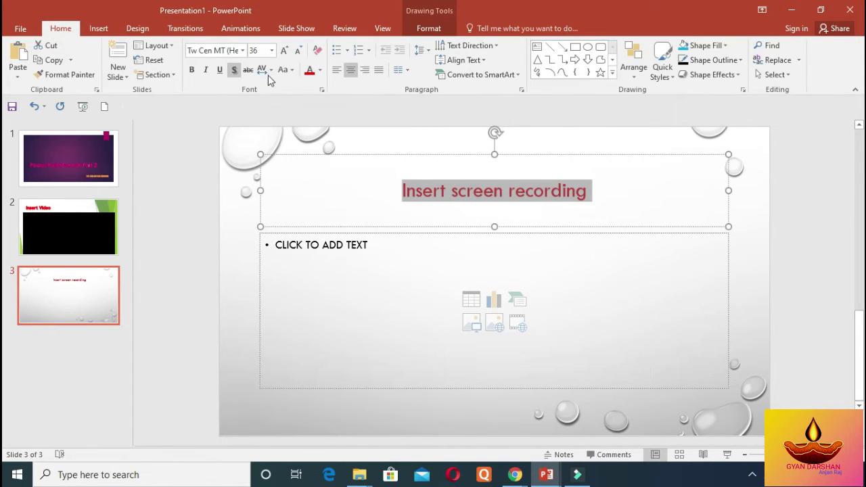
{"action": "left_click", "coordinate": [262, 50]}
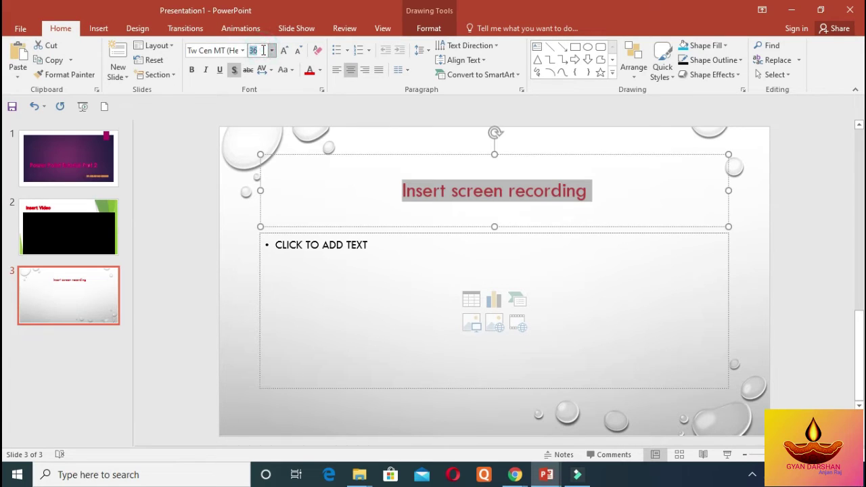
{"action": "type", "text": "45"}
{"action": "key", "text": "Return"}
{"action": "left_click", "coordinate": [384, 266]}
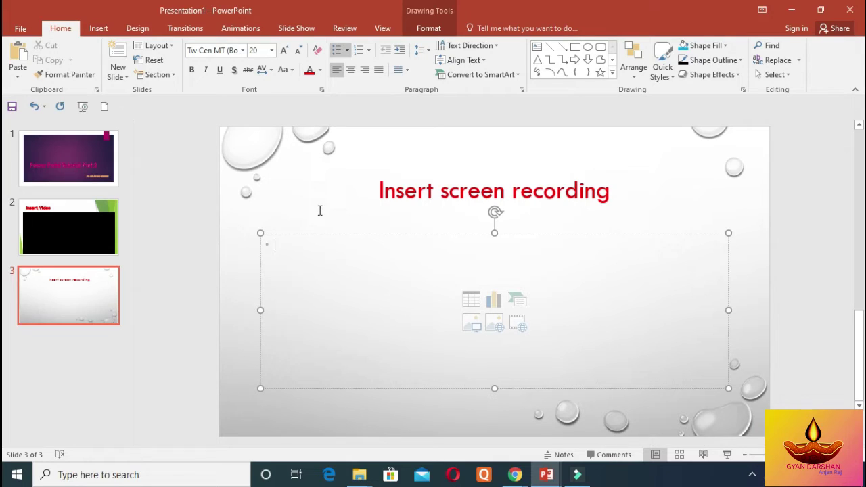
{"action": "left_click", "coordinate": [107, 30]}
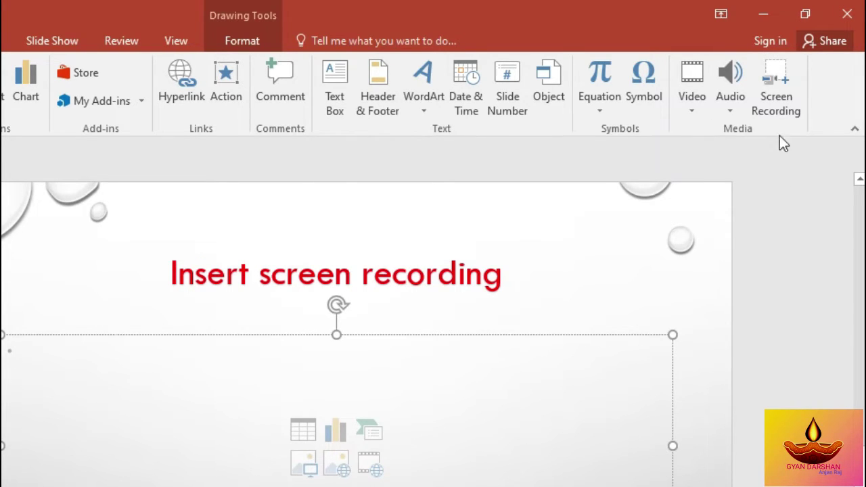
Launch Screen Recording from the Insert tab's Media group
{"action": "left_click", "coordinate": [779, 85]}
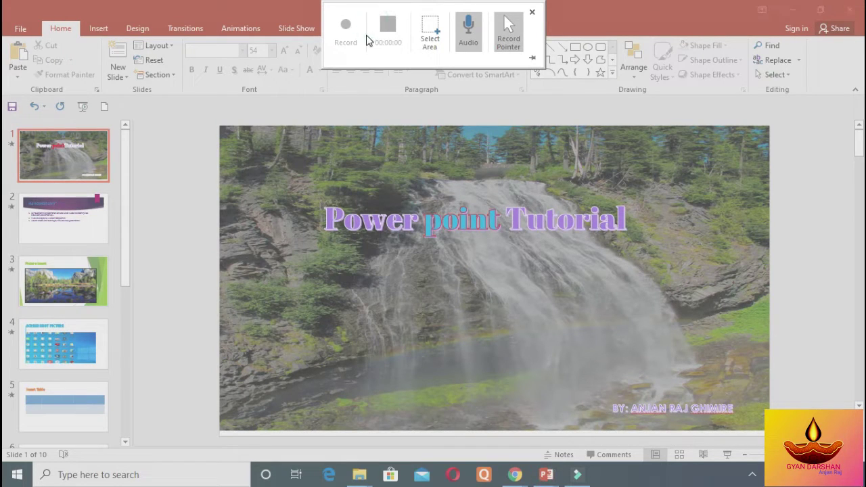
Keep Record Pointer on and mark the PowerPoint window as the recording area
{"action": "left_click", "coordinate": [360, 19]}
{"action": "left_click", "coordinate": [354, 15]}
{"action": "left_click", "coordinate": [509, 27]}
{"action": "left_click", "coordinate": [429, 35]}
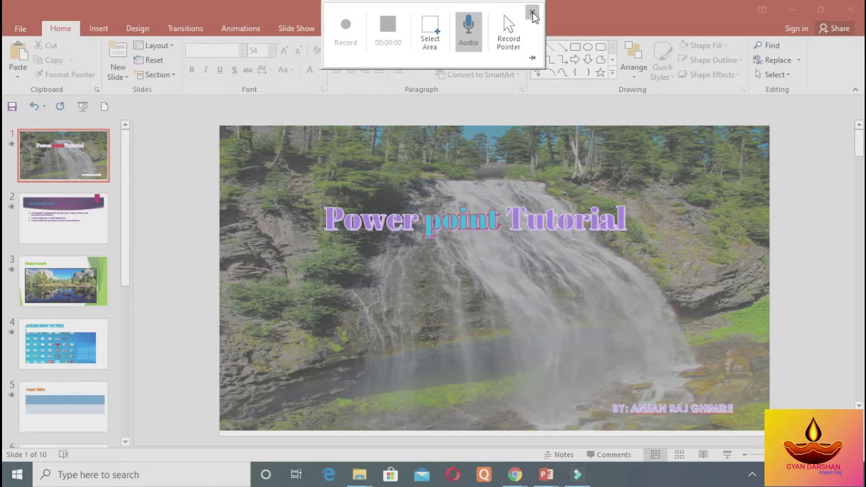
{"action": "left_click", "coordinate": [508, 34]}
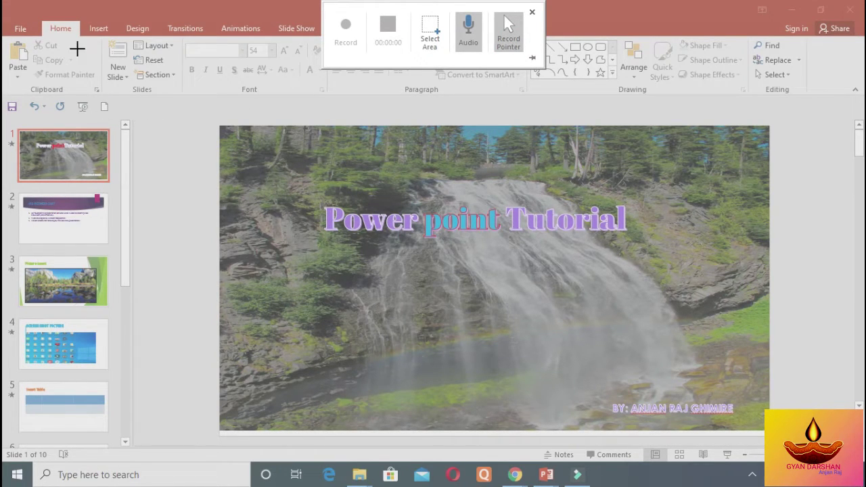
{"action": "left_click_drag", "start_coordinate": [95, 40], "coordinate": [795, 450]}
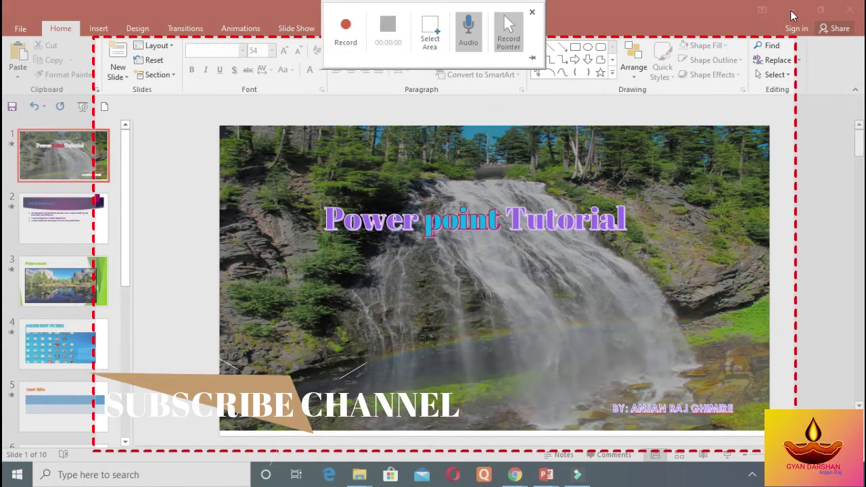
Minimize PowerPoint and refresh the desktop several times
{"action": "left_click", "coordinate": [791, 12]}
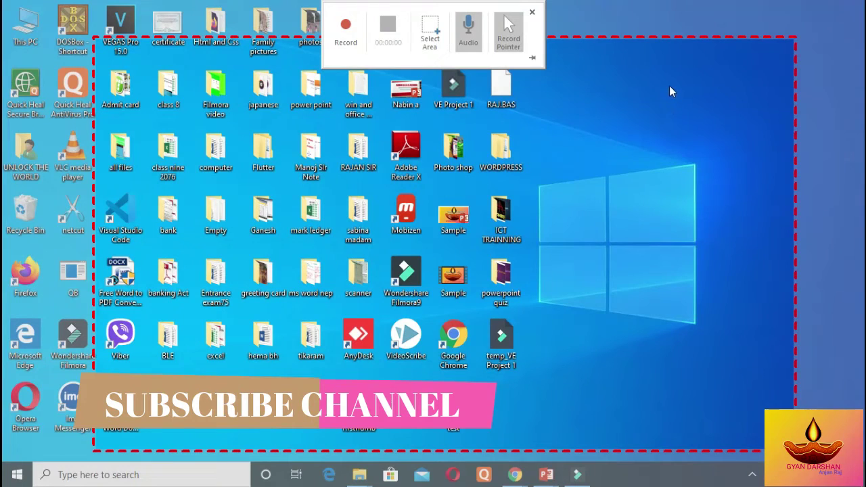
{"action": "right_click", "coordinate": [668, 85]}
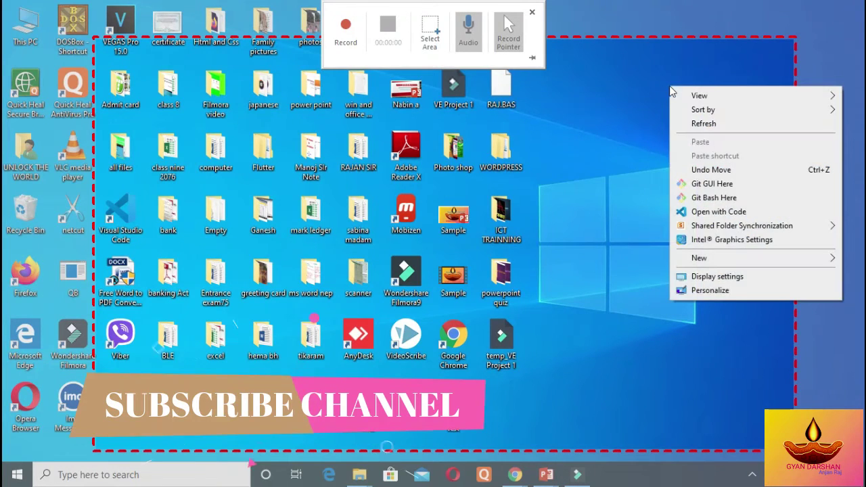
{"action": "left_click", "coordinate": [704, 125]}
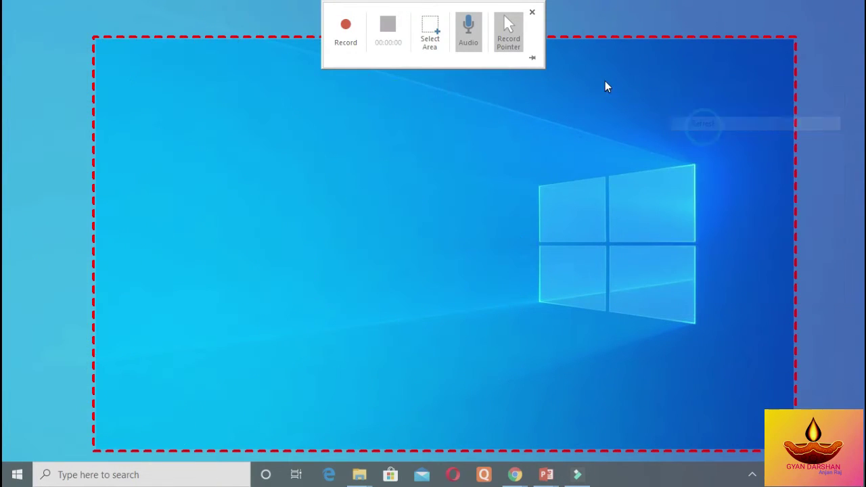
{"action": "right_click", "coordinate": [680, 86]}
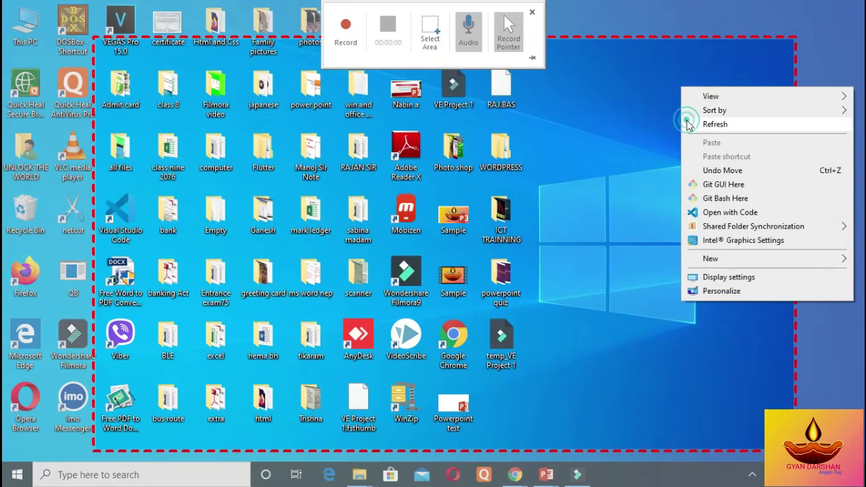
{"action": "left_click", "coordinate": [687, 122]}
{"action": "right_click", "coordinate": [666, 61]}
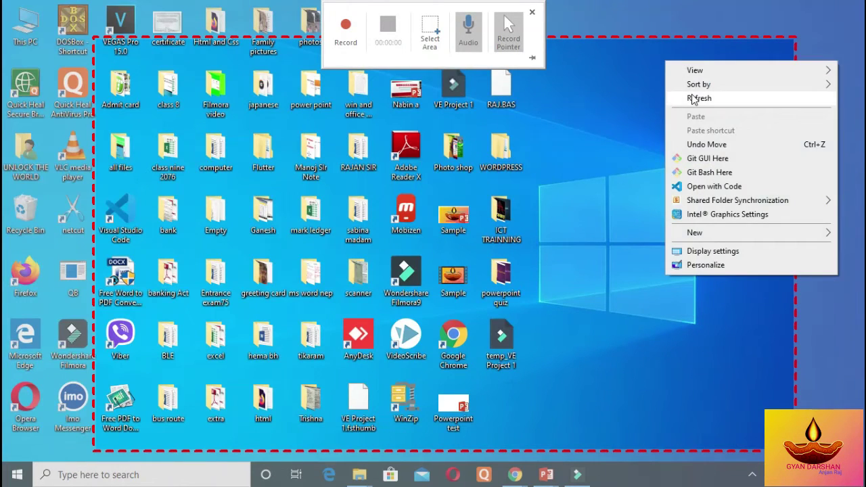
{"action": "left_click", "coordinate": [690, 98]}
{"action": "right_click", "coordinate": [672, 77]}
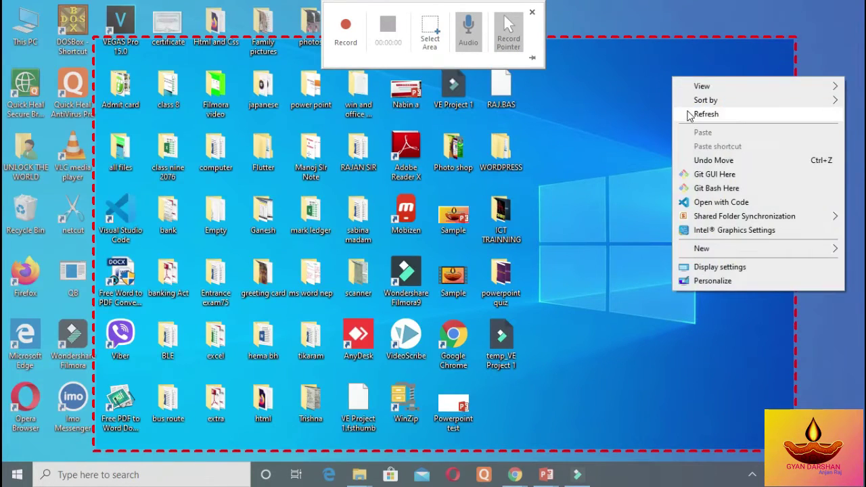
{"action": "left_click", "coordinate": [687, 114]}
{"action": "right_click", "coordinate": [670, 82]}
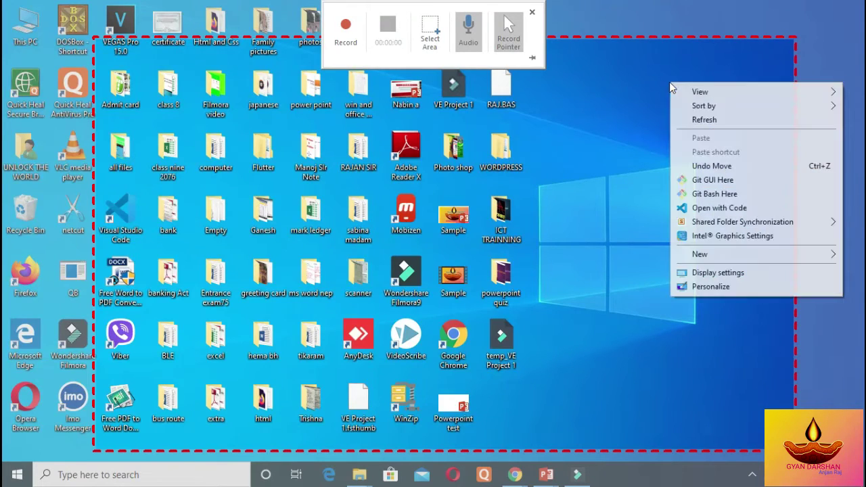
{"action": "left_click", "coordinate": [687, 119]}
{"action": "right_click", "coordinate": [713, 76]}
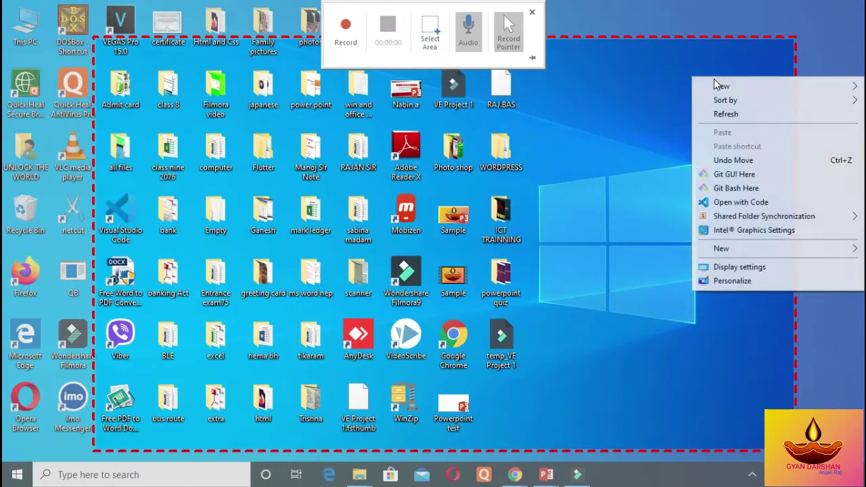
{"action": "left_click", "coordinate": [724, 117]}
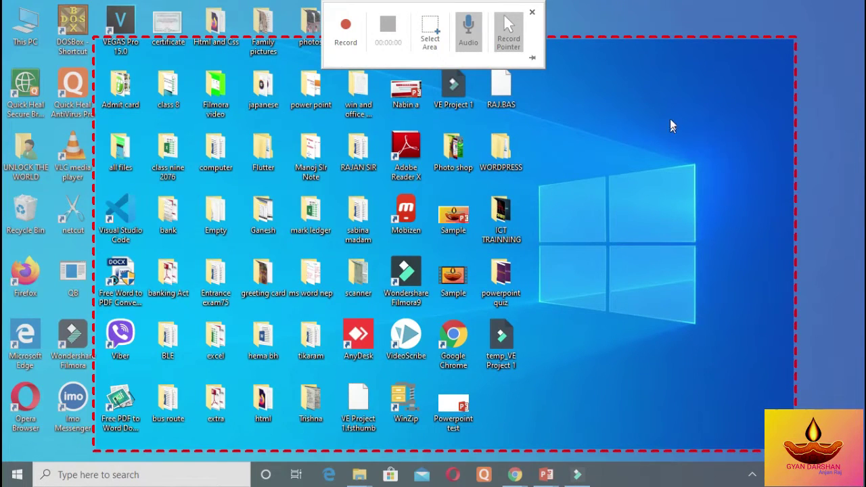
Redraw the recording area from the top-left corner across the whole screen
{"action": "left_click", "coordinate": [430, 31]}
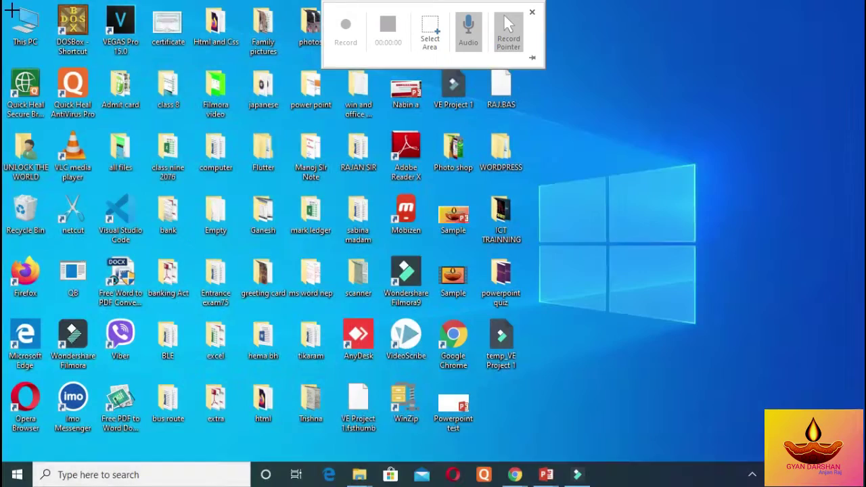
{"action": "mouse_move", "coordinate": [3, 2]}
{"action": "left_mouse_down"}
{"action": "mouse_move", "coordinate": [834, 295]}
{"action": "mouse_move", "coordinate": [864, 438]}
{"action": "left_mouse_up"}
{"action": "left_click", "coordinate": [430, 32]}
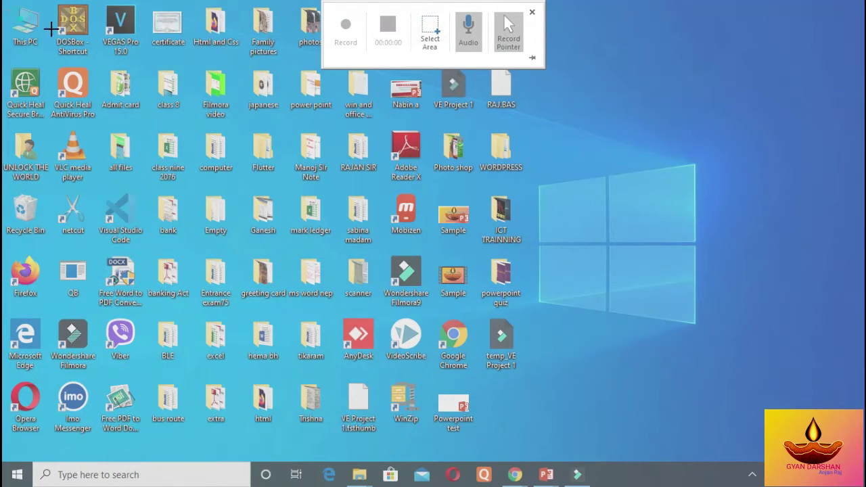
{"action": "left_click_drag", "start_coordinate": [3, 4], "coordinate": [863, 483]}
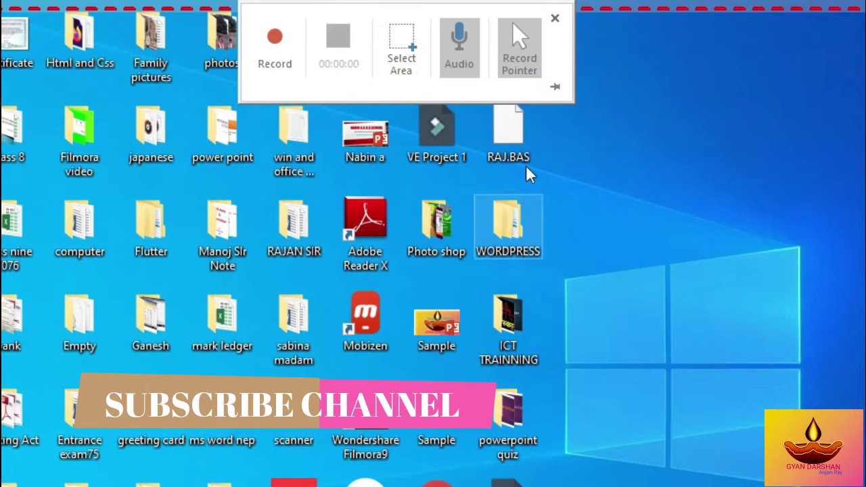
Start recording and launch PowerPoint 2016 through Windows search
{"action": "left_click", "coordinate": [270, 40]}
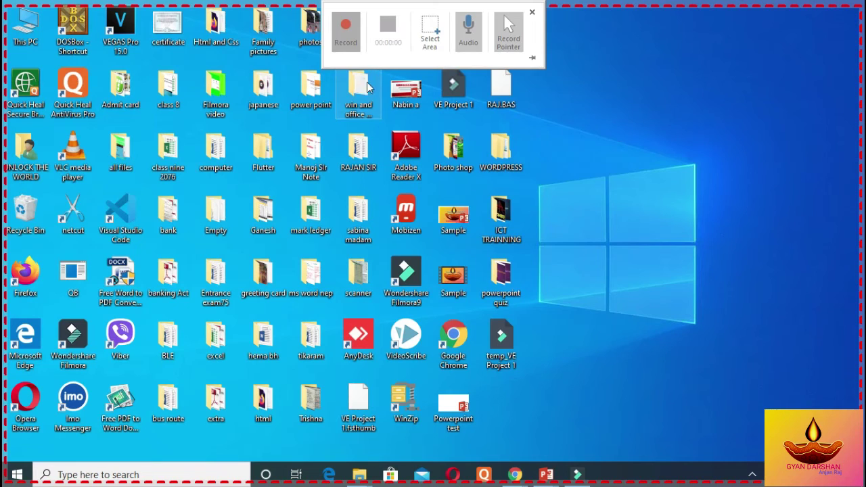
{"action": "left_click", "coordinate": [345, 25]}
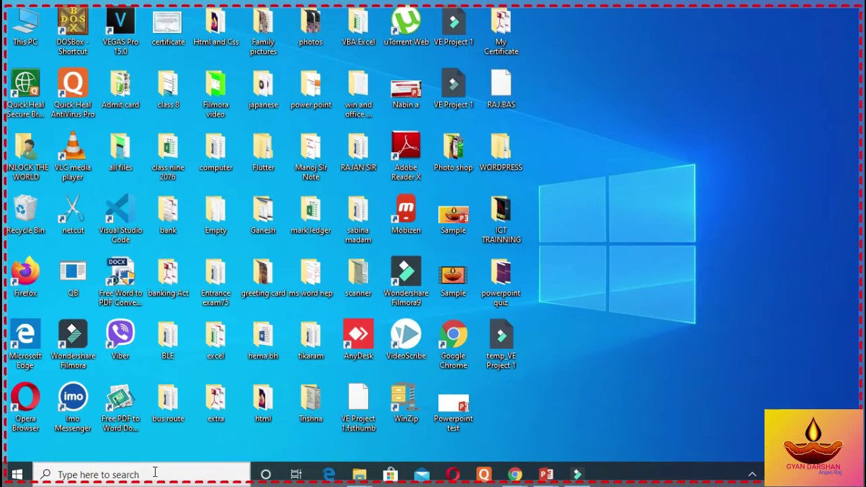
{"action": "mouse_move", "coordinate": [34, 26]}
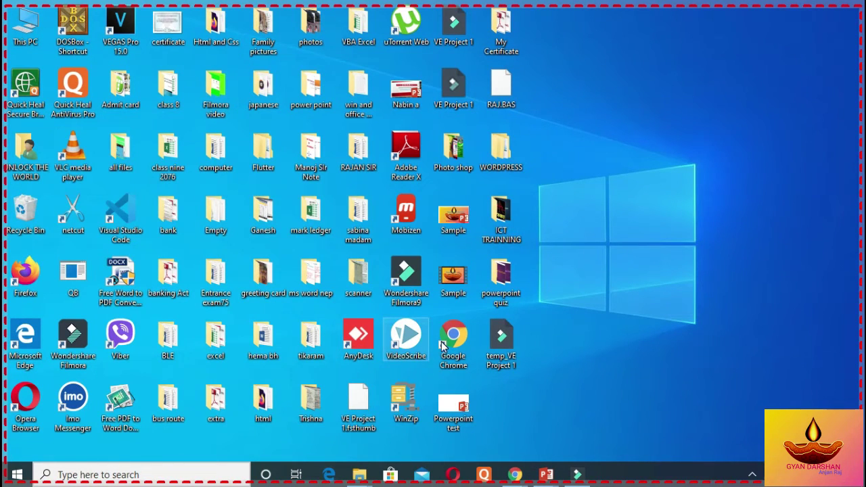
{"action": "key", "text": "super"}
{"action": "type", "text": "power"}
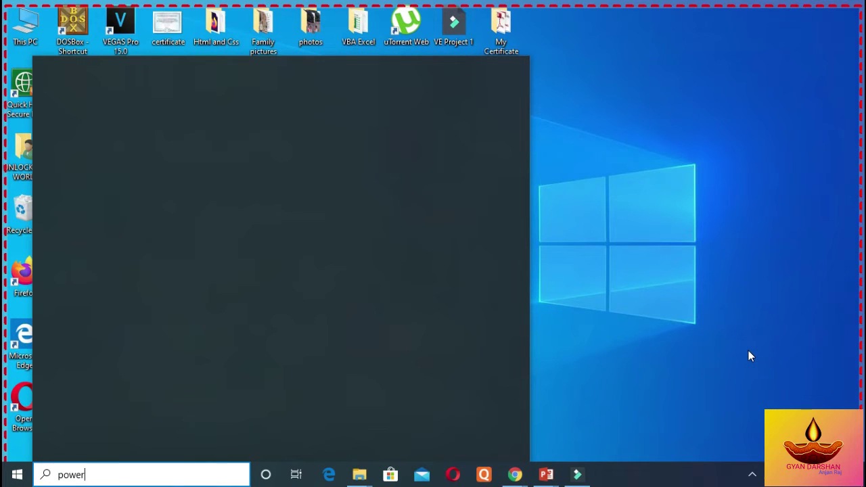
{"action": "type", "text": "point"}
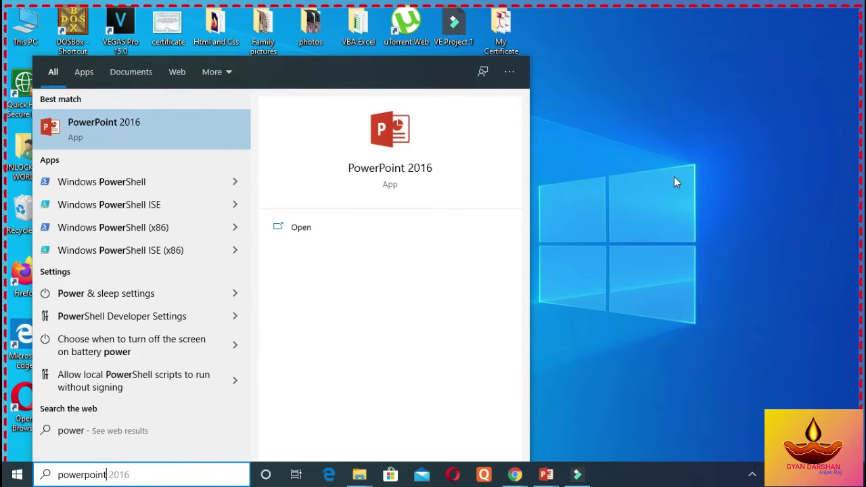
{"action": "key", "text": "Return"}
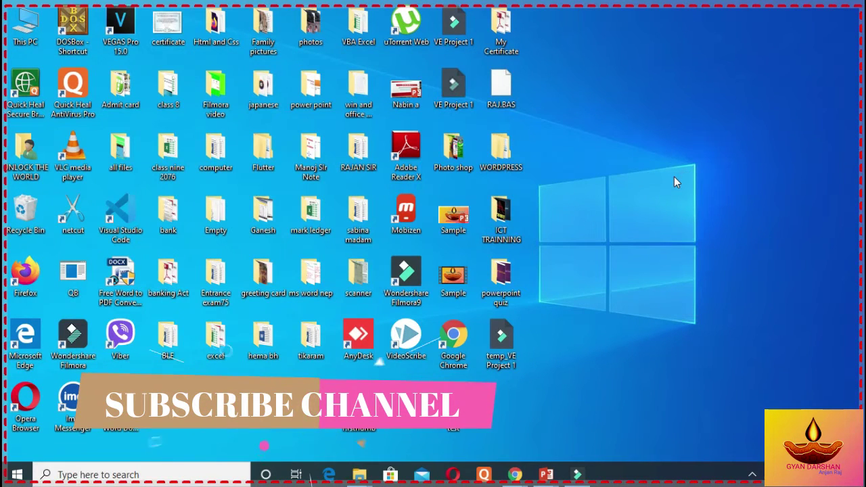
Open a new blank presentation, then close its window
{"action": "mouse_move", "coordinate": [475, 7]}
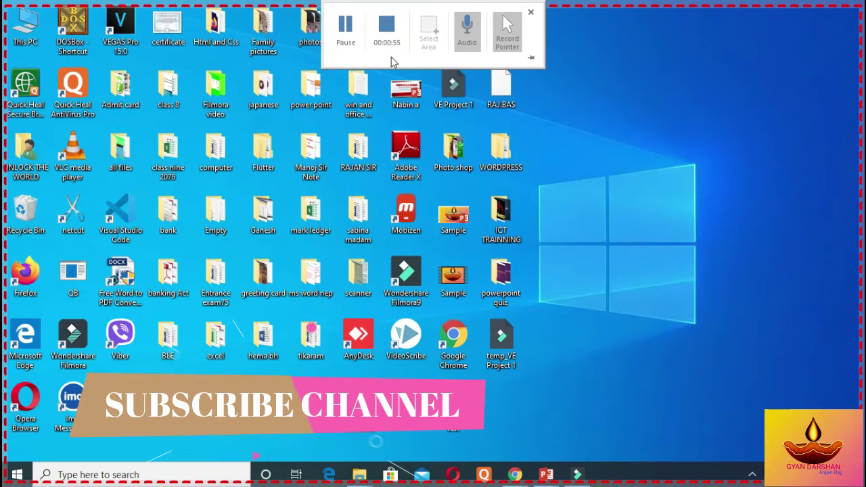
{"action": "left_click", "coordinate": [357, 41]}
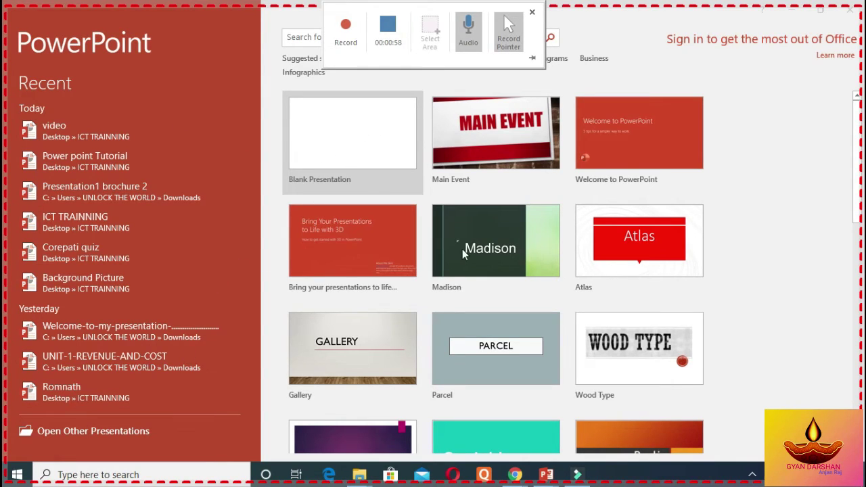
{"action": "left_click", "coordinate": [360, 138]}
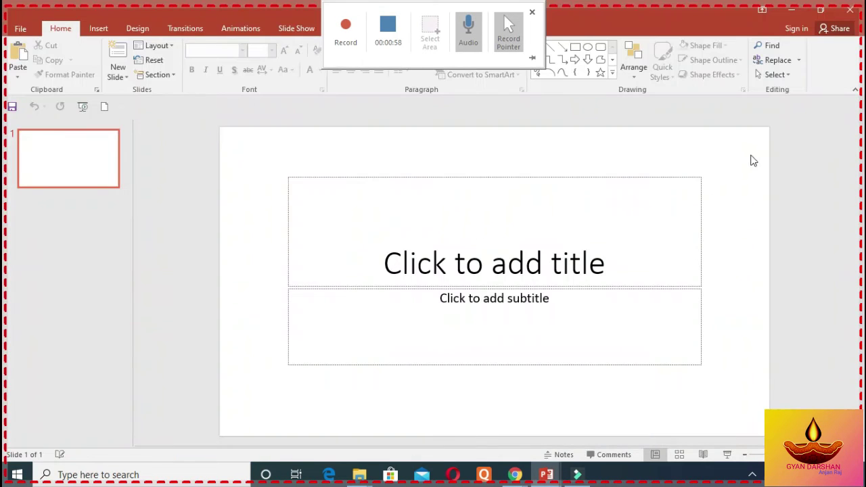
{"action": "left_click", "coordinate": [850, 10]}
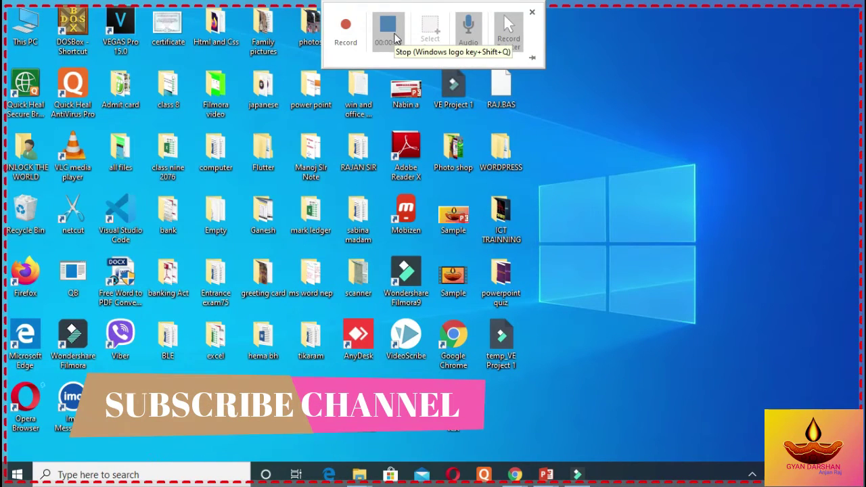
Stop the recording to insert it, then resize the video to 12.86" by 4.86"
{"action": "left_click", "coordinate": [396, 39]}
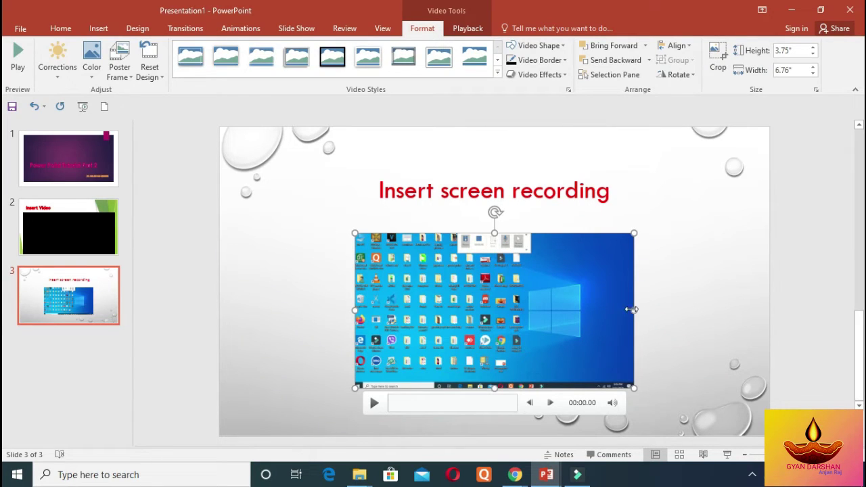
{"action": "left_click_drag", "start_coordinate": [632, 311], "coordinate": [735, 324]}
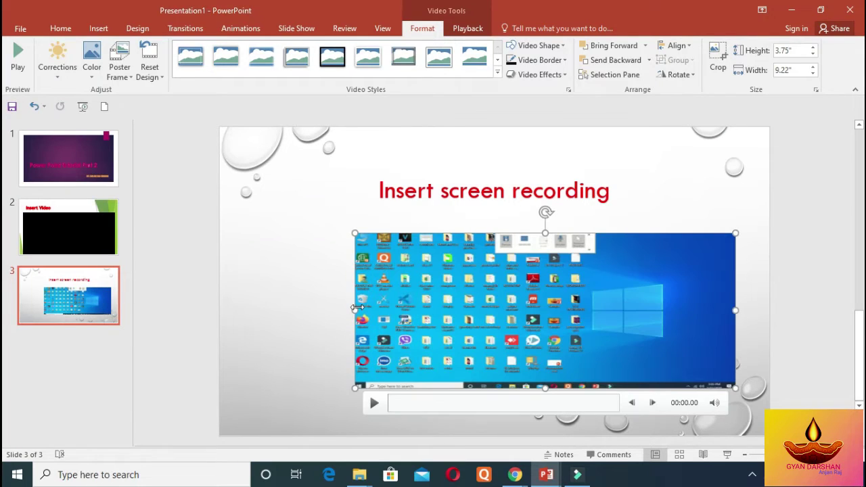
{"action": "left_click_drag", "start_coordinate": [357, 308], "coordinate": [252, 309]}
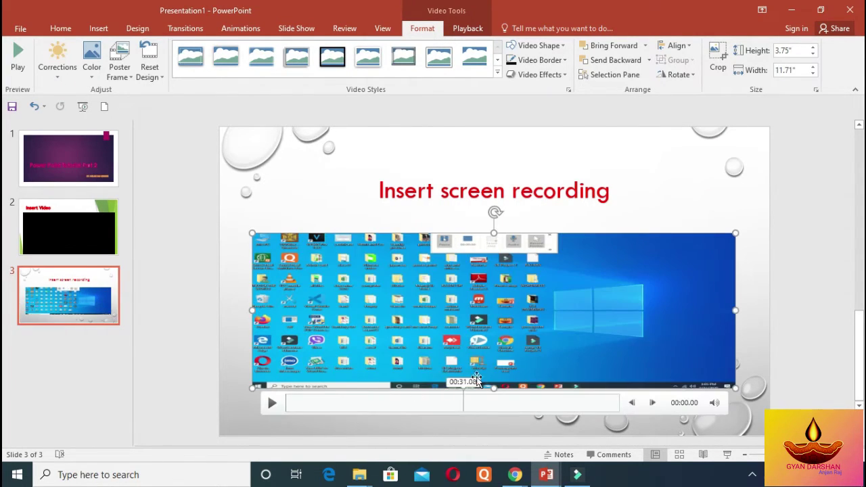
{"action": "left_click_drag", "start_coordinate": [492, 231], "coordinate": [493, 219]}
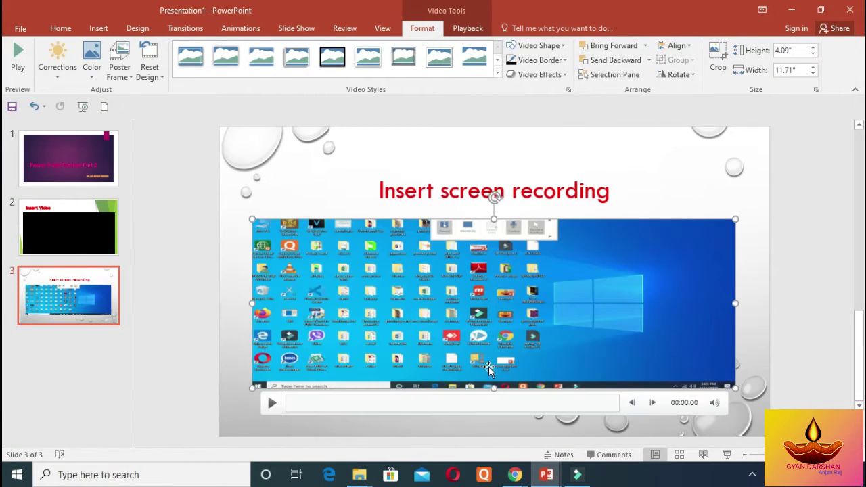
{"action": "left_click_drag", "start_coordinate": [493, 391], "coordinate": [492, 409]}
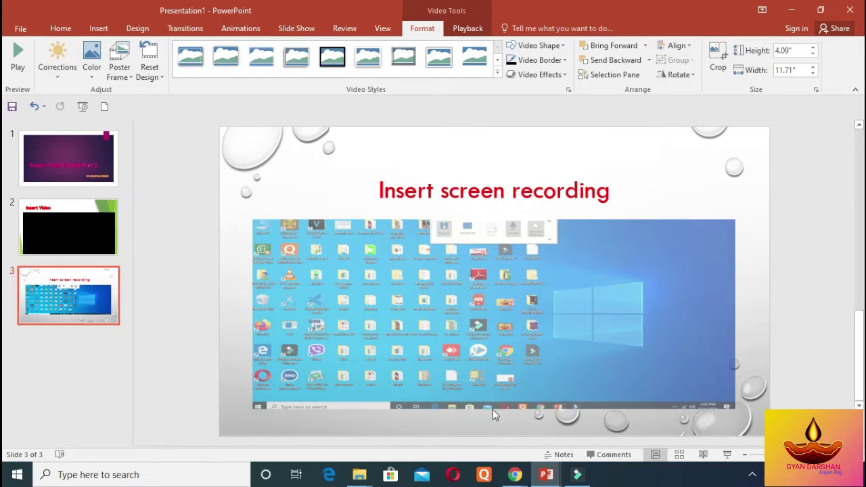
{"action": "left_click_drag", "start_coordinate": [737, 410], "coordinate": [758, 418]}
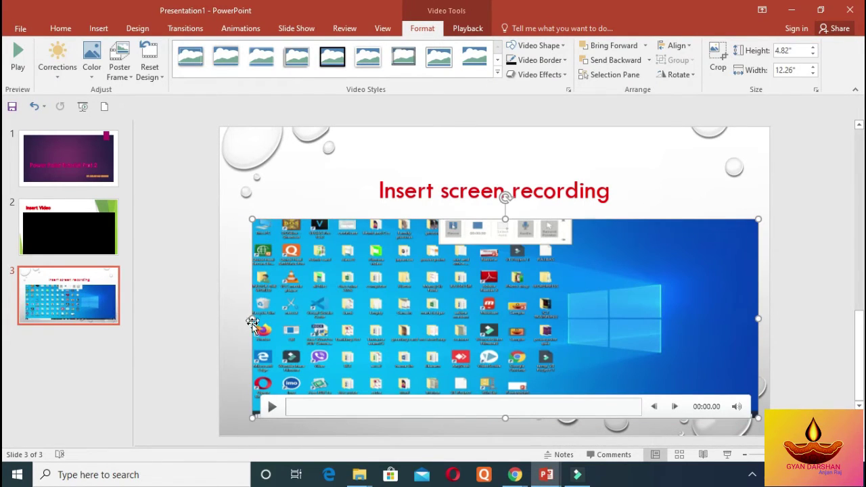
{"action": "left_click_drag", "start_coordinate": [251, 322], "coordinate": [233, 318]}
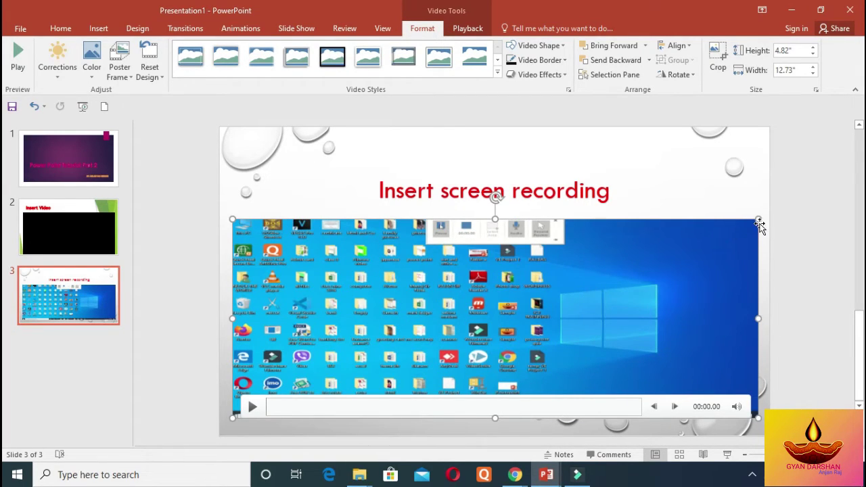
{"action": "left_click_drag", "start_coordinate": [759, 226], "coordinate": [763, 217]}
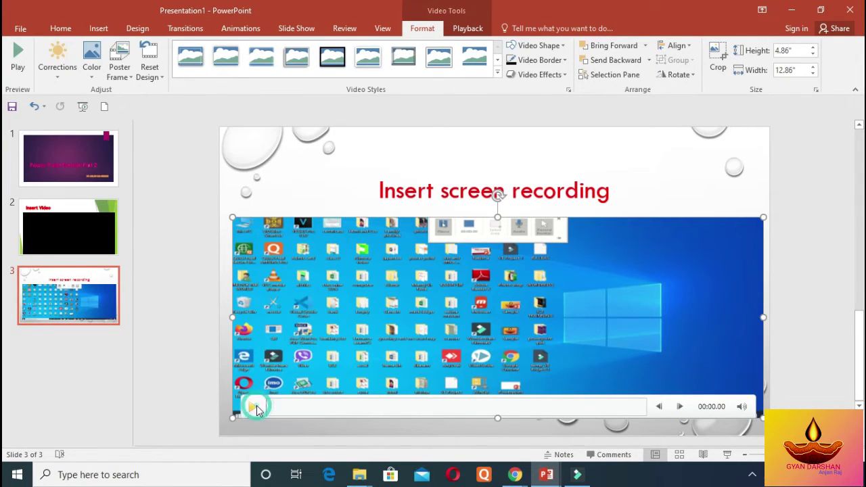
Play and pause the recording, then seek along its progress bar, ending near 00:41.80
{"action": "left_click", "coordinate": [251, 408]}
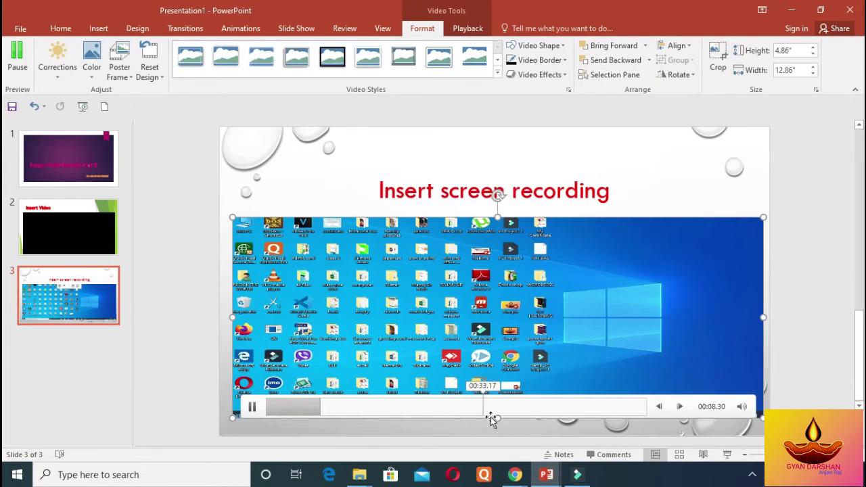
{"action": "left_click", "coordinate": [252, 407]}
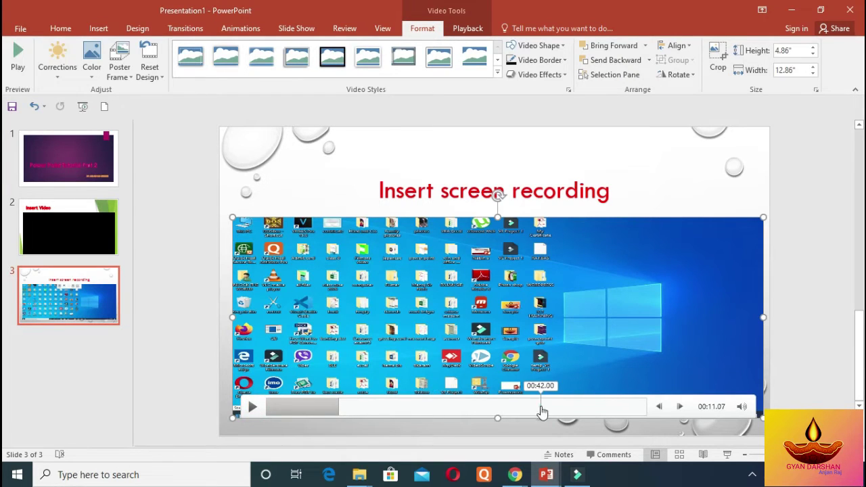
{"action": "left_click", "coordinate": [541, 408]}
{"action": "left_click", "coordinate": [596, 408]}
{"action": "left_click", "coordinate": [633, 408]}
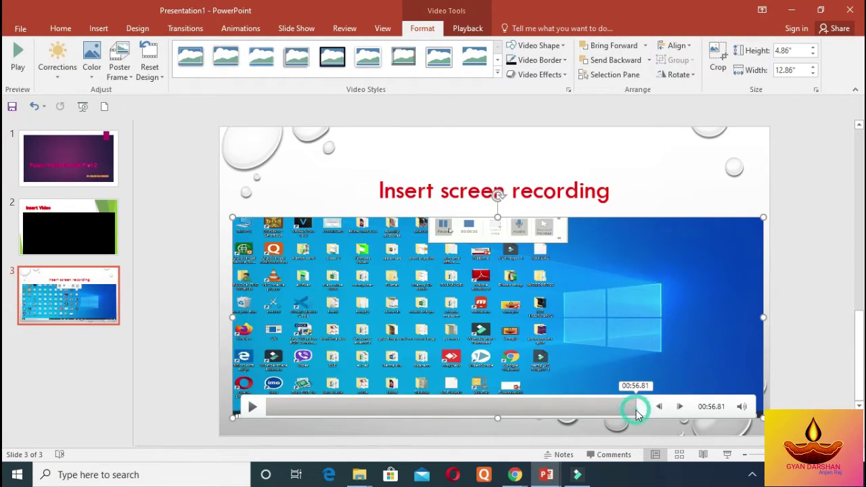
{"action": "left_click", "coordinate": [582, 408]}
{"action": "left_click", "coordinate": [541, 408]}
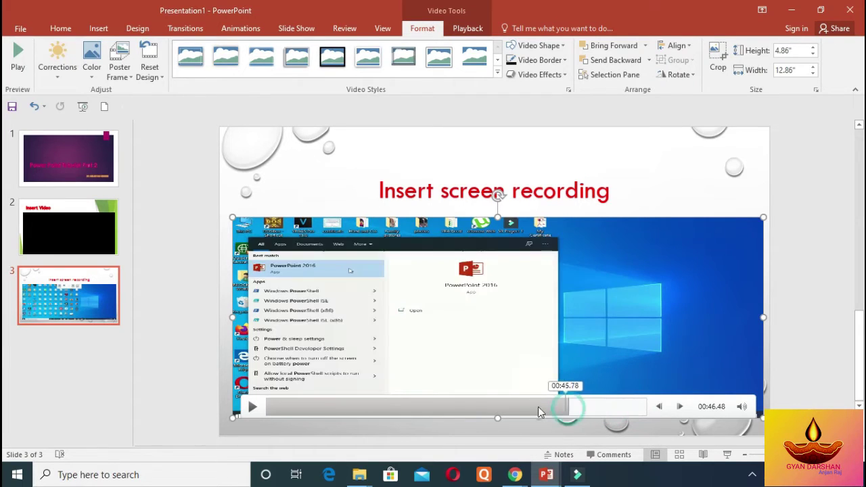
Trim the slide 3 screen recording to end at 00:52.219 and set it to play full screen
{"action": "left_click", "coordinate": [466, 38]}
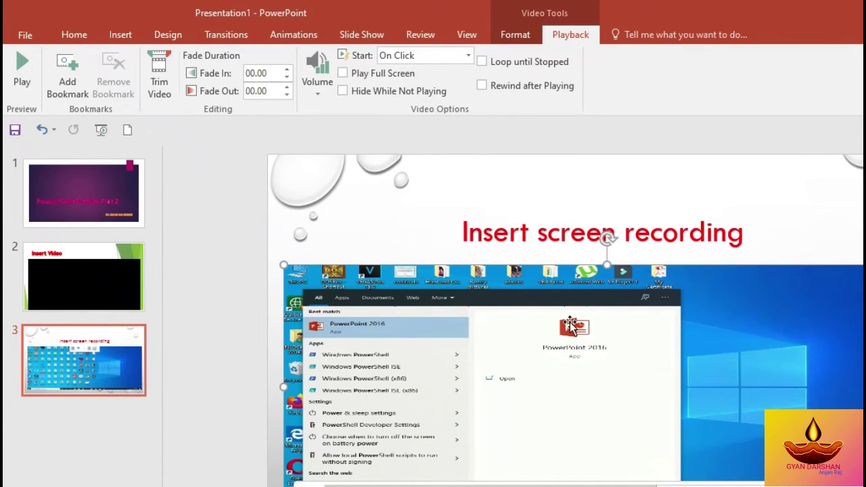
{"action": "left_click", "coordinate": [160, 78]}
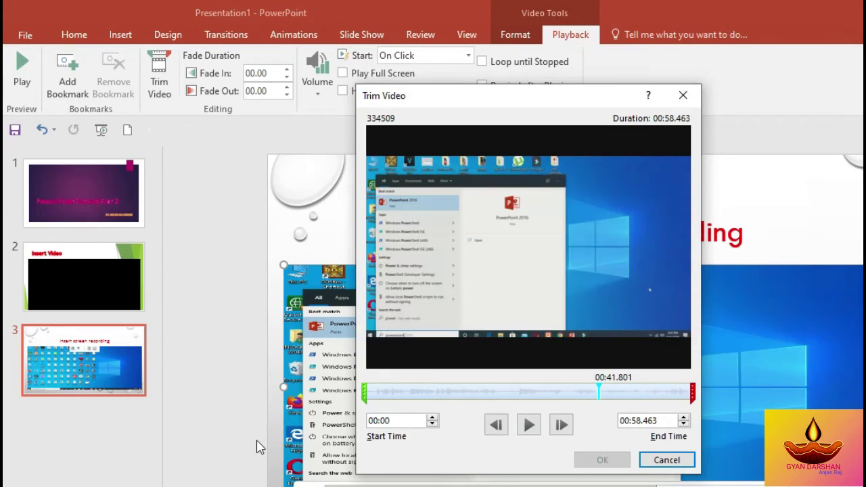
{"action": "mouse_move", "coordinate": [364, 392]}
{"action": "left_mouse_down"}
{"action": "mouse_move", "coordinate": [386, 391]}
{"action": "mouse_move", "coordinate": [364, 393]}
{"action": "left_mouse_up"}
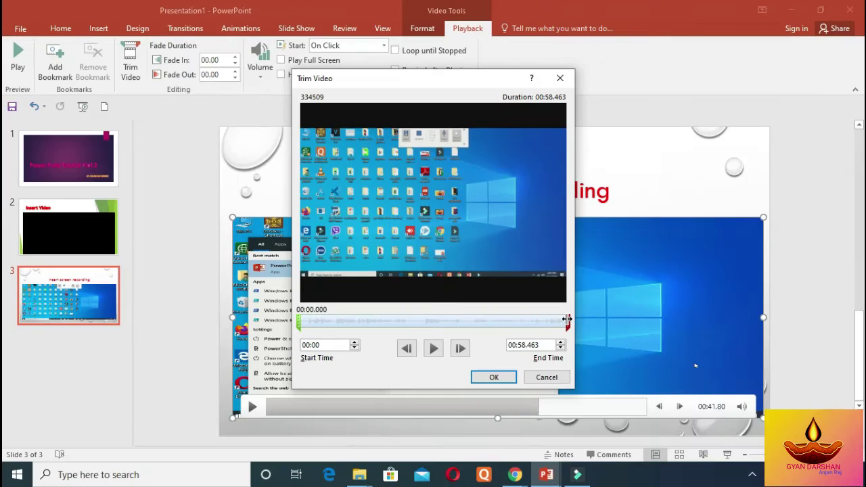
{"action": "left_click_drag", "start_coordinate": [693, 393], "coordinate": [671, 390]}
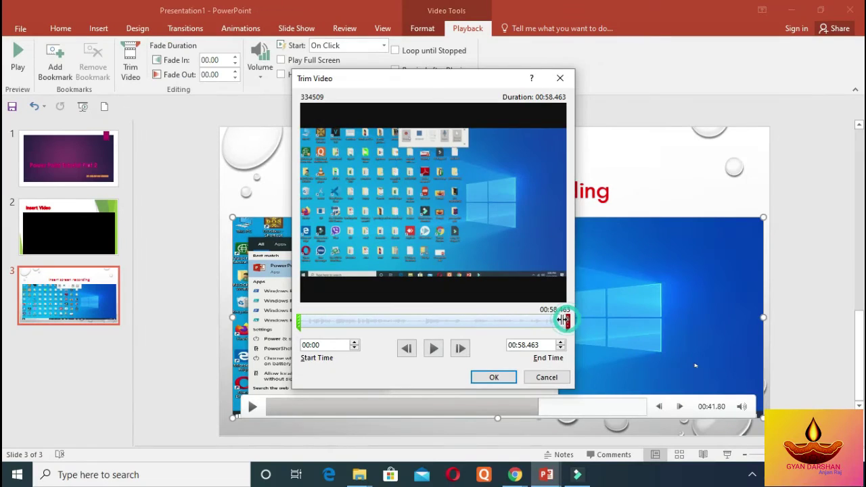
{"action": "left_click_drag", "start_coordinate": [550, 320], "coordinate": [538, 320]}
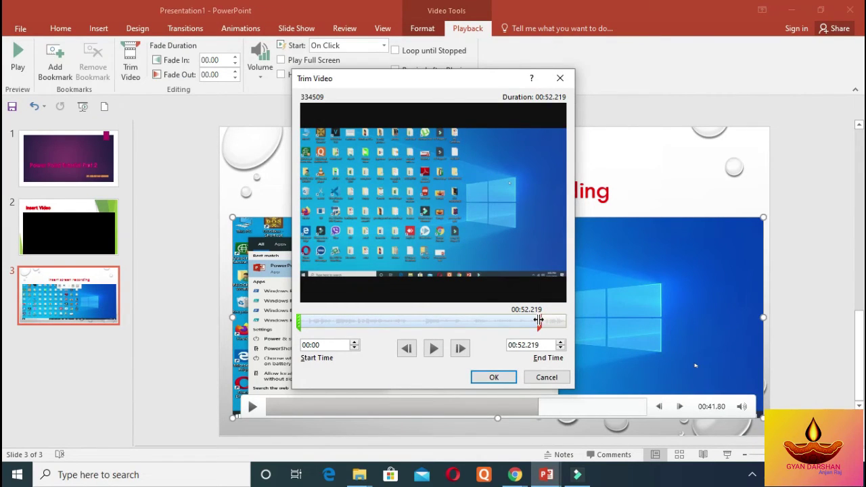
{"action": "left_click", "coordinate": [490, 377]}
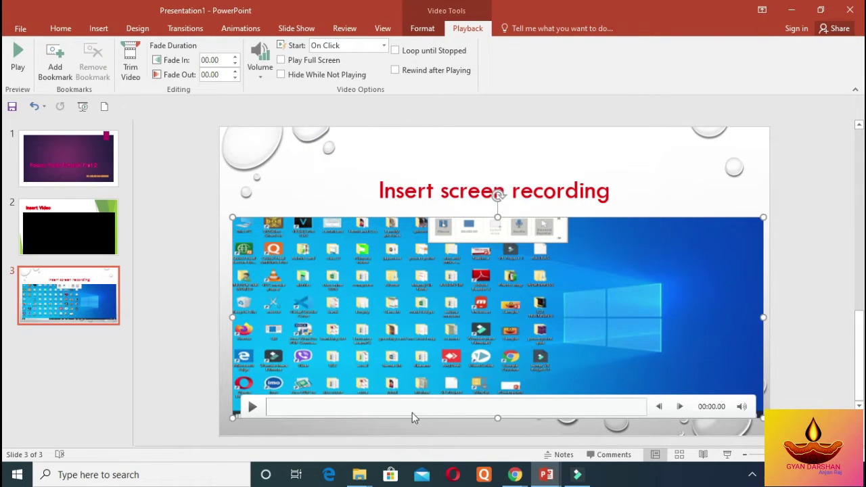
{"action": "left_click", "coordinate": [282, 67]}
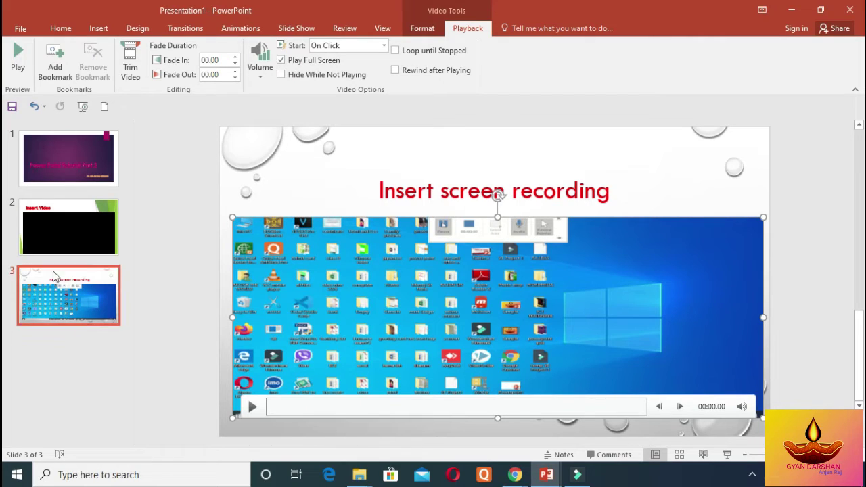
{"action": "left_click", "coordinate": [68, 32]}
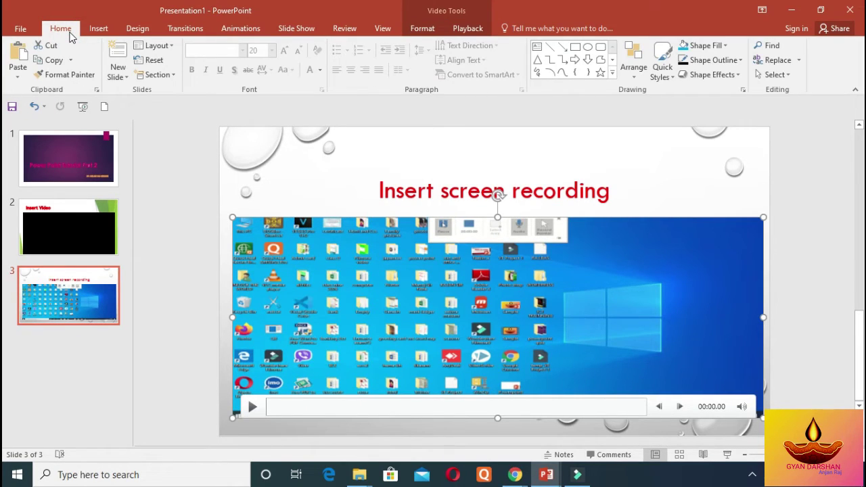
Add a new slide 4 and apply the teal theme to that slide only
{"action": "left_click", "coordinate": [126, 61]}
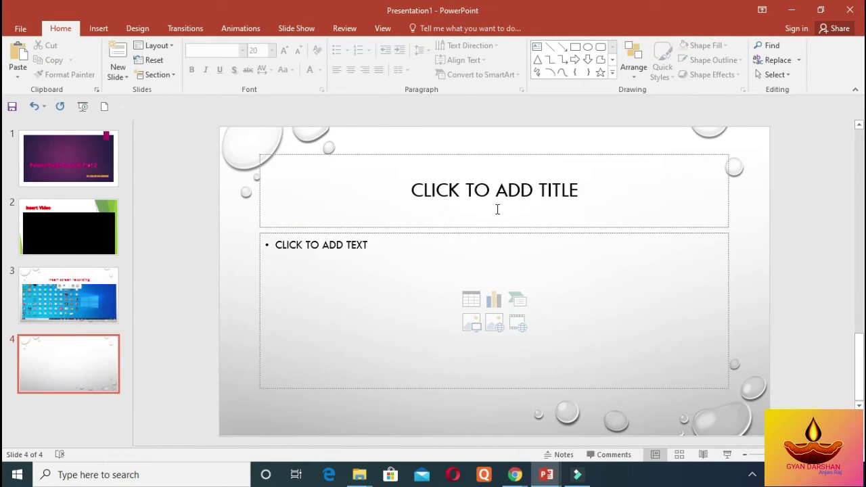
{"action": "left_click", "coordinate": [135, 28]}
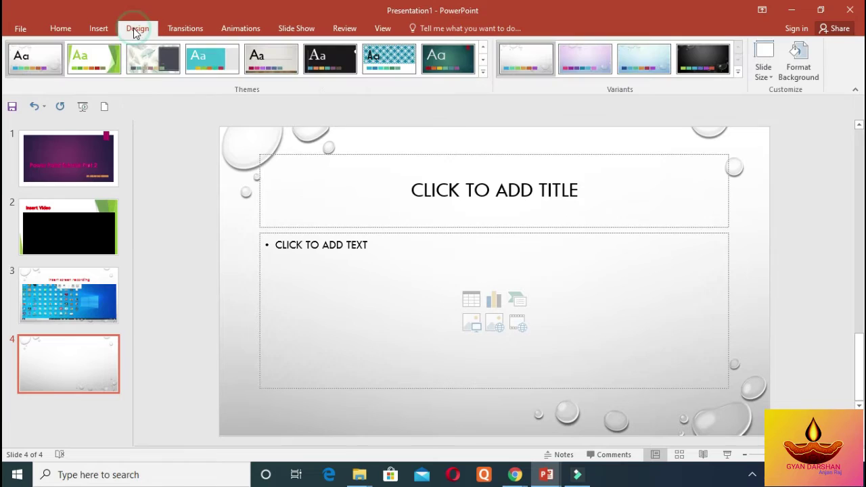
{"action": "right_click", "coordinate": [455, 64]}
{"action": "left_click", "coordinate": [499, 97]}
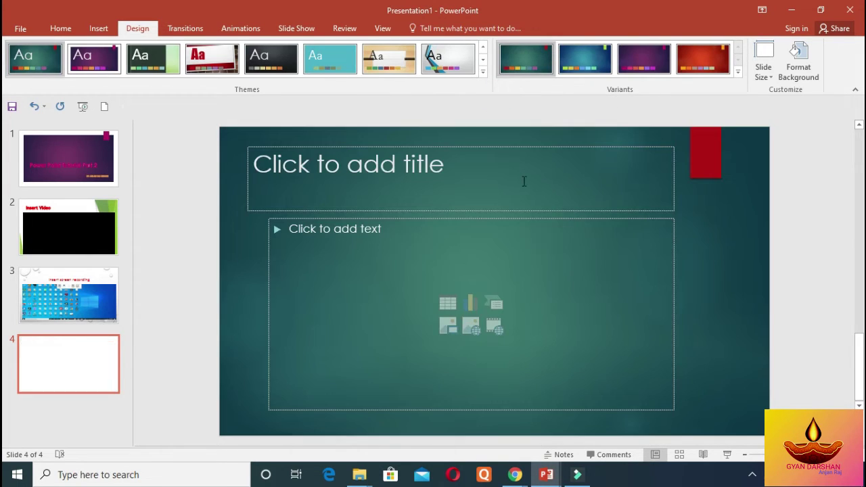
Title slide 4 'Sound Insert' and nudge the title box slightly right
{"action": "left_click", "coordinate": [518, 181]}
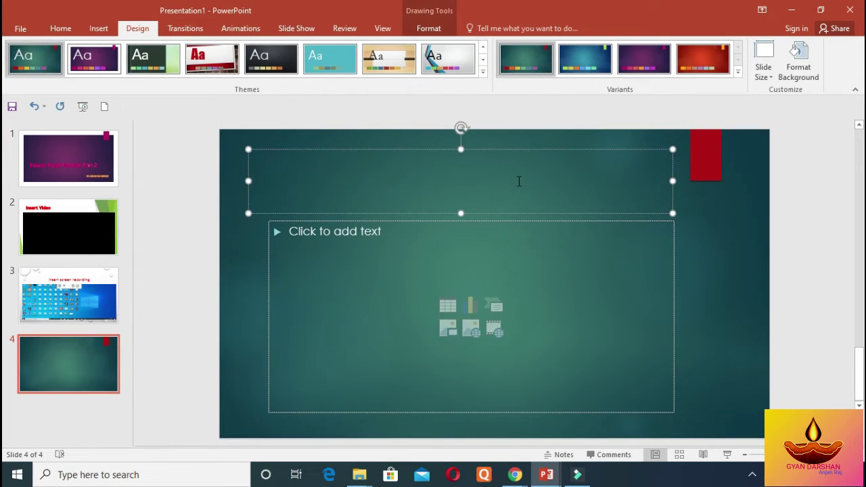
{"action": "type", "text": "Sound "}
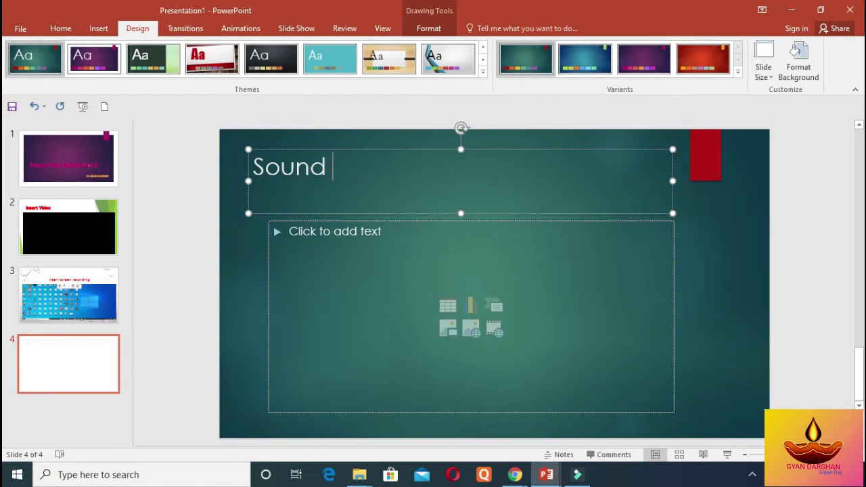
{"action": "type", "text": "Pl"}
{"action": "type", "text": "ay"}
{"action": "key", "text": "BackSpace"}
{"action": "key", "text": "BackSpace"}
{"action": "key", "text": "BackSpace"}
{"action": "key", "text": "BackSpace"}
{"action": "type", "text": "Inser"}
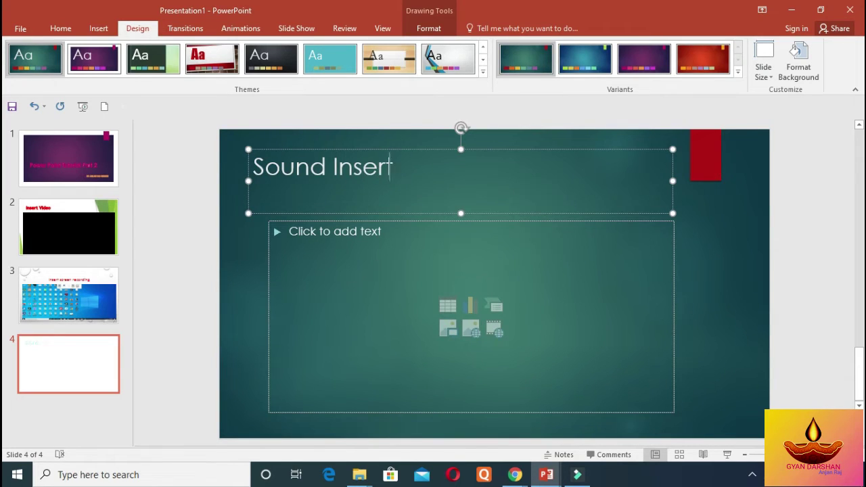
{"action": "type", "text": "t"}
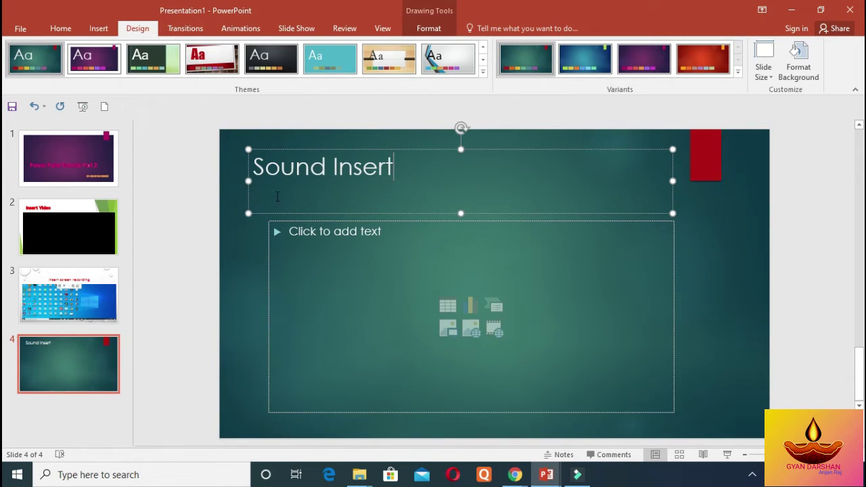
{"action": "left_click_drag", "start_coordinate": [248, 182], "coordinate": [277, 183]}
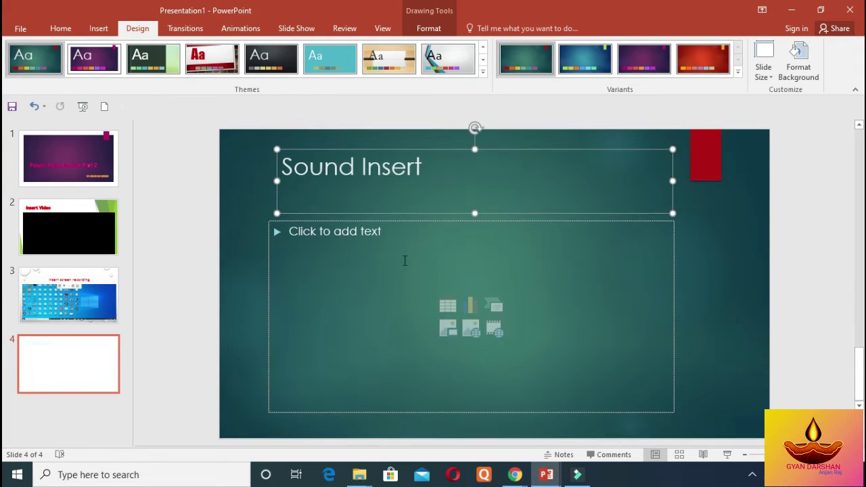
{"action": "left_click", "coordinate": [404, 259]}
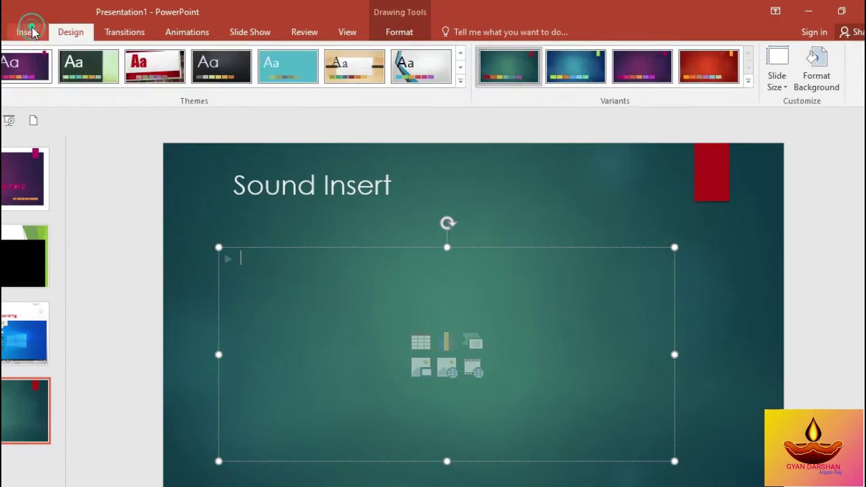
Insert the Hovering_Thoughts audio file from the computer onto slide 4
{"action": "left_click", "coordinate": [99, 29]}
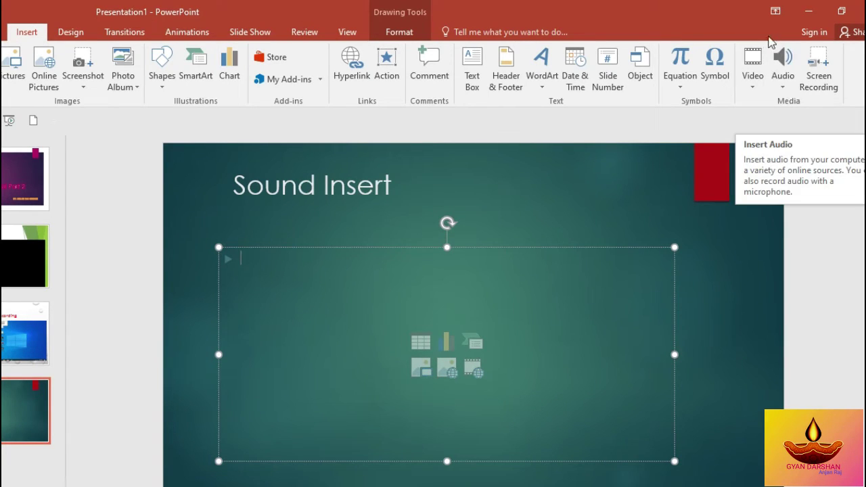
{"action": "left_click", "coordinate": [785, 87]}
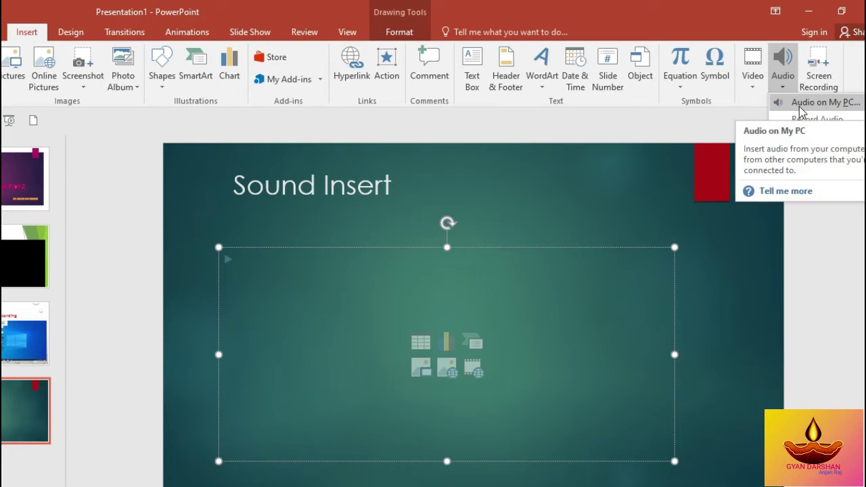
{"action": "left_click", "coordinate": [800, 108]}
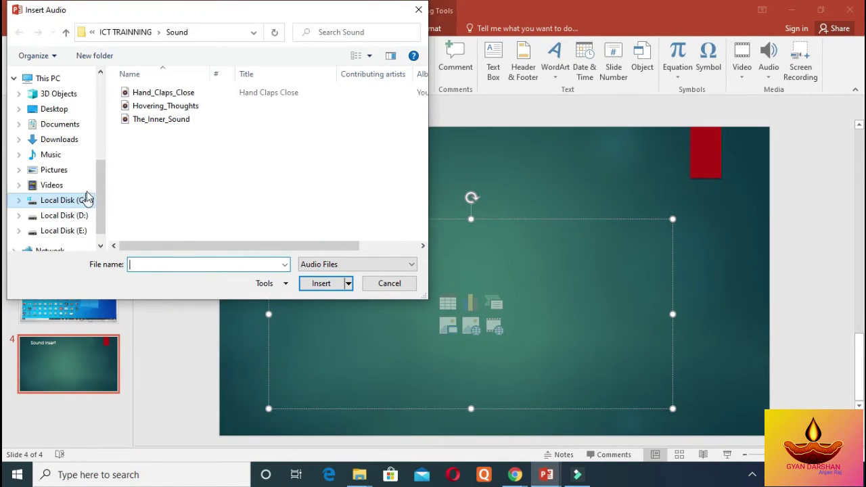
{"action": "left_click", "coordinate": [96, 174]}
{"action": "left_click_drag", "start_coordinate": [96, 175], "coordinate": [97, 234]}
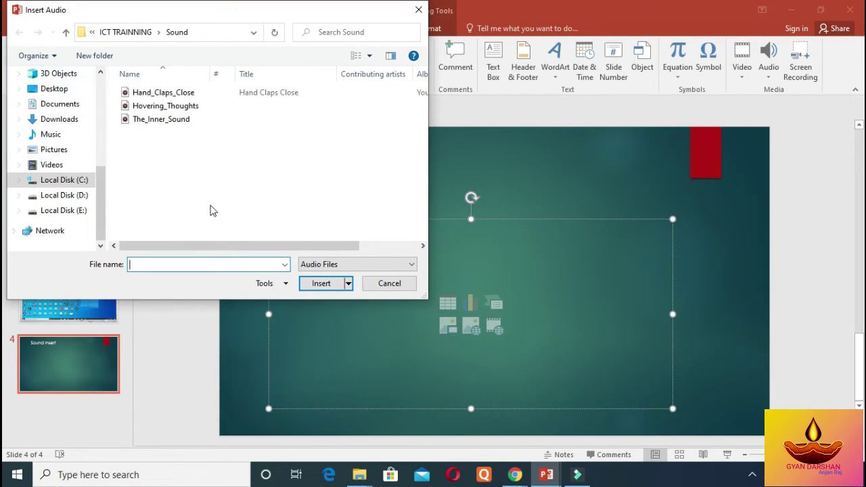
{"action": "left_click", "coordinate": [191, 111]}
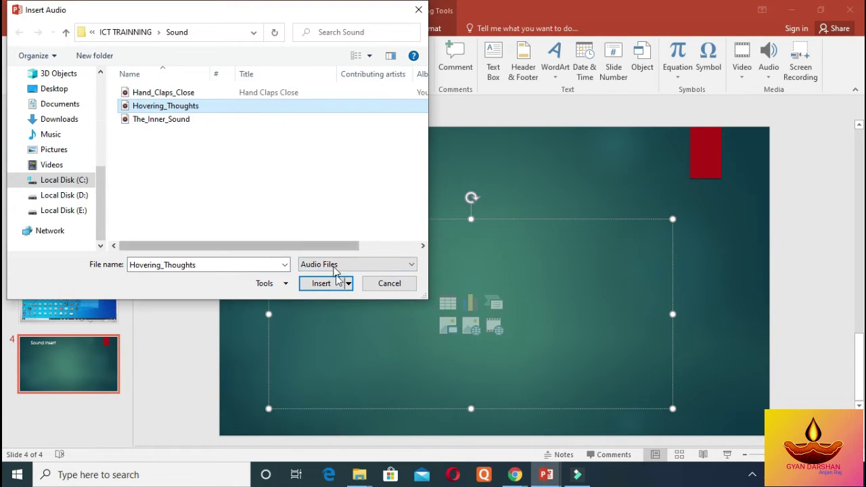
{"action": "left_click", "coordinate": [322, 286]}
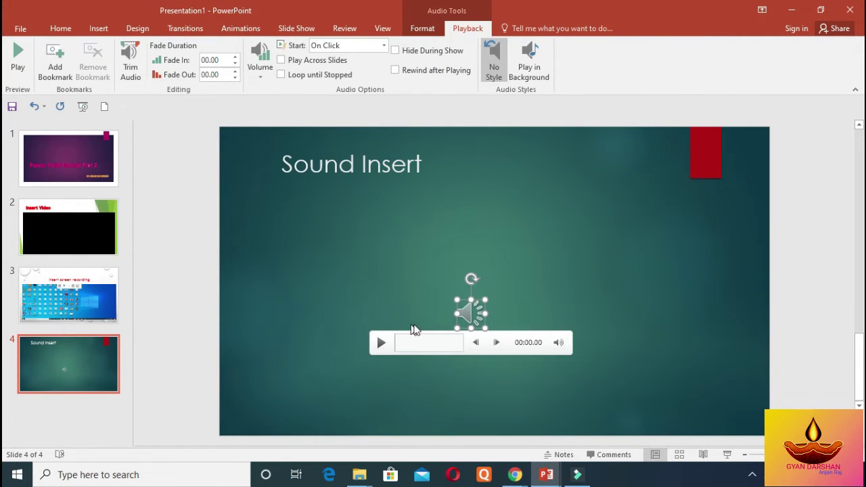
{"action": "mouse_move", "coordinate": [474, 313]}
{"action": "left_mouse_down"}
{"action": "mouse_move", "coordinate": [628, 194]}
{"action": "mouse_move", "coordinate": [460, 169]}
{"action": "left_mouse_up"}
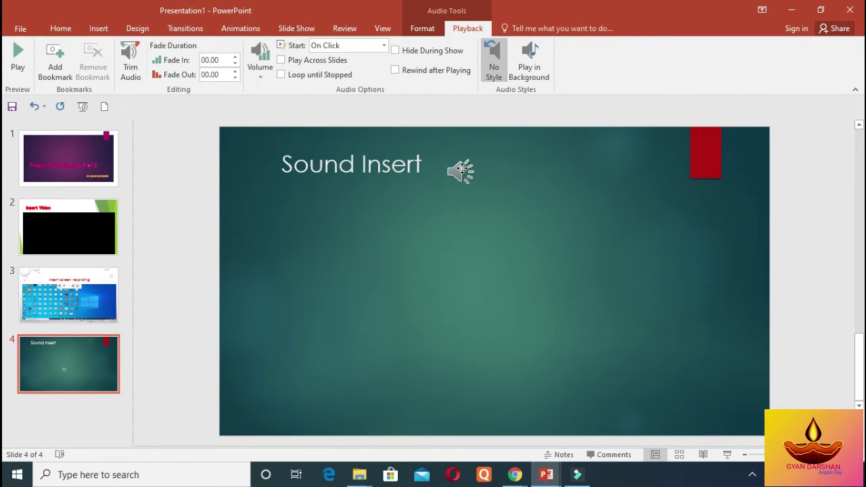
Preview the Hovering_Thoughts clip, then set it to Play in Background
{"action": "left_click", "coordinate": [338, 267]}
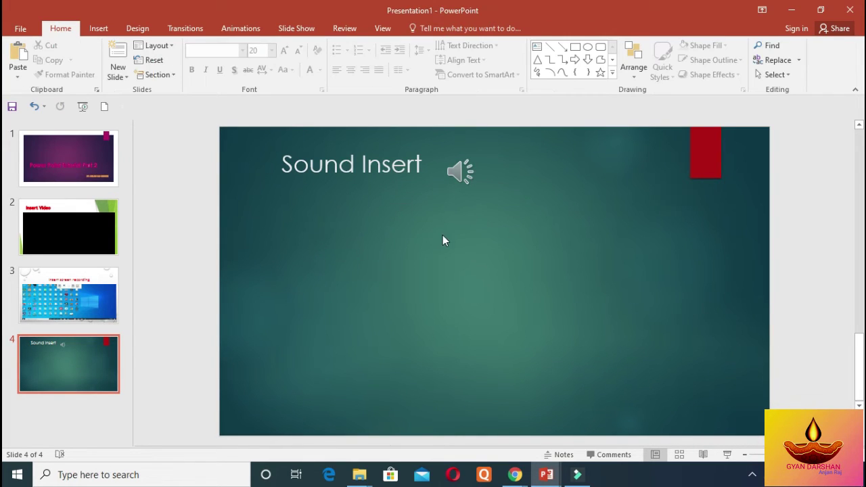
{"action": "left_click", "coordinate": [462, 170]}
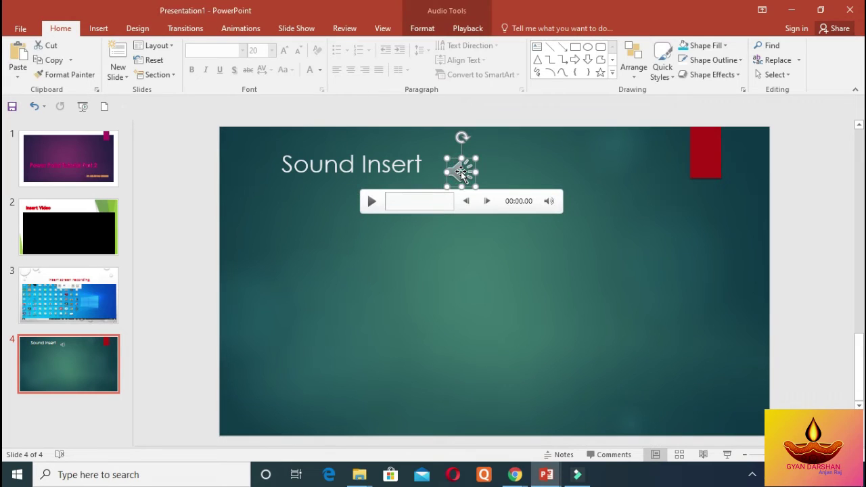
{"action": "left_click", "coordinate": [459, 31]}
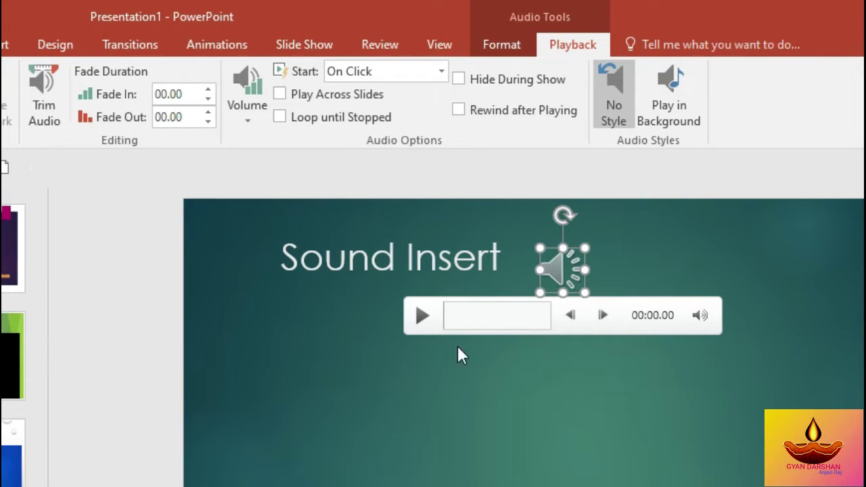
{"action": "left_click", "coordinate": [415, 325]}
{"action": "left_click", "coordinate": [420, 322]}
{"action": "left_click", "coordinate": [669, 107]}
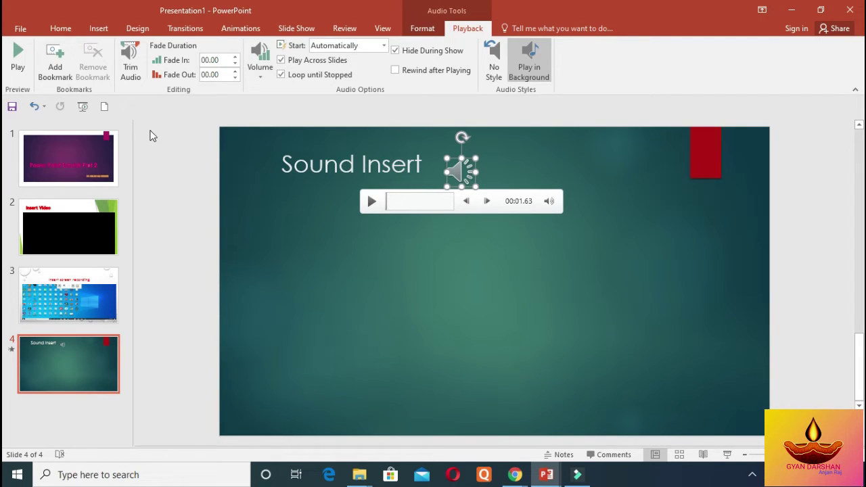
{"action": "left_click", "coordinate": [60, 29]}
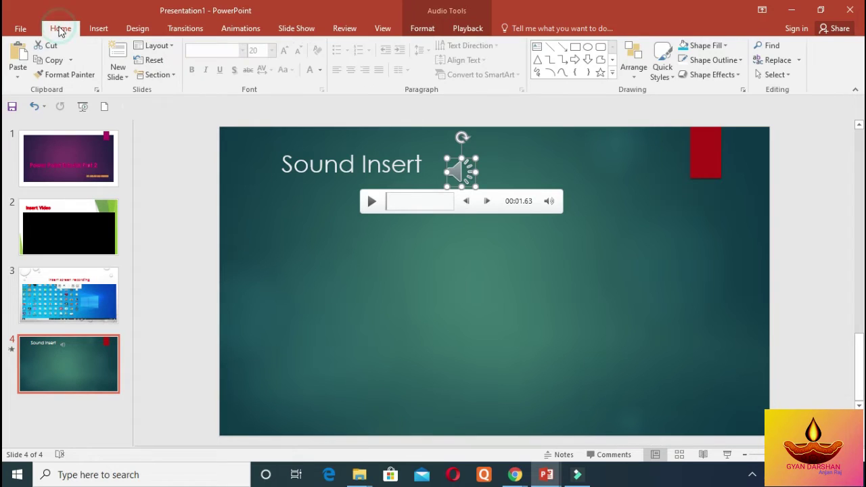
Add a new slide 5 and apply the red-banner theme to that slide only
{"action": "left_click", "coordinate": [120, 50]}
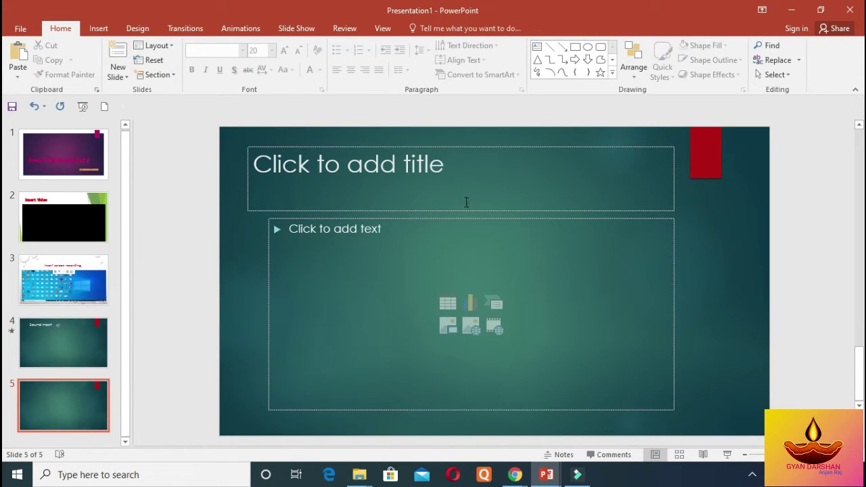
{"action": "left_click", "coordinate": [138, 28]}
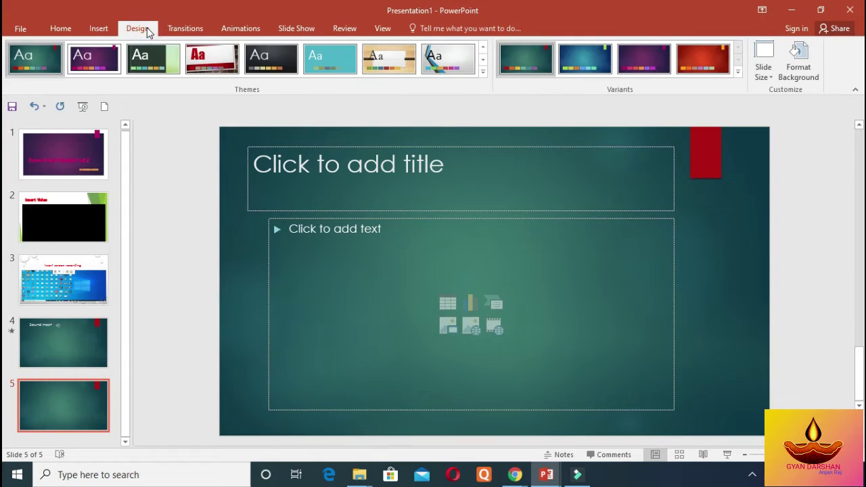
{"action": "right_click", "coordinate": [213, 62]}
{"action": "left_click", "coordinate": [256, 96]}
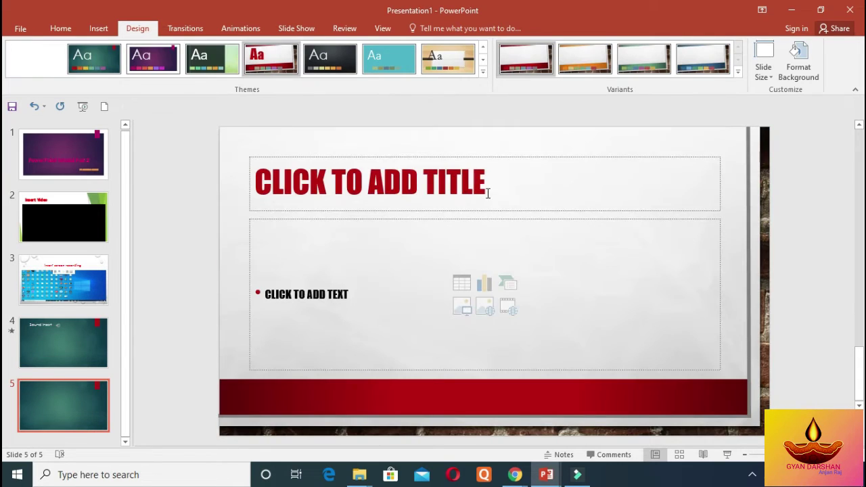
Title slide 5 'HYPER LINK'
{"action": "left_click", "coordinate": [509, 188]}
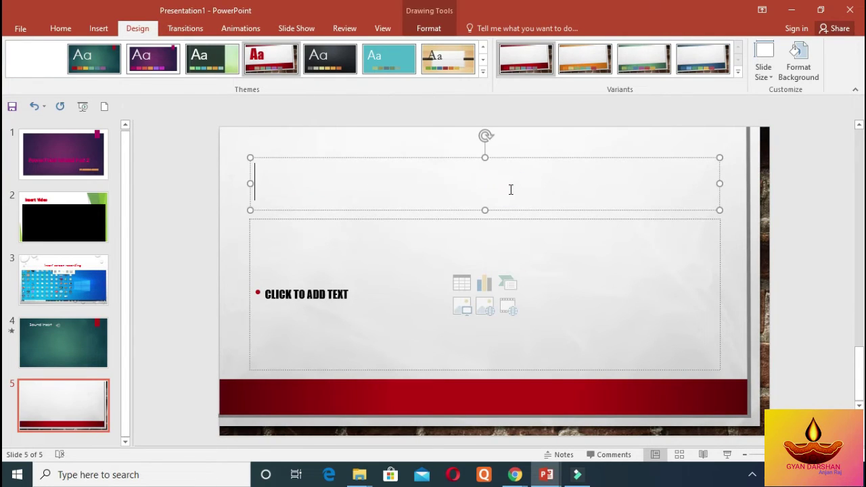
{"action": "type", "text": "HYPER"}
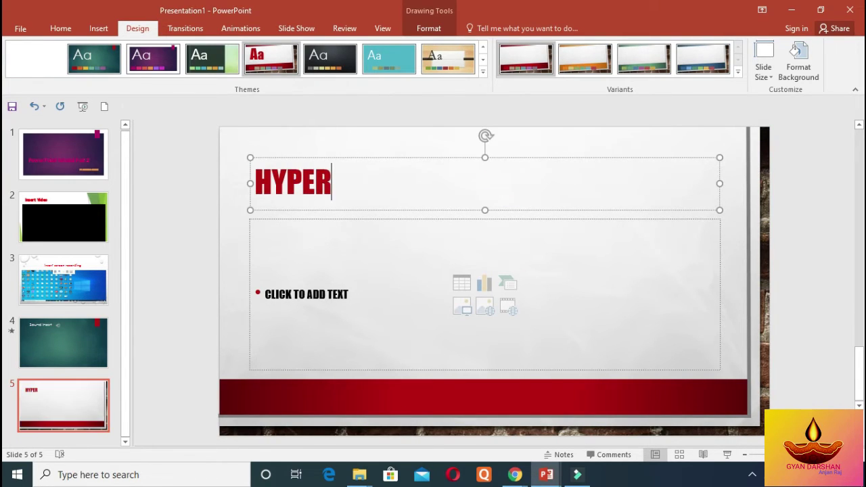
{"action": "type", "text": " LINK"}
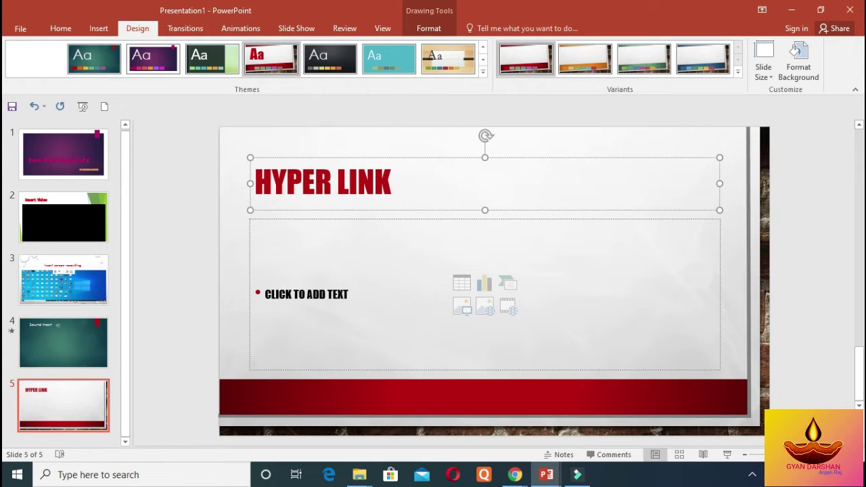
{"action": "left_click", "coordinate": [423, 256]}
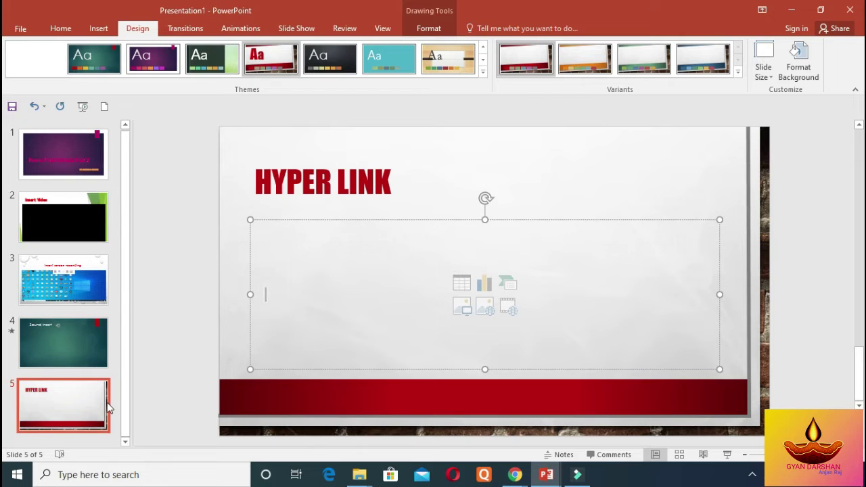
{"action": "left_click", "coordinate": [81, 337]}
{"action": "left_click", "coordinate": [78, 289]}
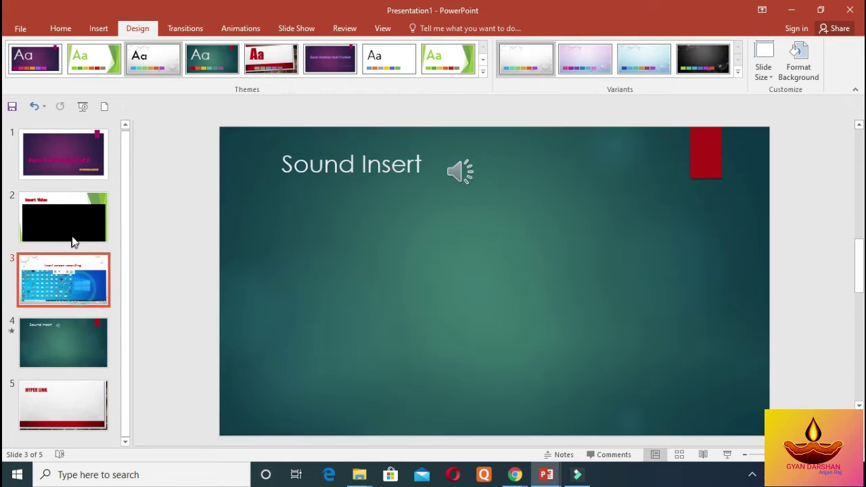
{"action": "left_click", "coordinate": [71, 234]}
{"action": "left_click", "coordinate": [71, 159]}
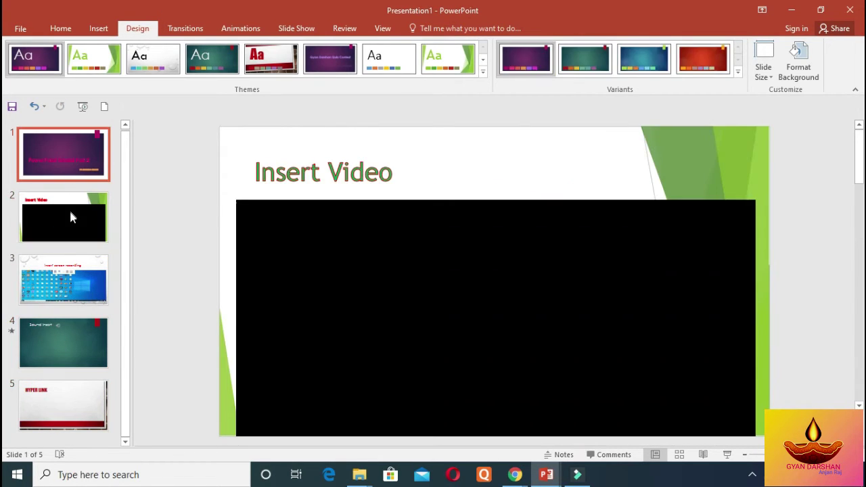
{"action": "left_click", "coordinate": [69, 209]}
{"action": "left_click", "coordinate": [74, 169]}
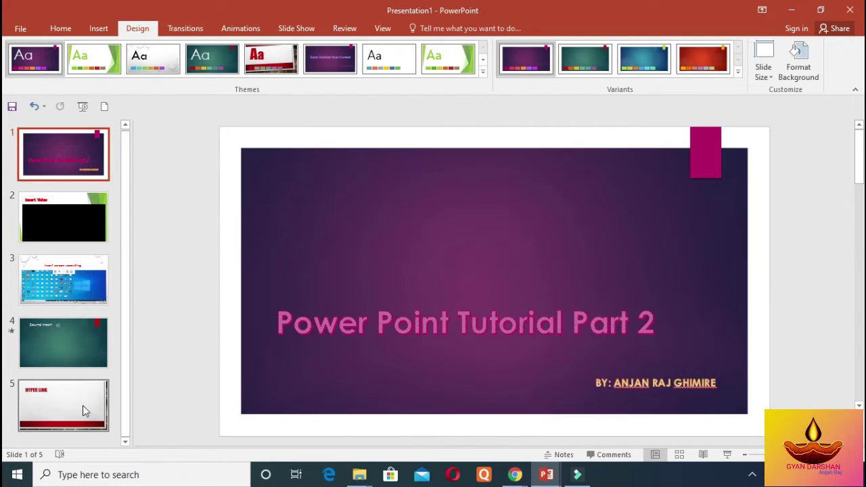
{"action": "left_click", "coordinate": [82, 405]}
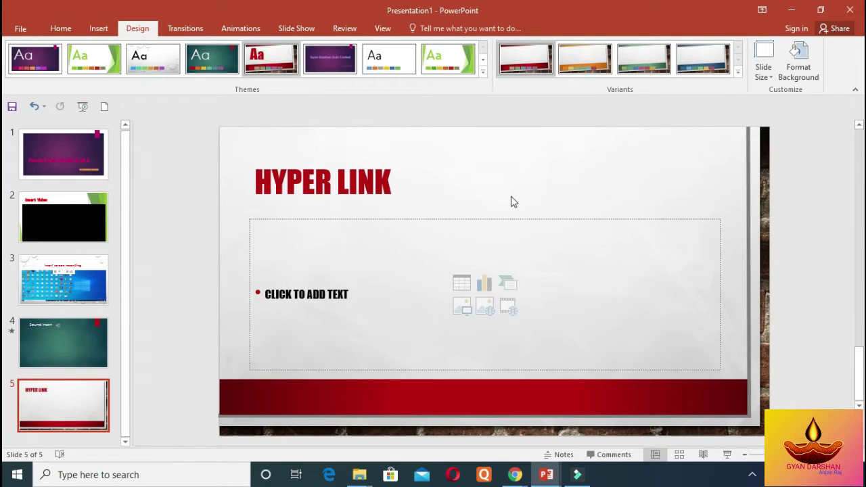
Raise the slide 5 body placeholder's bottom edge and pull its left and right edges outward
{"action": "left_click", "coordinate": [383, 188]}
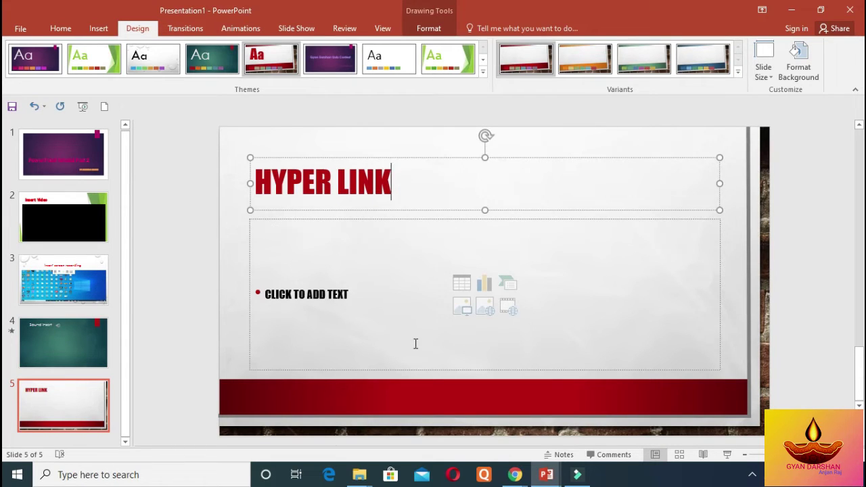
{"action": "left_click", "coordinate": [366, 302]}
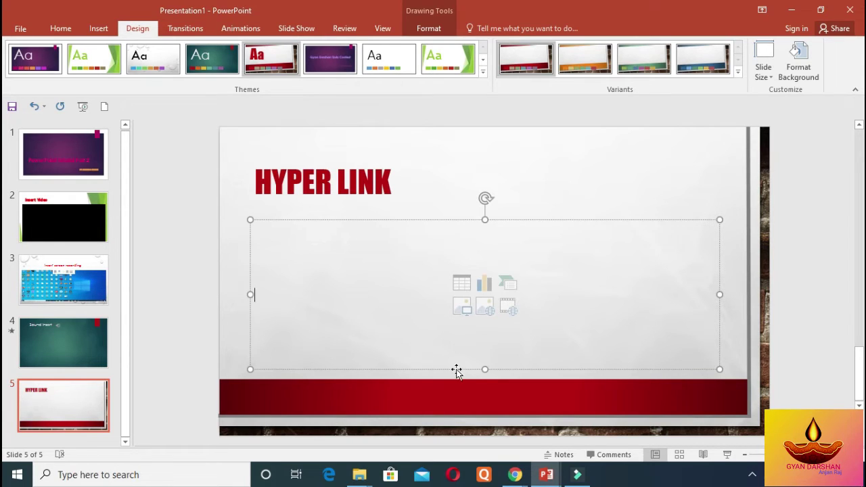
{"action": "left_click_drag", "start_coordinate": [484, 369], "coordinate": [482, 335]}
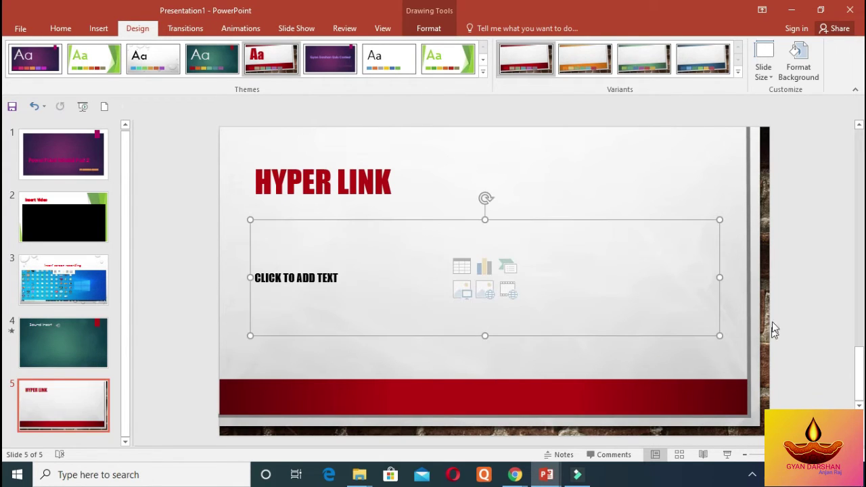
{"action": "mouse_move", "coordinate": [719, 276]}
{"action": "left_mouse_down"}
{"action": "mouse_move", "coordinate": [701, 274]}
{"action": "mouse_move", "coordinate": [734, 277]}
{"action": "left_mouse_up"}
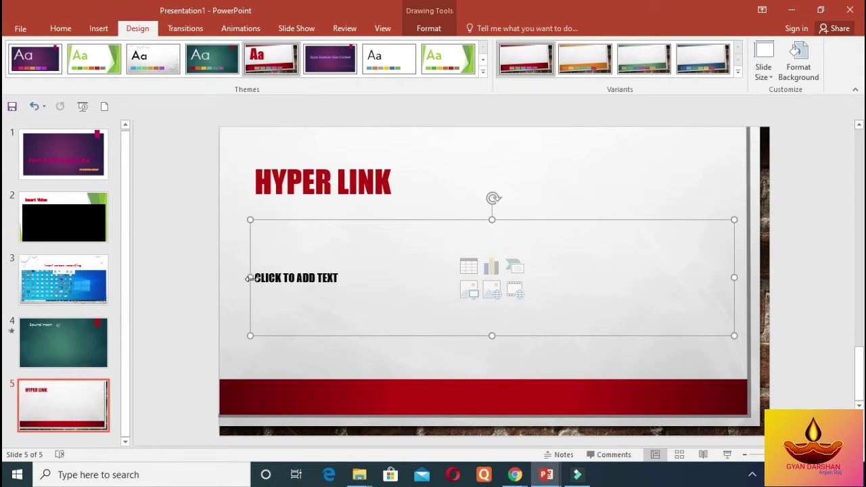
{"action": "left_click_drag", "start_coordinate": [248, 277], "coordinate": [239, 278]}
{"action": "left_click", "coordinate": [337, 284]}
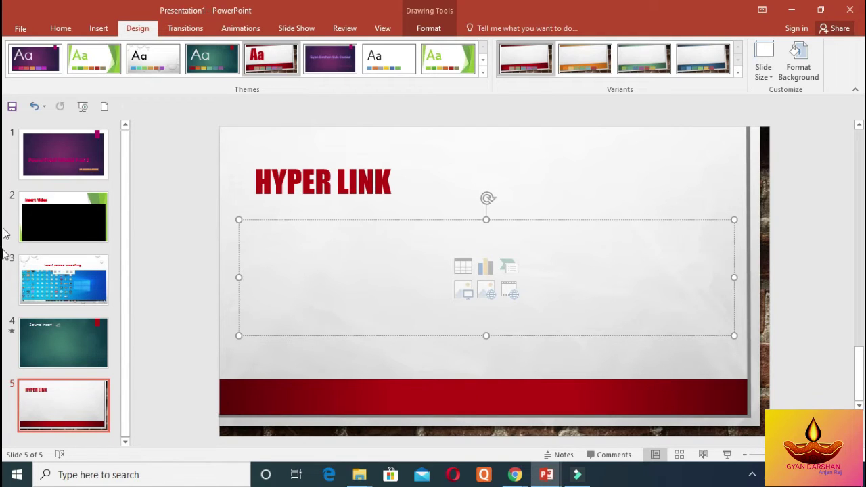
{"action": "left_click", "coordinate": [66, 159]}
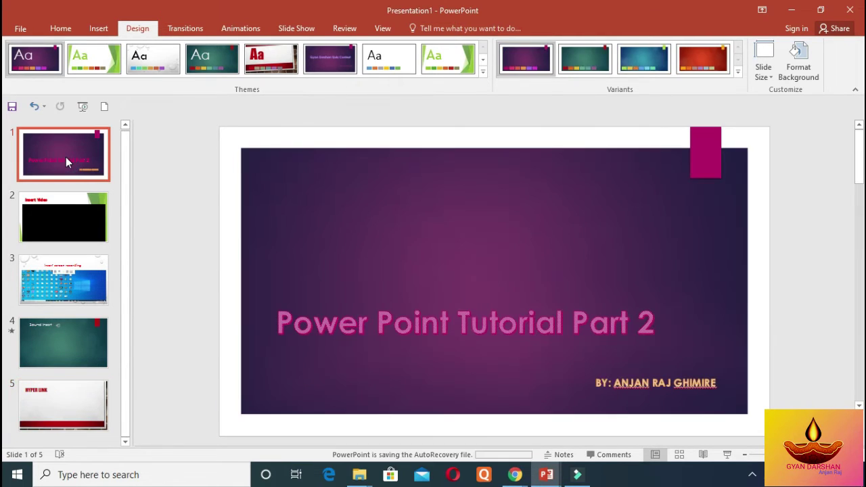
{"action": "left_click", "coordinate": [60, 237]}
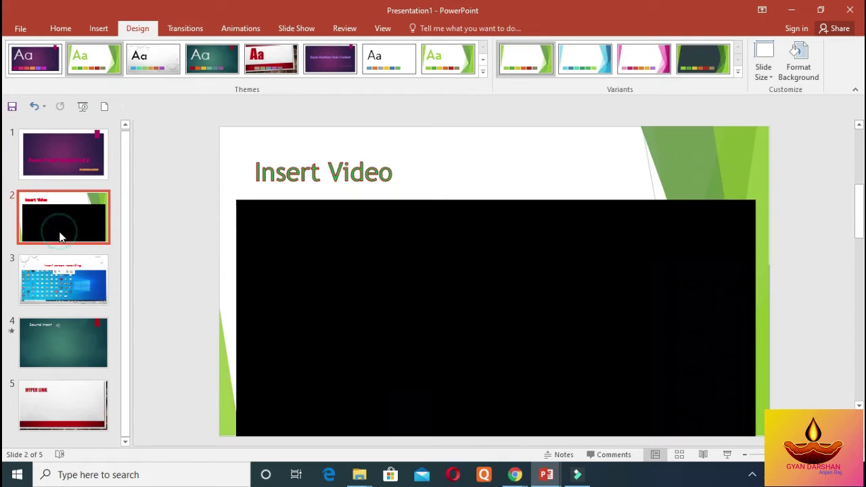
{"action": "left_click", "coordinate": [69, 297]}
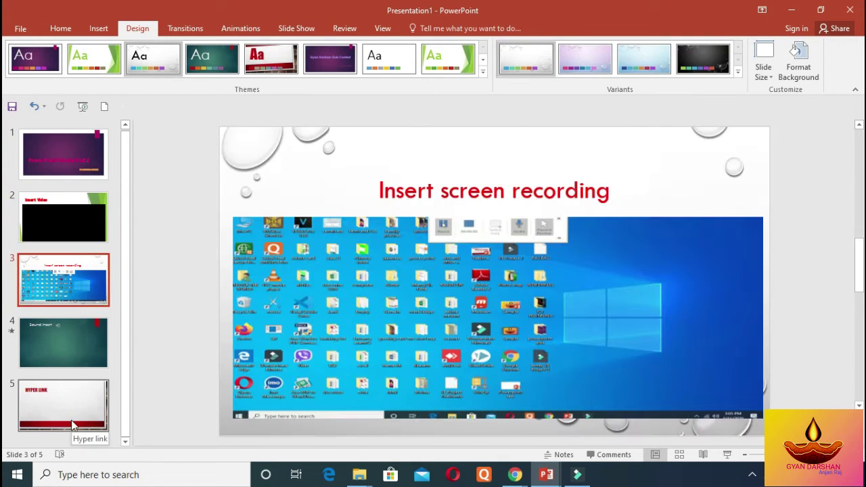
{"action": "left_click", "coordinate": [72, 409]}
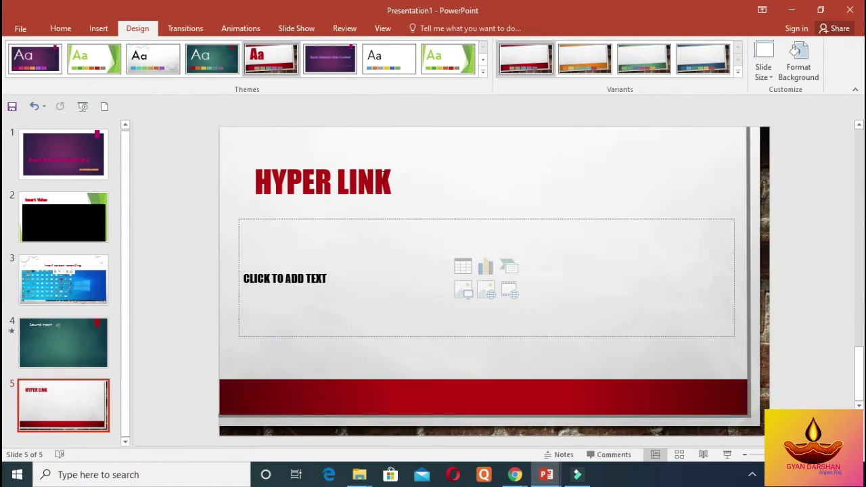
{"action": "left_click", "coordinate": [391, 188]}
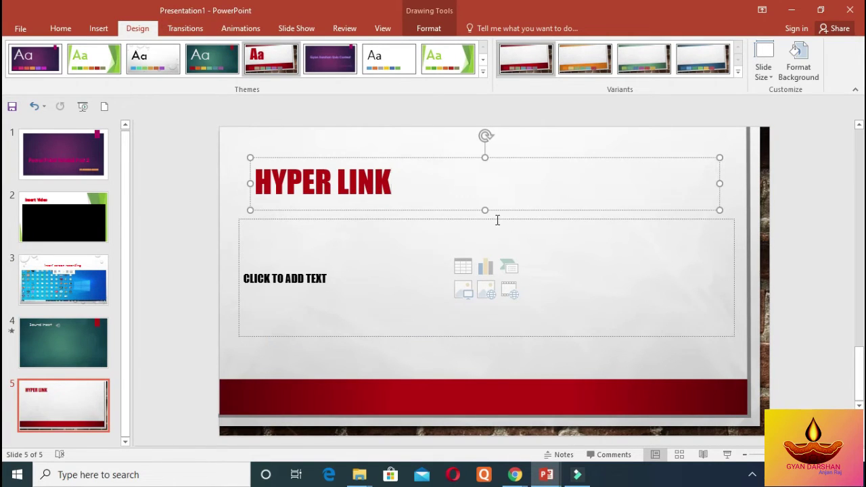
{"action": "left_click", "coordinate": [278, 220]}
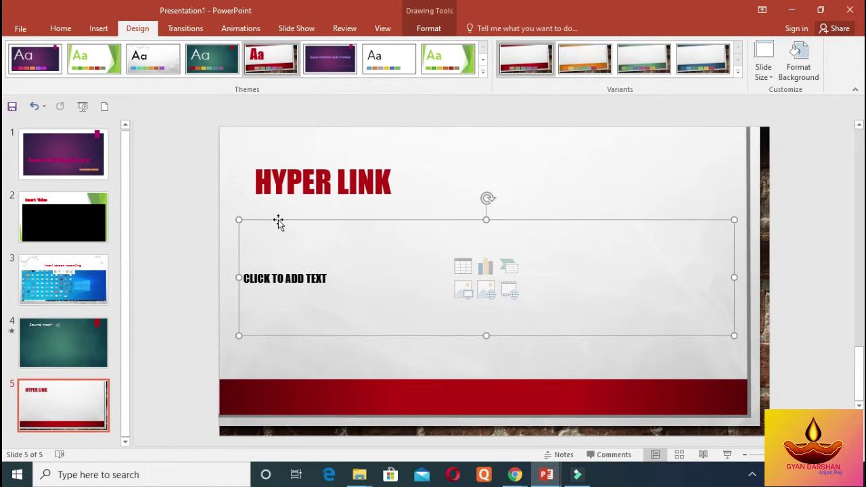
{"action": "left_click", "coordinate": [334, 281]}
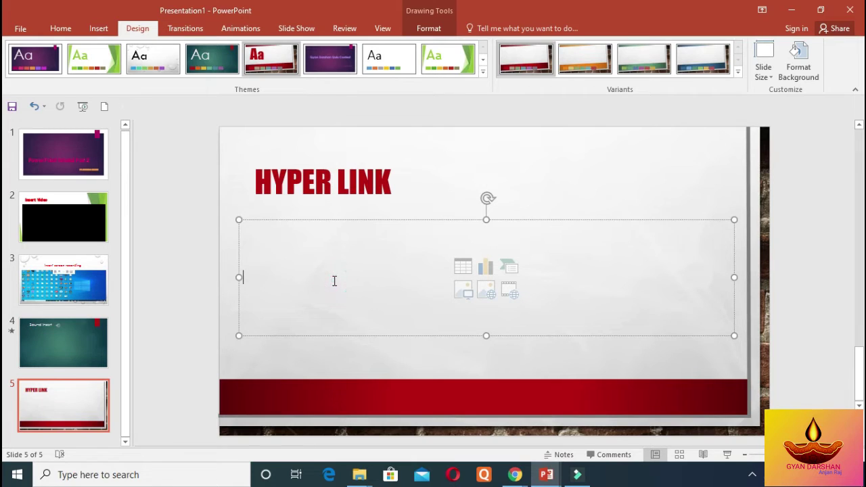
Draw a wide red rounded rectangle below the HYPER LINK title
{"action": "left_click", "coordinate": [98, 28]}
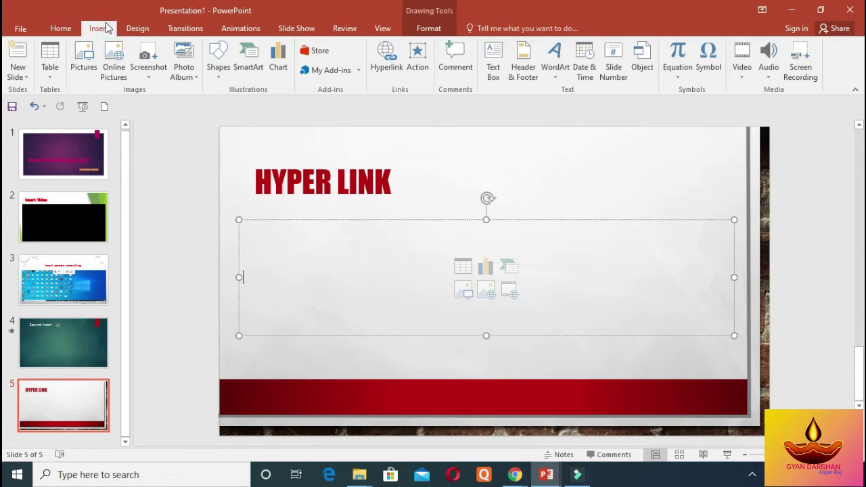
{"action": "left_click", "coordinate": [212, 81]}
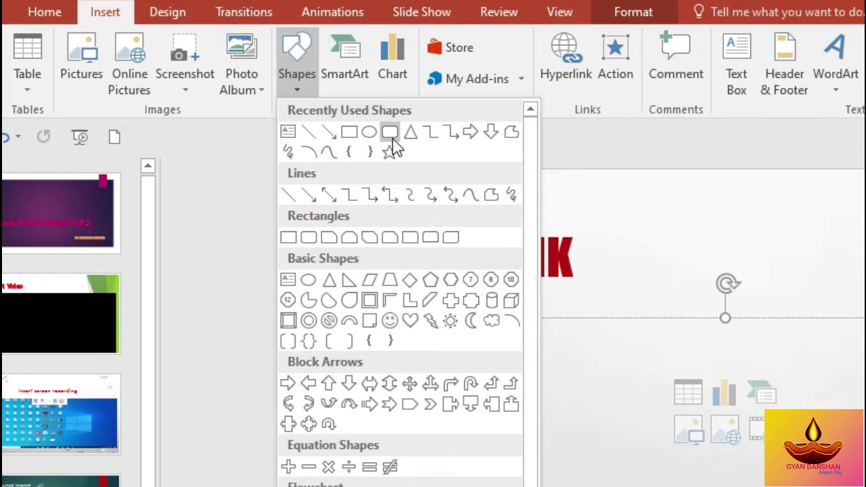
{"action": "left_click", "coordinate": [392, 142]}
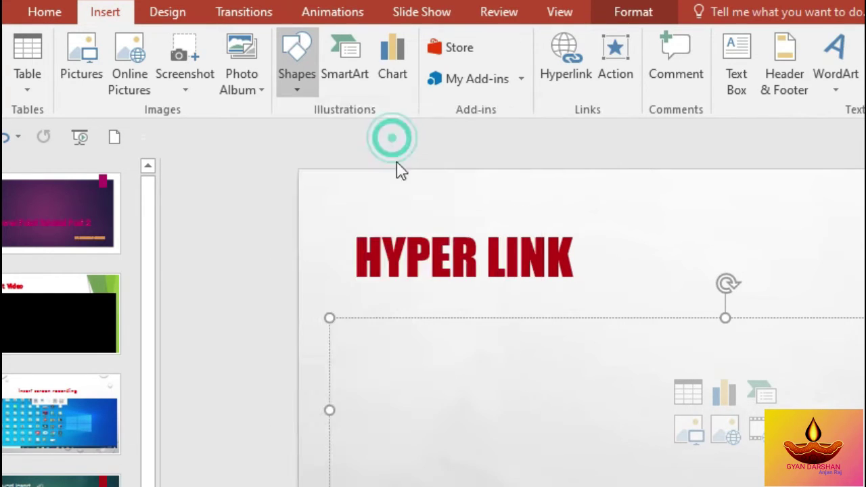
{"action": "left_click_drag", "start_coordinate": [273, 240], "coordinate": [560, 313]}
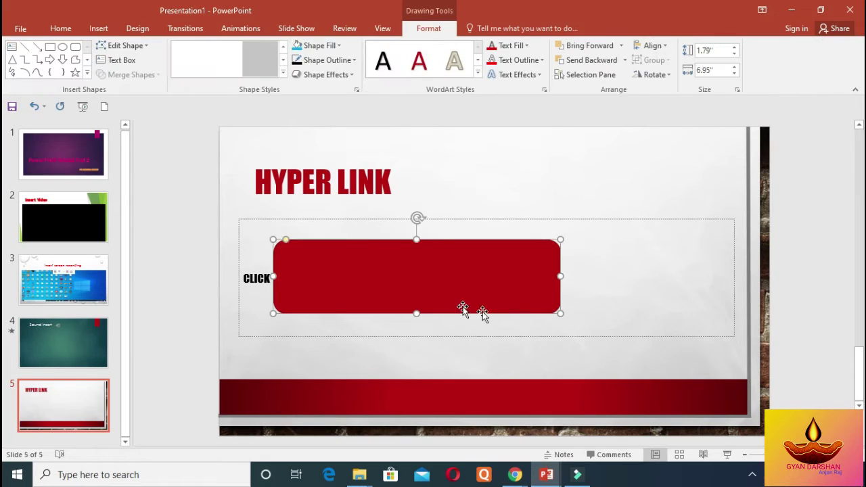
Delete the leftover placeholder text box and reselect the red rectangle
{"action": "left_click", "coordinate": [507, 218]}
{"action": "key", "text": "Delete"}
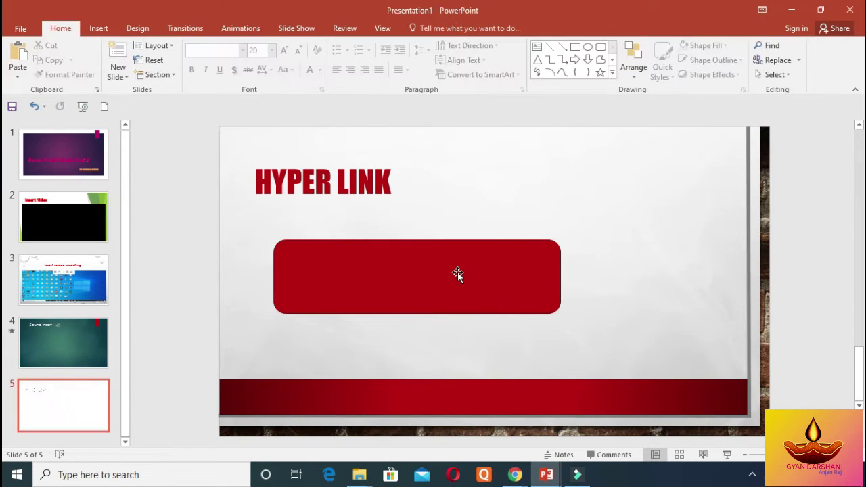
{"action": "left_click", "coordinate": [457, 272]}
{"action": "left_click", "coordinate": [458, 272]}
{"action": "right_click", "coordinate": [458, 272]}
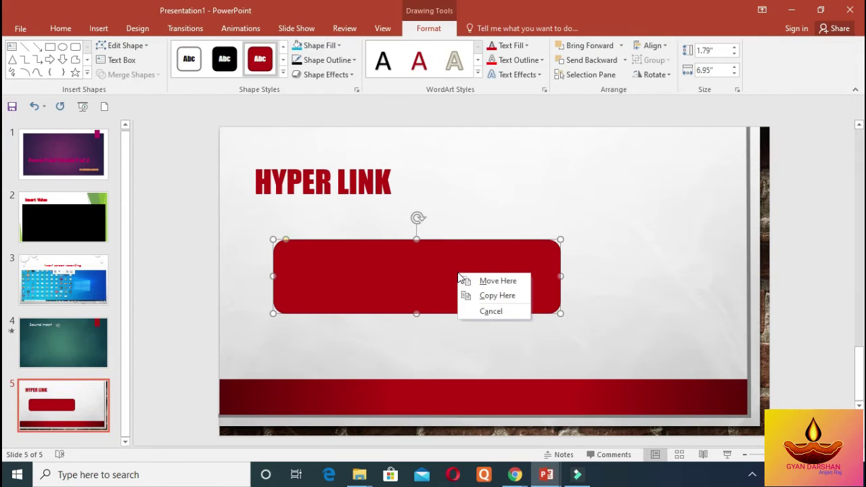
{"action": "key", "text": "Escape"}
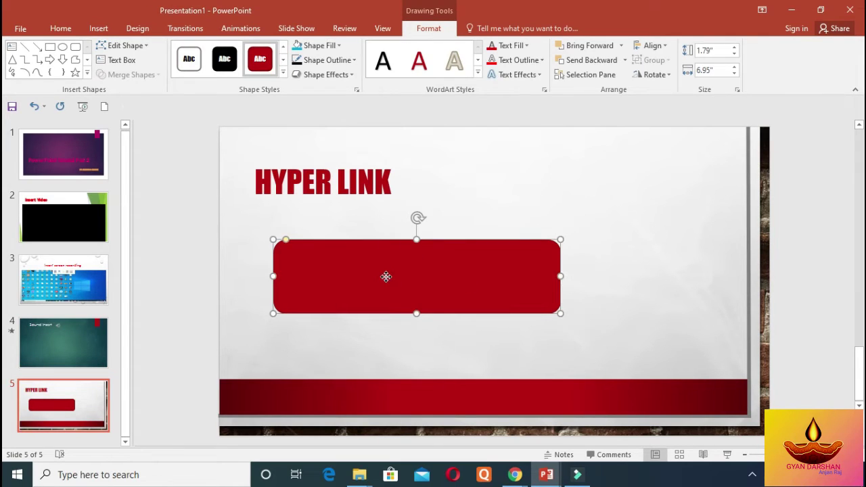
Label the rectangle 'Go to First Slide' in 30-point text
{"action": "right_click", "coordinate": [386, 277]}
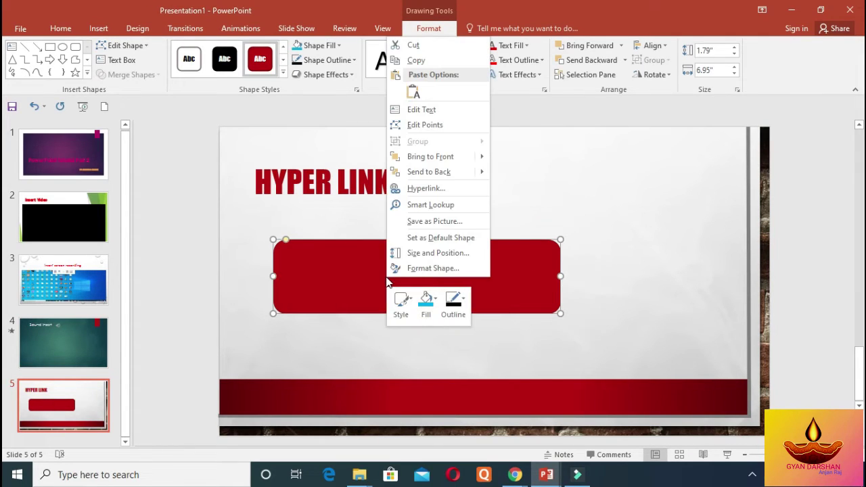
{"action": "left_click", "coordinate": [426, 111]}
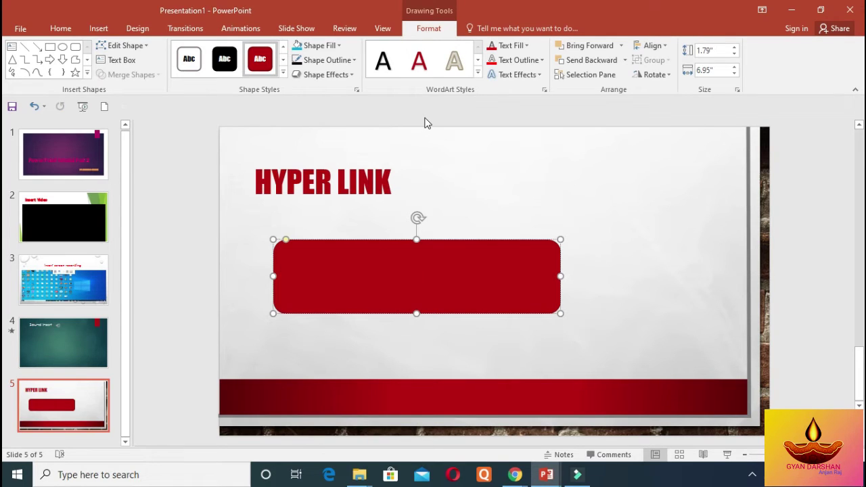
{"action": "type", "text": "Go"}
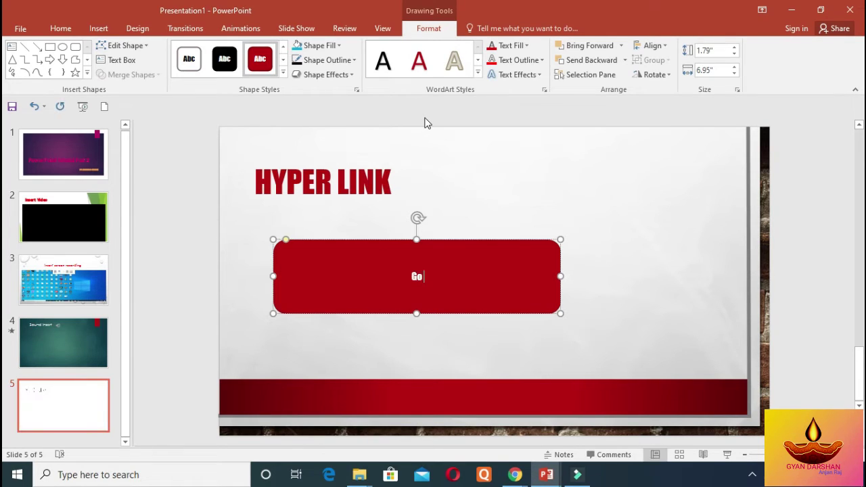
{"action": "type", "text": " to"}
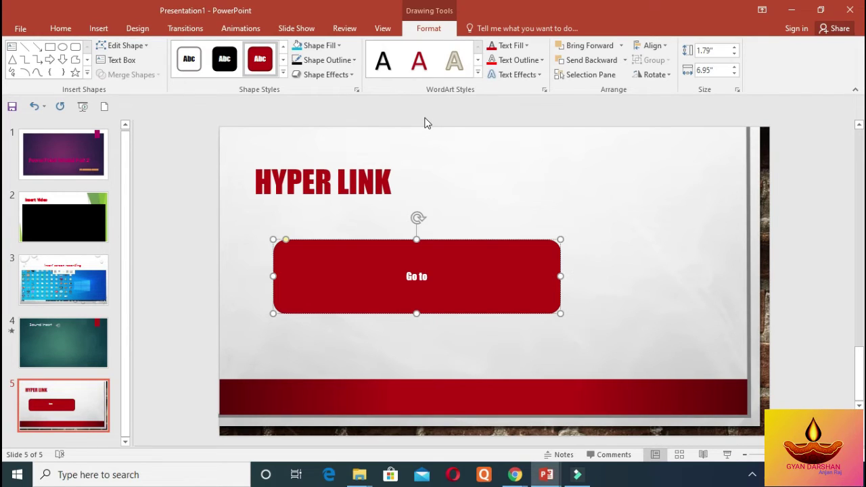
{"action": "type", "text": " Fir"}
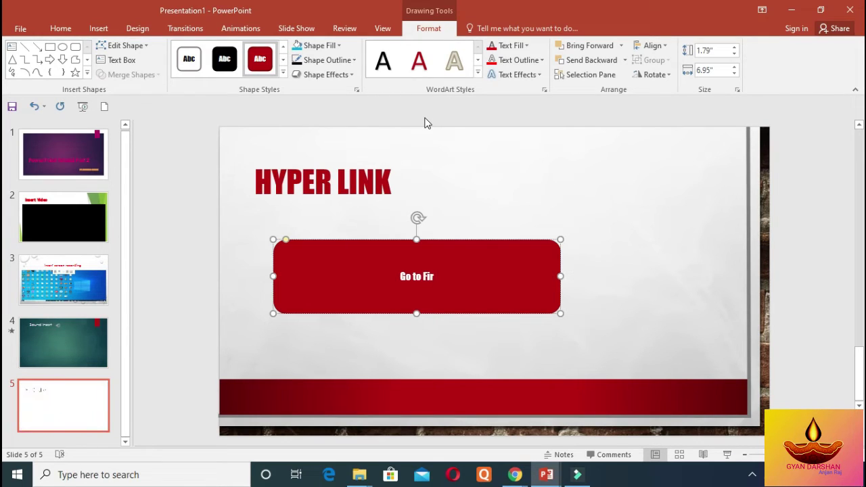
{"action": "type", "text": "st"}
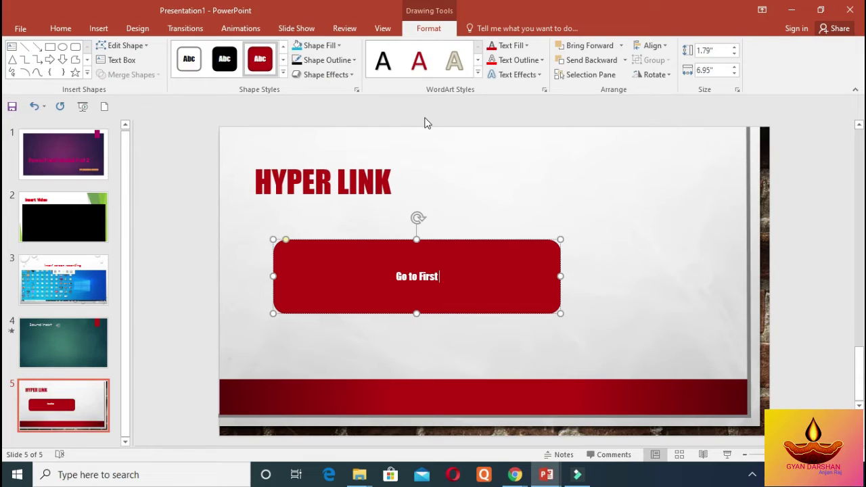
{"action": "type", "text": " Slide"}
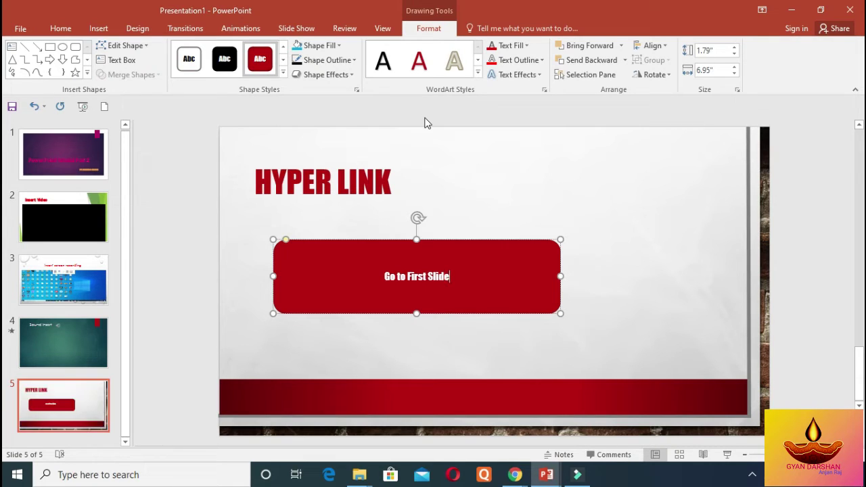
{"action": "left_click_drag", "start_coordinate": [450, 276], "coordinate": [384, 276]}
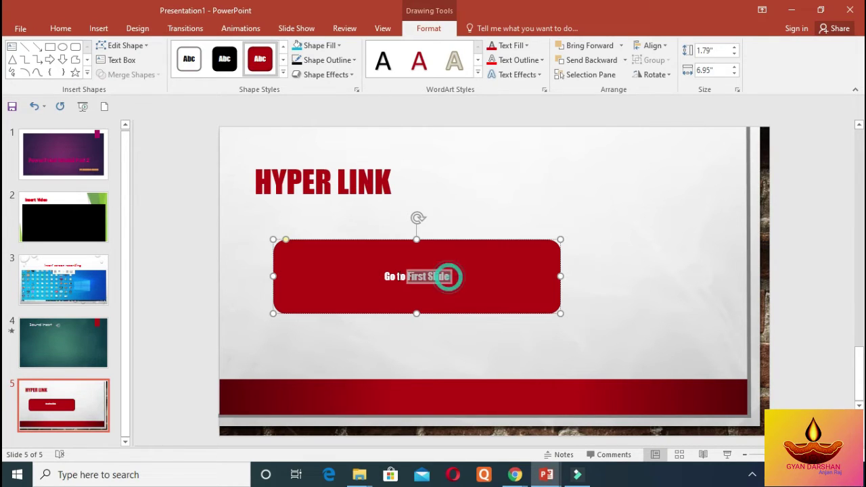
{"action": "left_click", "coordinate": [62, 28]}
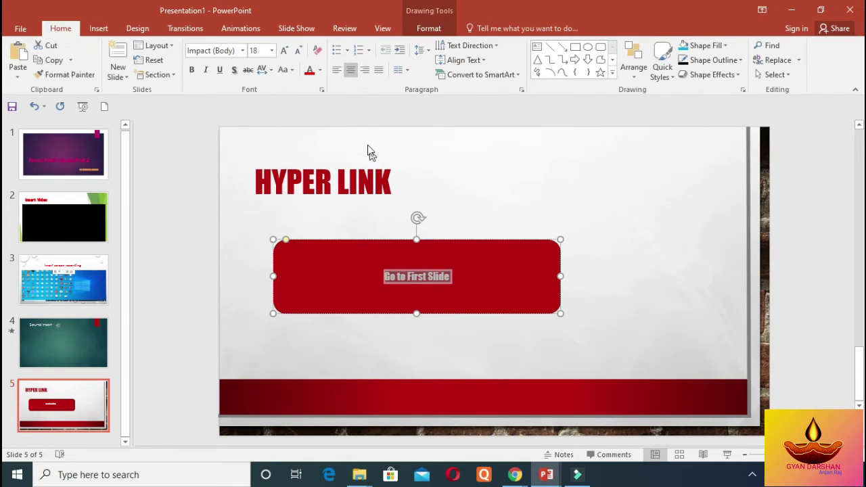
{"action": "left_click", "coordinate": [254, 51]}
{"action": "key", "text": "Return"}
Lower the button's top edge and narrow it to fit its text
{"action": "left_click", "coordinate": [635, 285]}
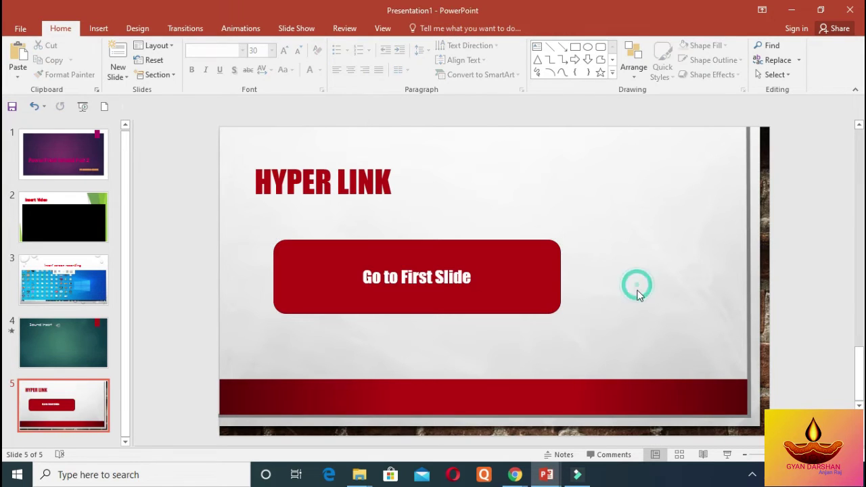
{"action": "left_click", "coordinate": [507, 279]}
{"action": "left_click_drag", "start_coordinate": [416, 240], "coordinate": [416, 254]}
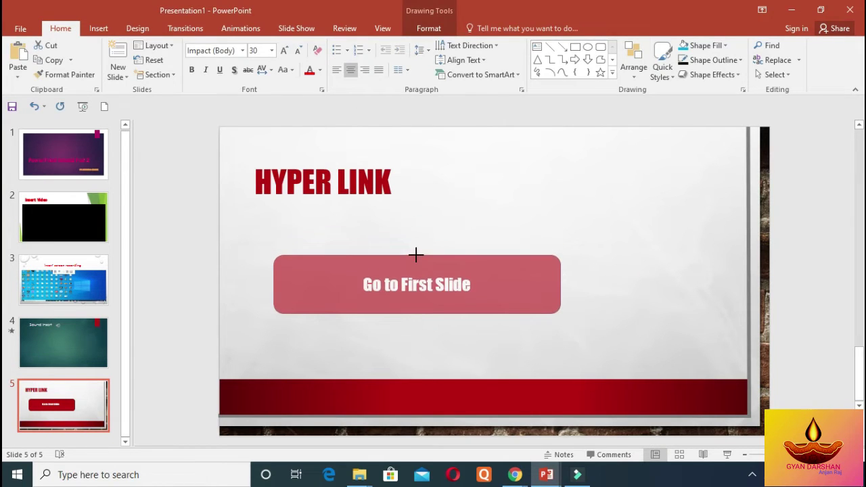
{"action": "left_click_drag", "start_coordinate": [563, 284], "coordinate": [430, 295]}
{"action": "left_click", "coordinate": [474, 287]}
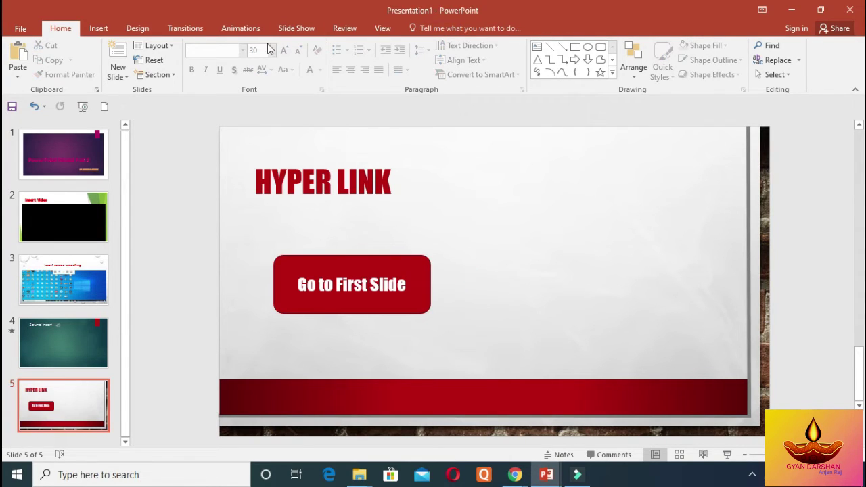
Draw a small stray rounded rectangle above the button, then delete it
{"action": "left_click", "coordinate": [105, 29]}
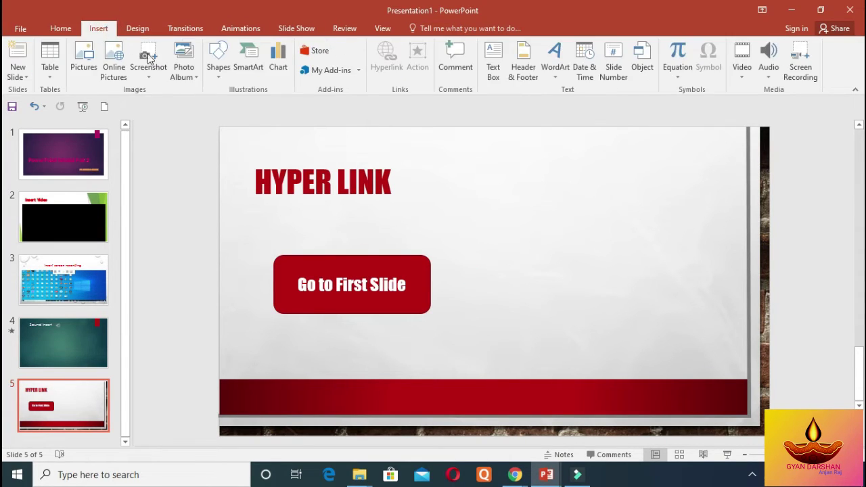
{"action": "left_click", "coordinate": [217, 71]}
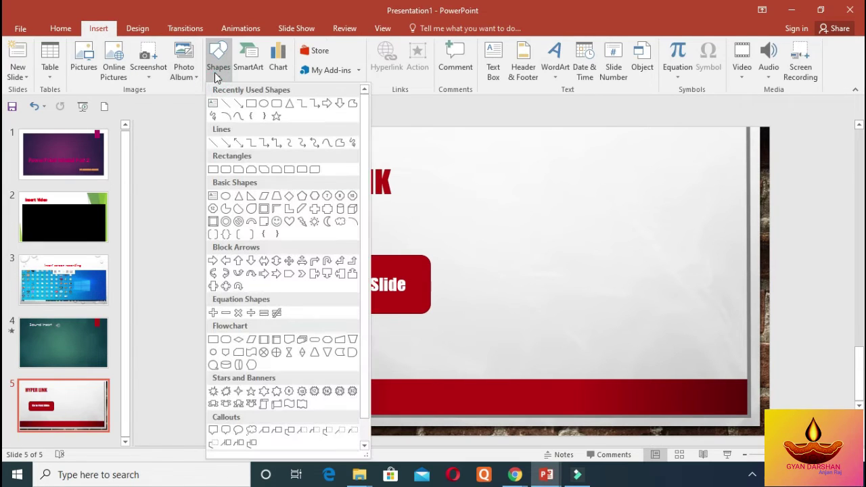
{"action": "left_click", "coordinate": [275, 115]}
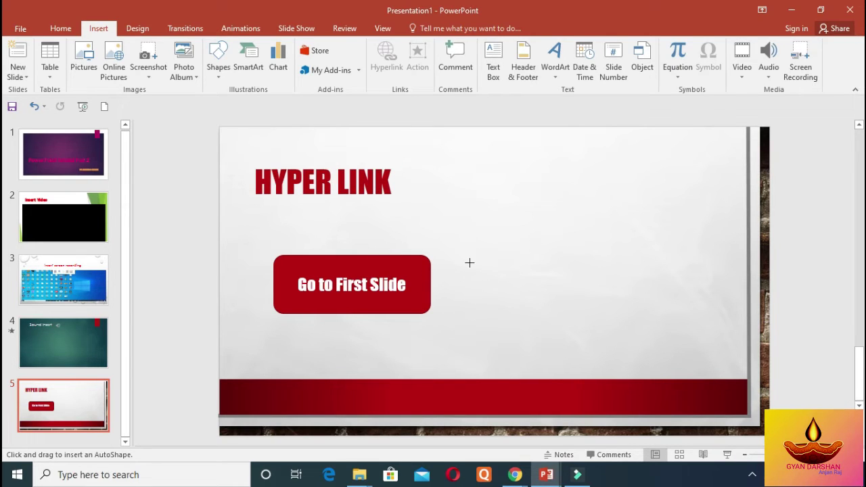
{"action": "key", "text": "ctrl+z"}
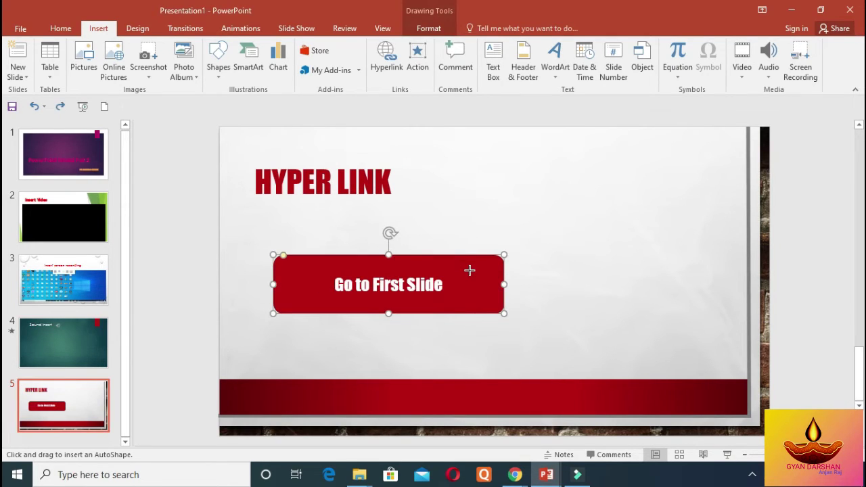
{"action": "key", "text": "ctrl+y"}
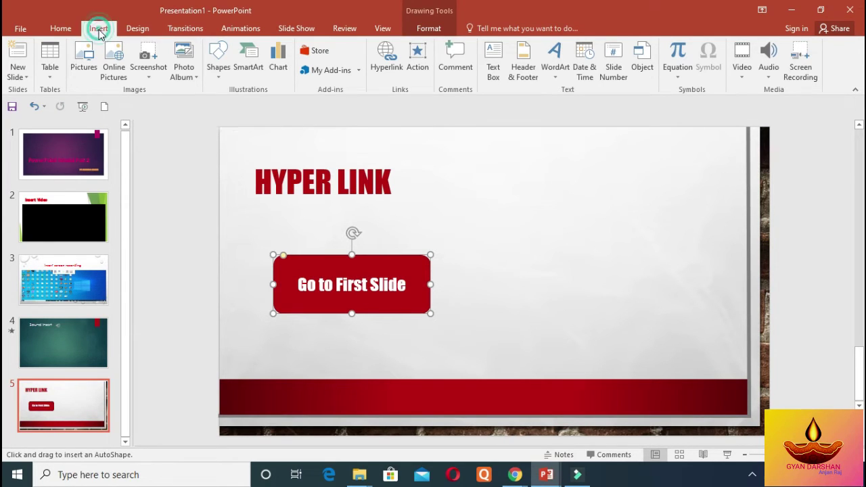
{"action": "left_click_drag", "start_coordinate": [265, 218], "coordinate": [307, 260]}
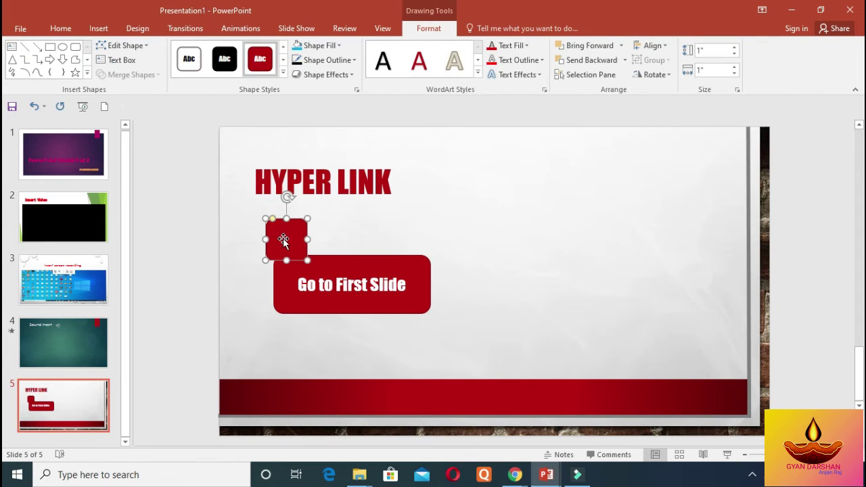
{"action": "key", "text": "Delete"}
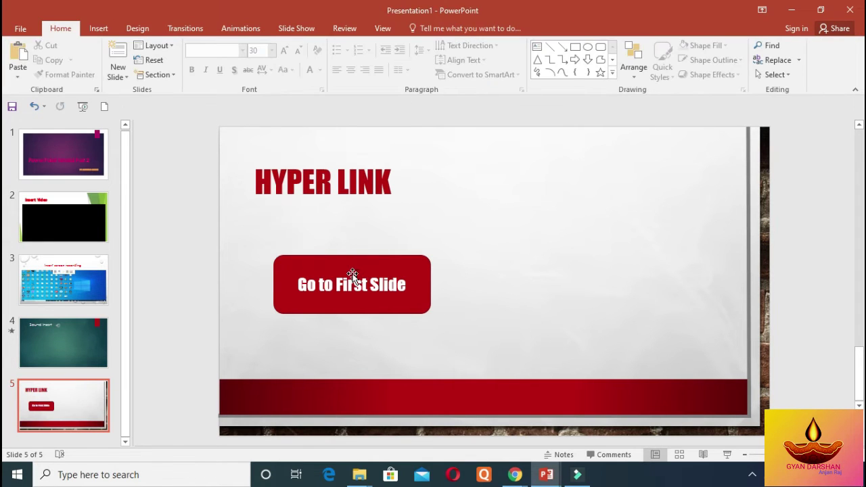
Copy the Go to First Slide button to the right, relabel it 'Quit' and narrow it
{"action": "left_click", "coordinate": [351, 272]}
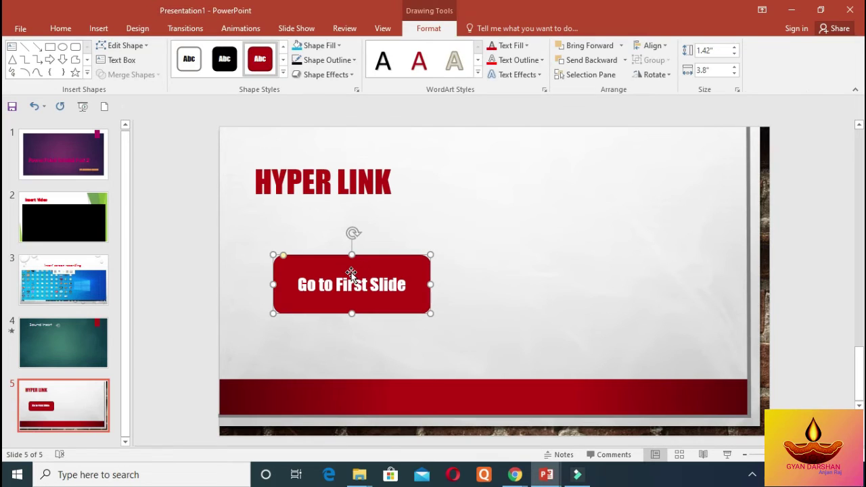
{"action": "left_click_drag", "start_coordinate": [351, 272], "coordinate": [585, 274]}
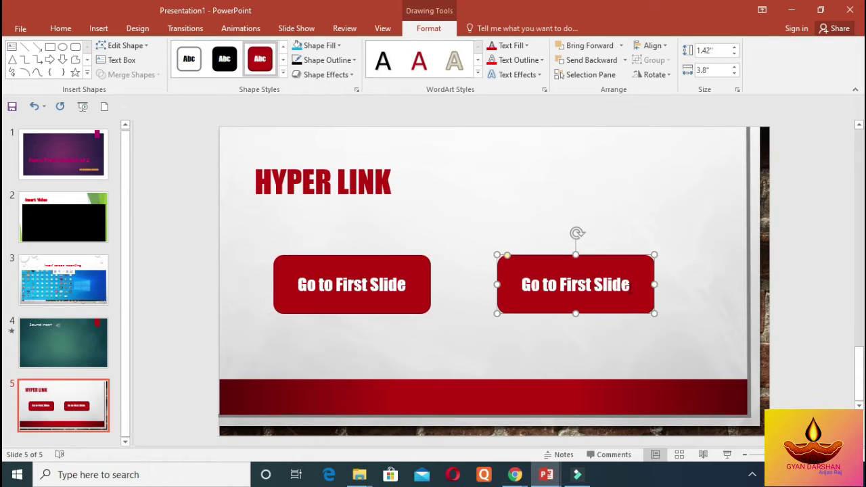
{"action": "left_click", "coordinate": [629, 285]}
{"action": "key", "text": "BackSpace"}
{"action": "key", "text": "BackSpace"}
{"action": "key", "text": "BackSpace"}
{"action": "key", "text": "BackSpace"}
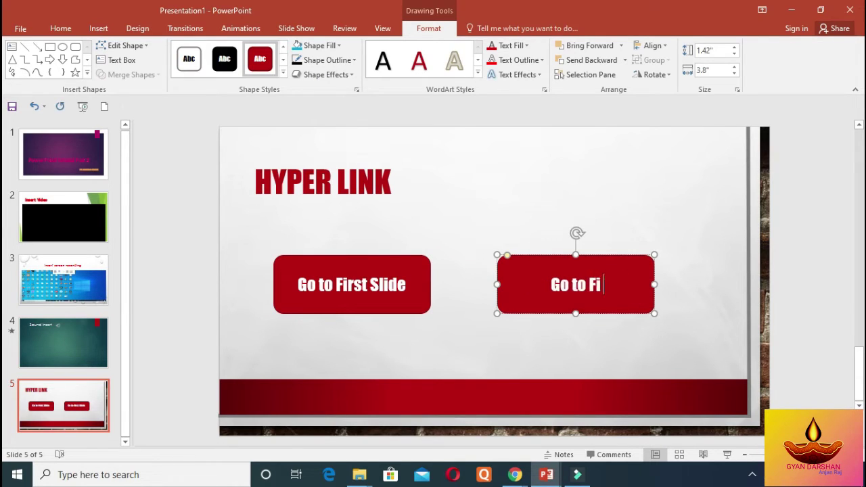
{"action": "key", "text": "BackSpace"}
{"action": "key", "text": "BackSpace"}
{"action": "key", "text": "BackSpace"}
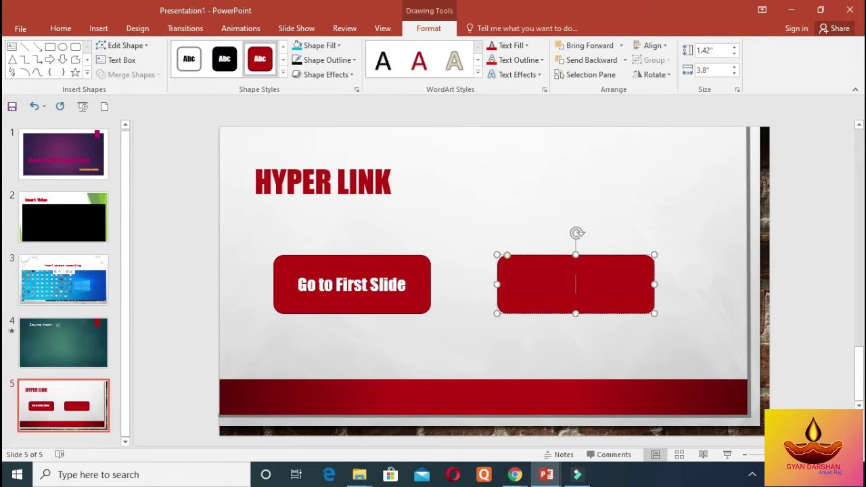
{"action": "type", "text": "Quit"}
{"action": "left_click_drag", "start_coordinate": [654, 285], "coordinate": [636, 285]}
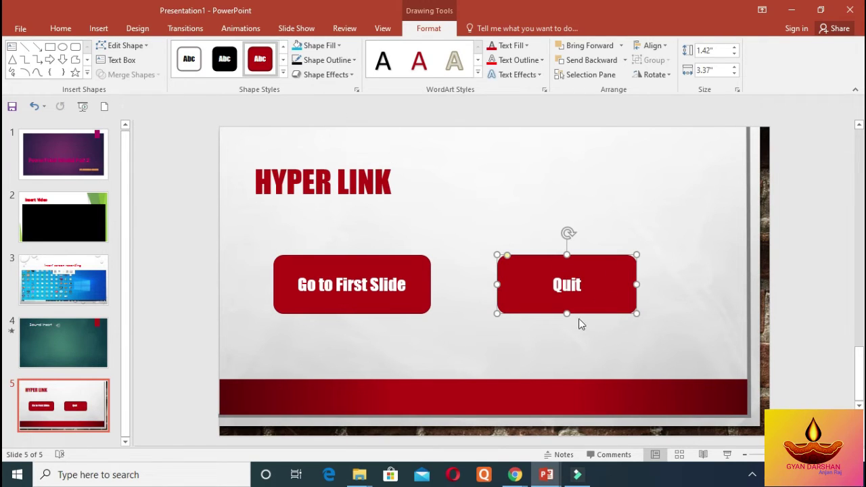
Fill the Quit button red and the Go to First Slide button green
{"action": "left_click", "coordinate": [318, 46]}
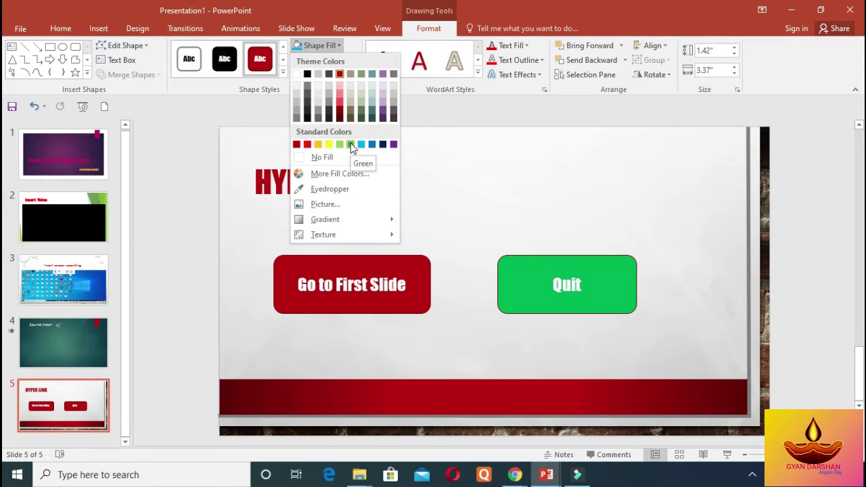
{"action": "left_click", "coordinate": [307, 145]}
{"action": "left_click", "coordinate": [381, 271]}
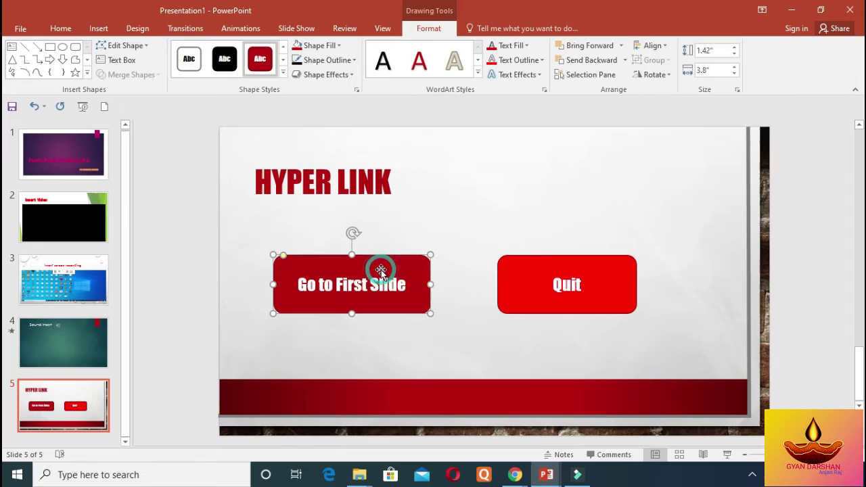
{"action": "left_click", "coordinate": [315, 48]}
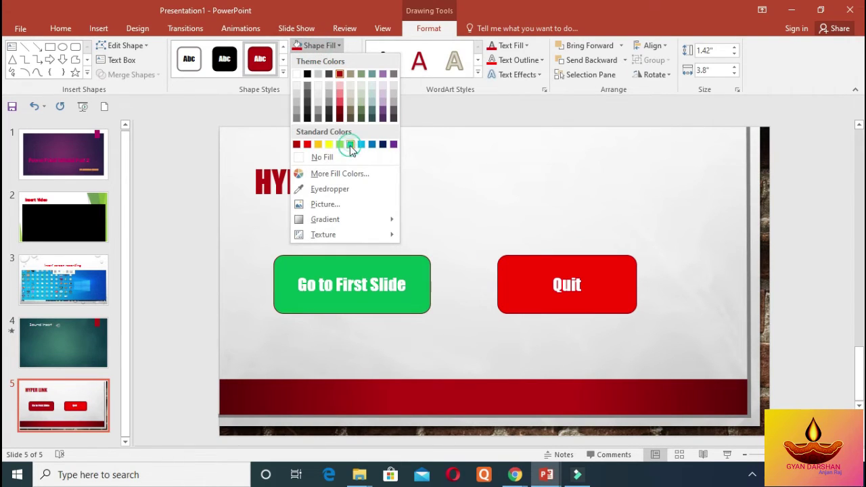
{"action": "left_click", "coordinate": [350, 144]}
{"action": "left_click", "coordinate": [518, 205]}
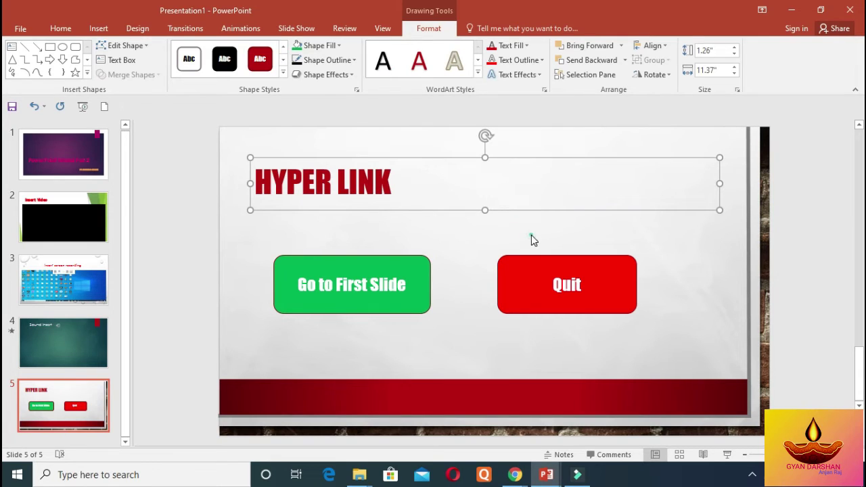
{"action": "left_click", "coordinate": [532, 234]}
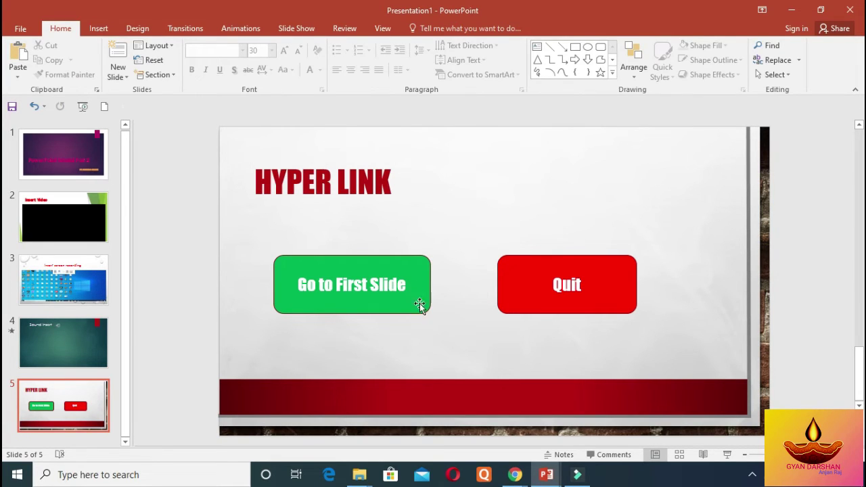
Hyperlink the green 'Go to First Slide' button to slide 1, 'Power Point Tutorial Part 2'
{"action": "right_click", "coordinate": [420, 305]}
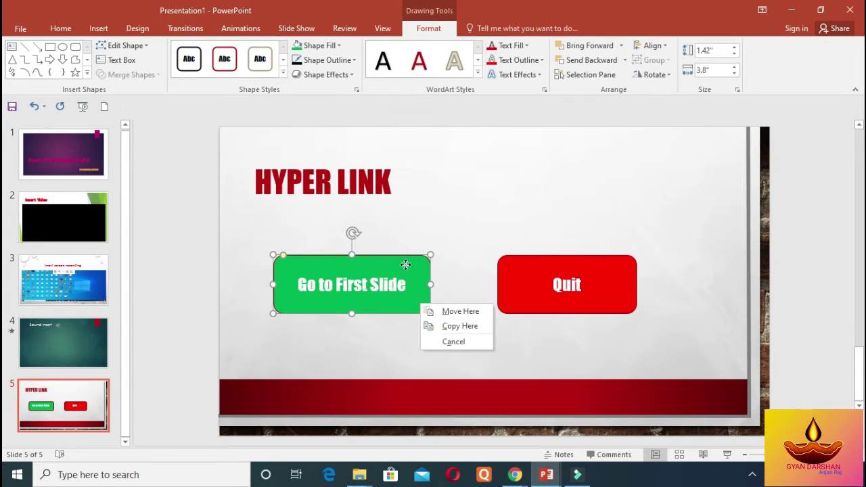
{"action": "key", "text": "Escape"}
{"action": "right_click", "coordinate": [406, 265]}
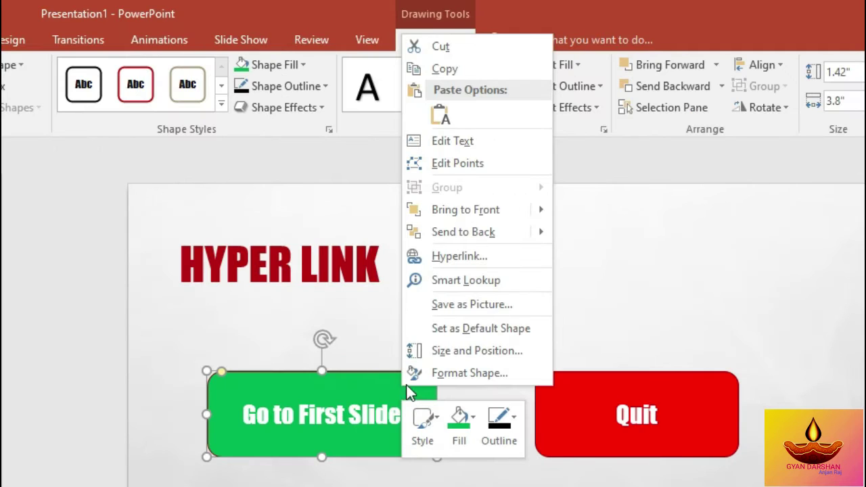
{"action": "left_click", "coordinate": [498, 257]}
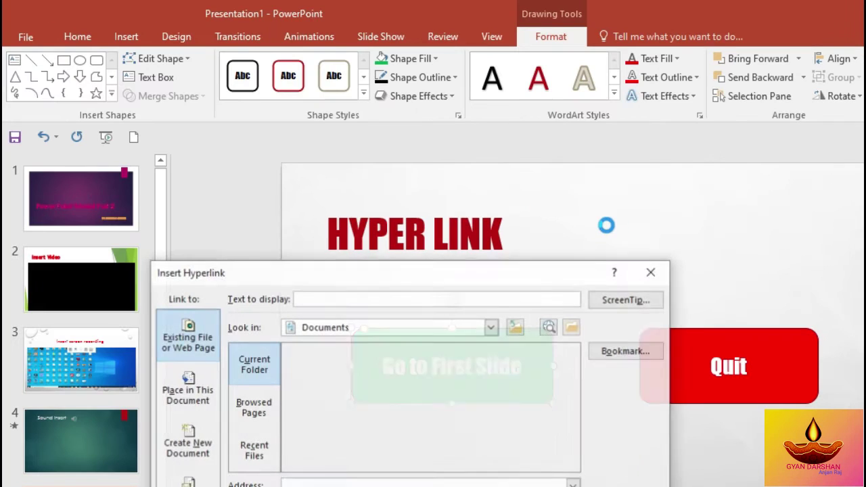
{"action": "mouse_move", "coordinate": [499, 274]}
{"action": "left_mouse_down"}
{"action": "mouse_move", "coordinate": [687, 94]}
{"action": "mouse_move", "coordinate": [705, 89]}
{"action": "left_mouse_up"}
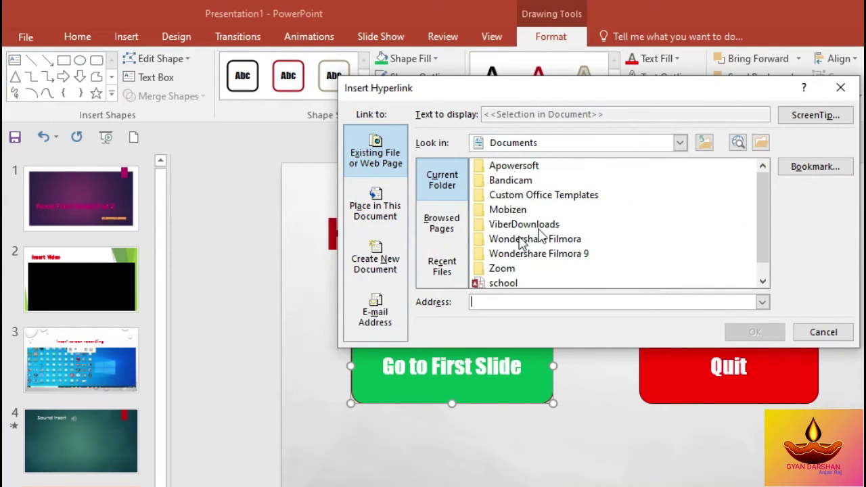
{"action": "left_click", "coordinate": [384, 209]}
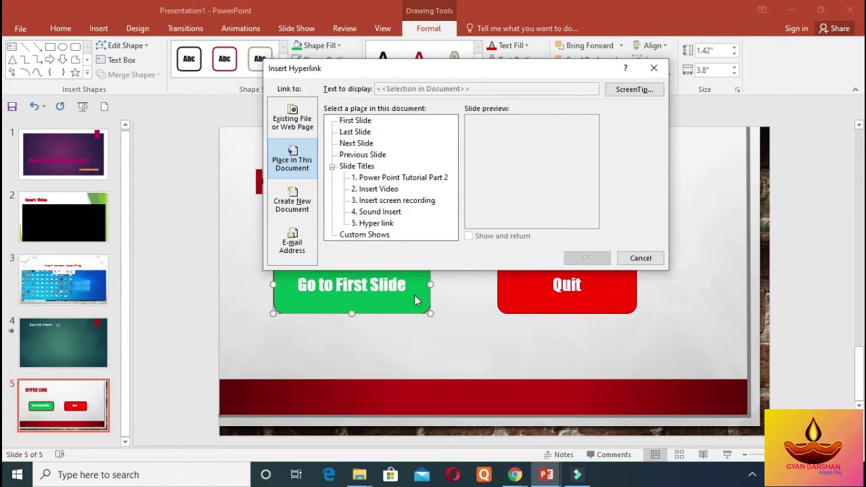
{"action": "left_click", "coordinate": [421, 178]}
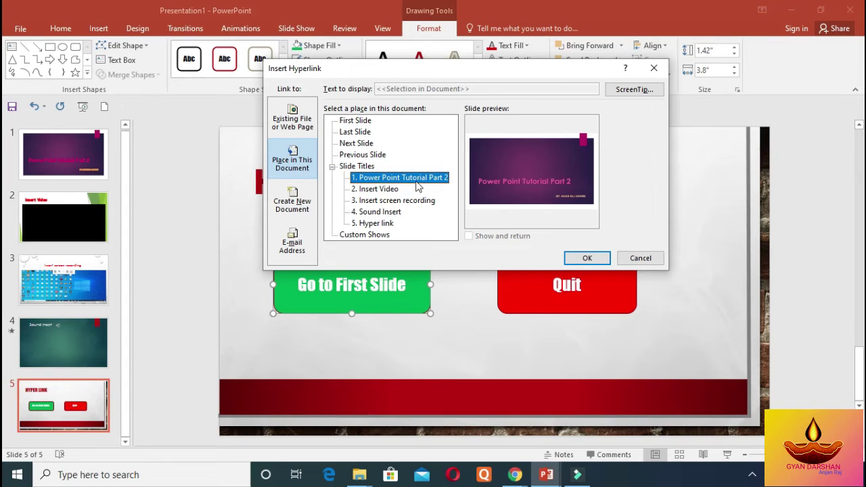
{"action": "left_click", "coordinate": [592, 256]}
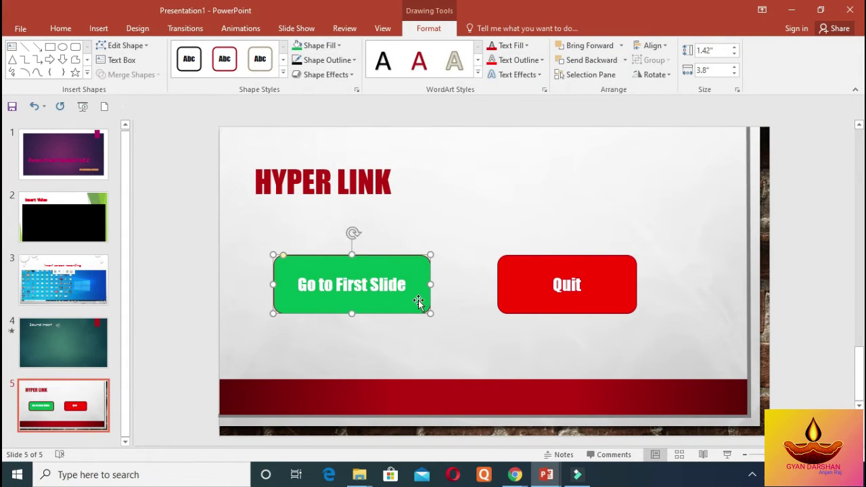
{"action": "left_click", "coordinate": [429, 357]}
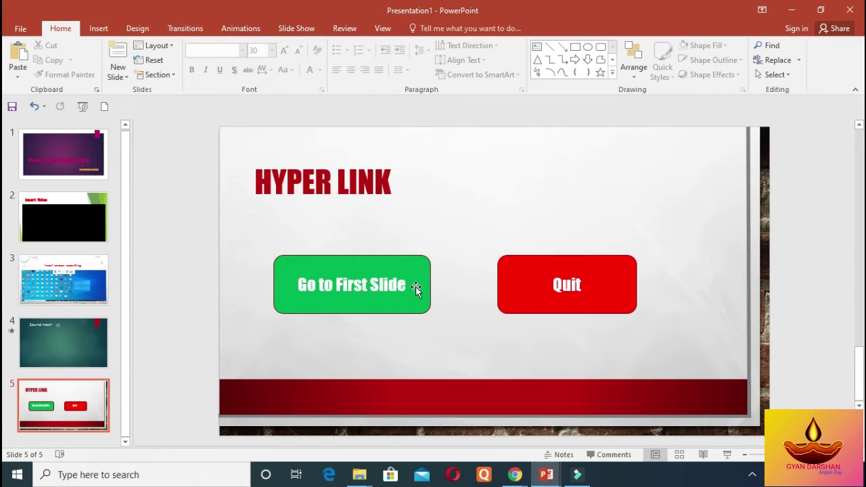
Give the red Quit button an action setting that hyperlinks to End Show
{"action": "left_click", "coordinate": [415, 289]}
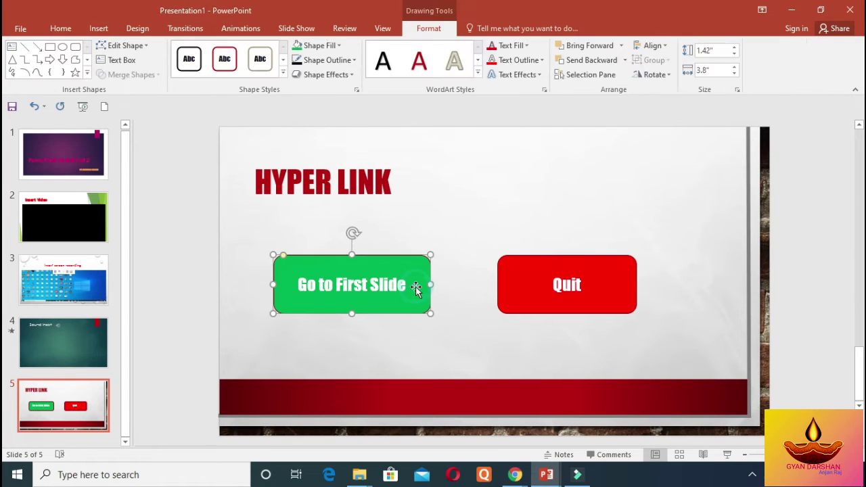
{"action": "left_click", "coordinate": [617, 291]}
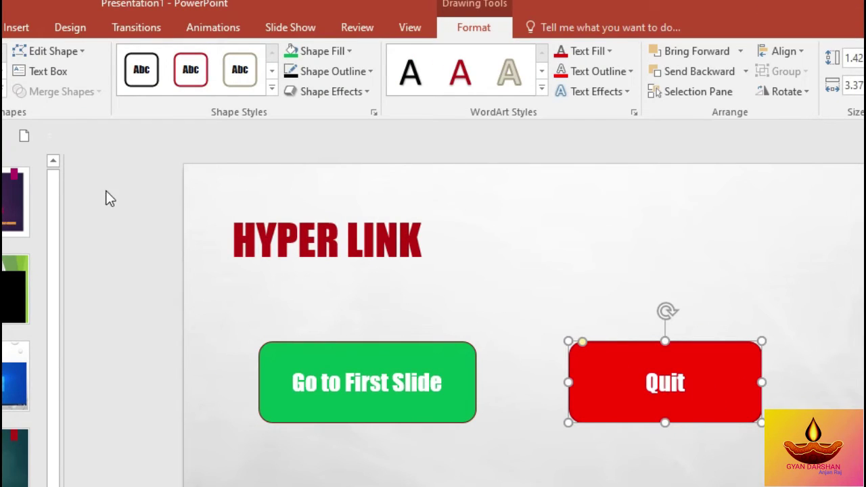
{"action": "left_click", "coordinate": [20, 30]}
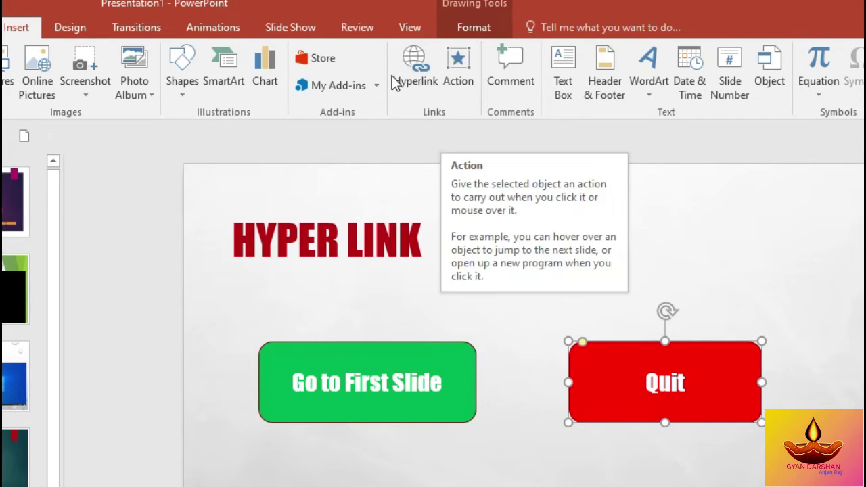
{"action": "left_click", "coordinate": [460, 86]}
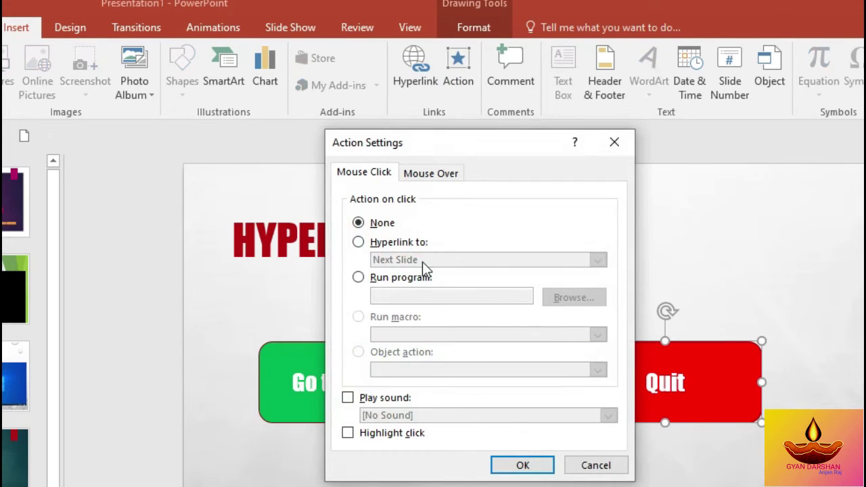
{"action": "left_click", "coordinate": [392, 242]}
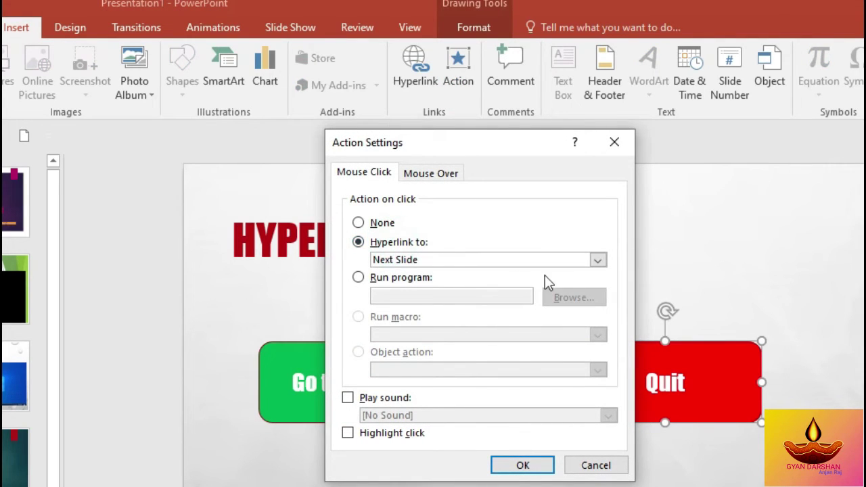
{"action": "left_click", "coordinate": [597, 261]}
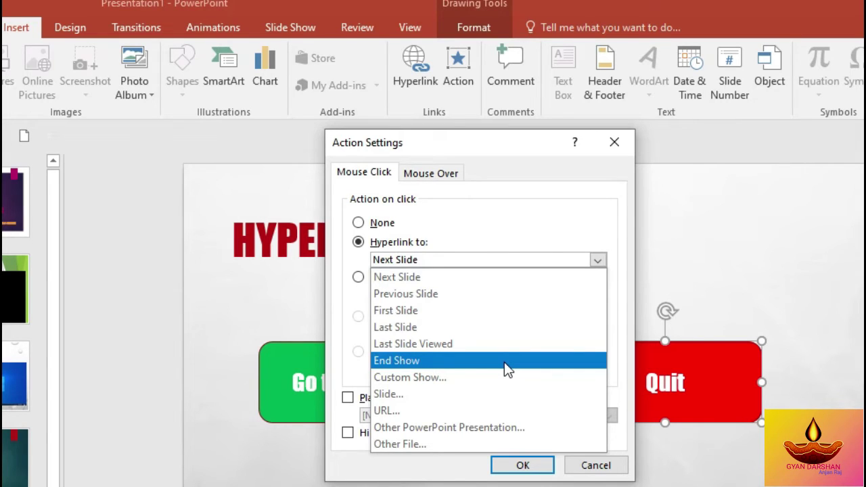
{"action": "left_click", "coordinate": [504, 362]}
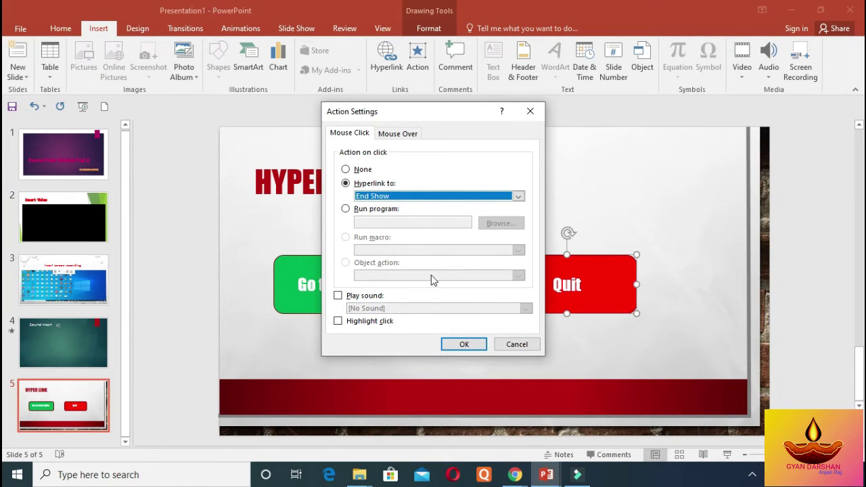
{"action": "left_click", "coordinate": [464, 345]}
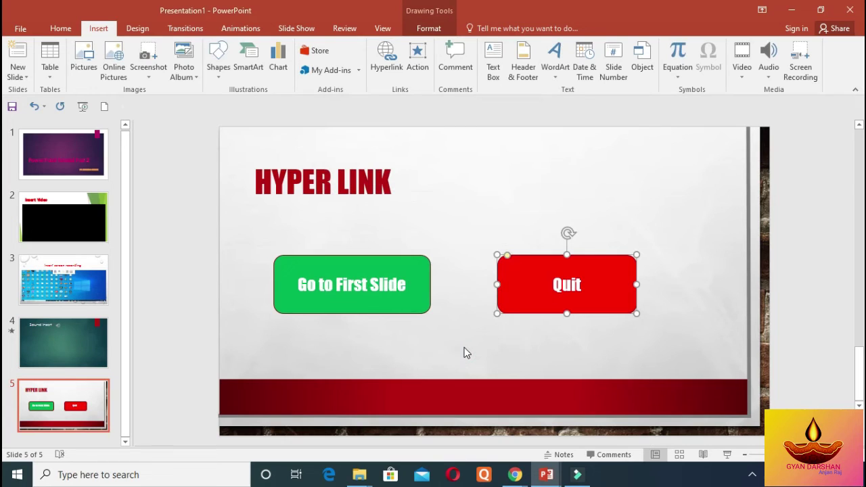
Look through slides 1 to 5 in the thumbnail pane
{"action": "left_click", "coordinate": [52, 174]}
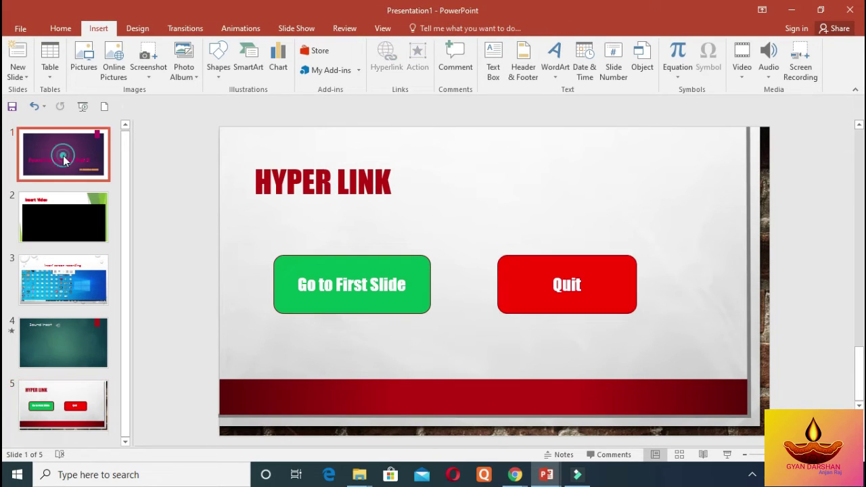
{"action": "left_click", "coordinate": [60, 205]}
{"action": "left_click", "coordinate": [61, 149]}
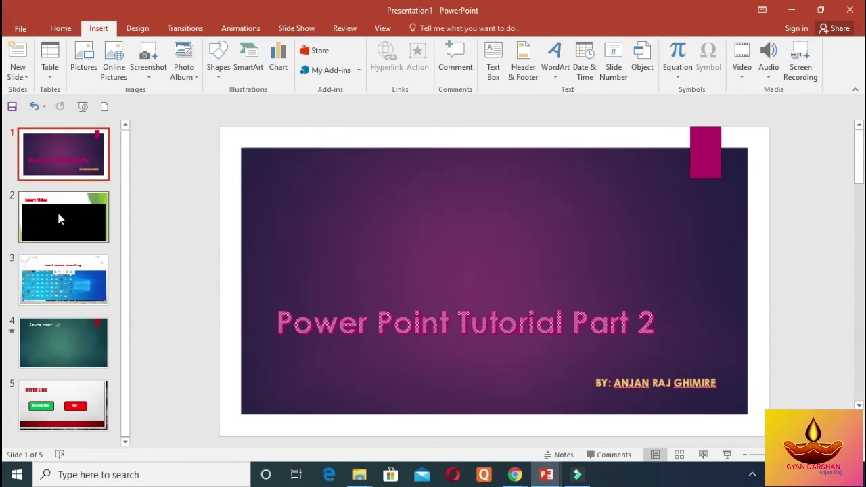
{"action": "left_click", "coordinate": [59, 220]}
{"action": "left_click", "coordinate": [60, 275]}
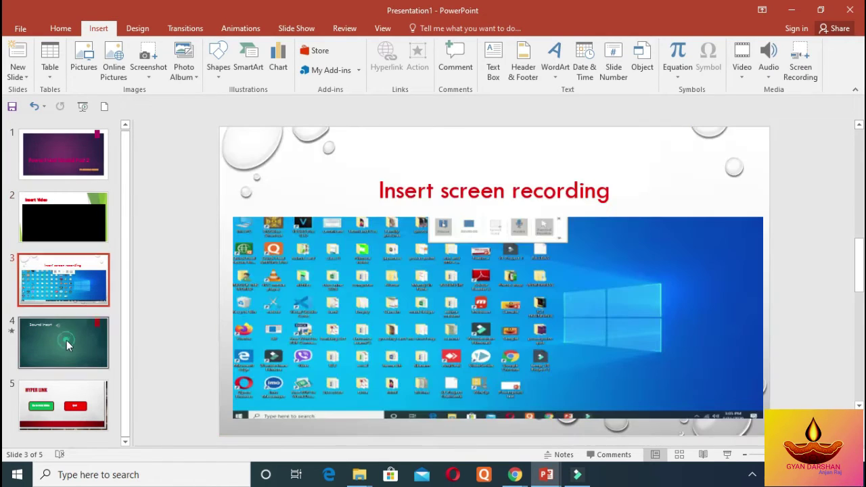
{"action": "left_click", "coordinate": [68, 342]}
{"action": "left_click", "coordinate": [73, 406]}
Apply the Curtains transition to slide 1
{"action": "left_click", "coordinate": [96, 155]}
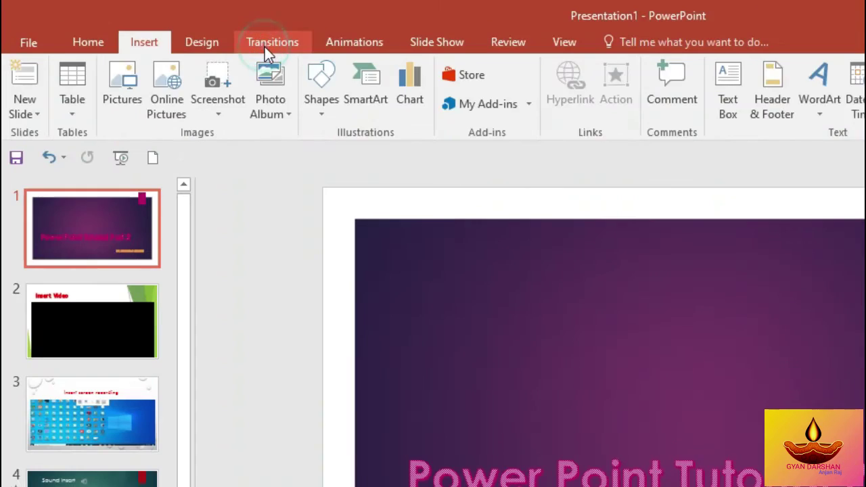
{"action": "left_click", "coordinate": [181, 32]}
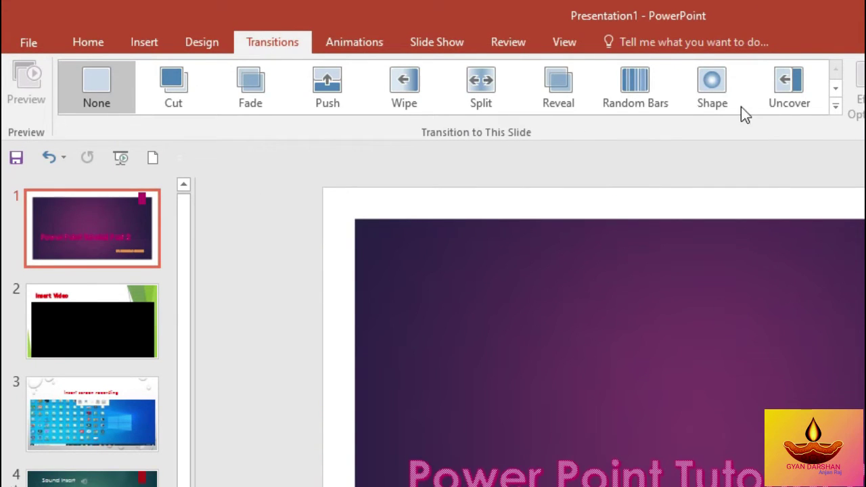
{"action": "left_click", "coordinate": [836, 106]}
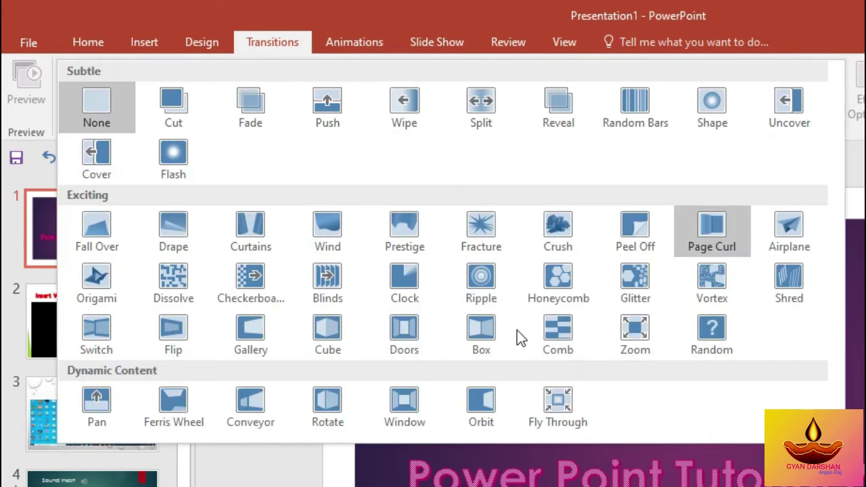
{"action": "left_click", "coordinate": [254, 233]}
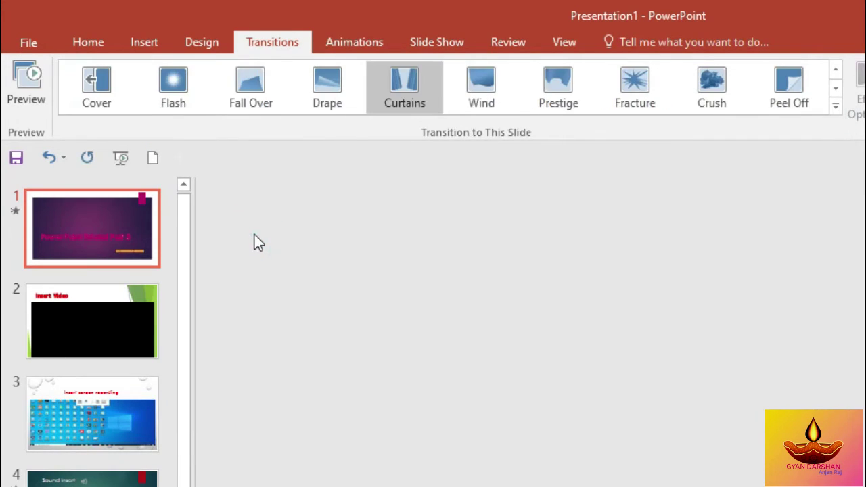
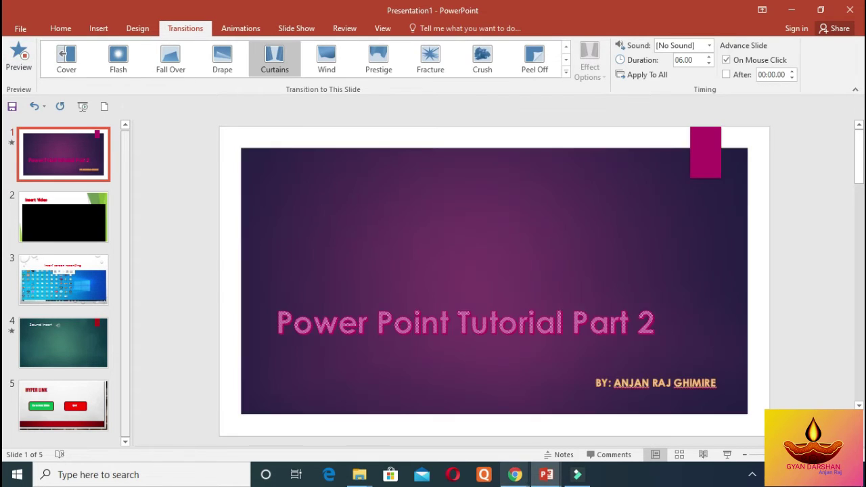
Preview slide 1's Curtains transition and set its sound to Coin
{"action": "left_click", "coordinate": [17, 58]}
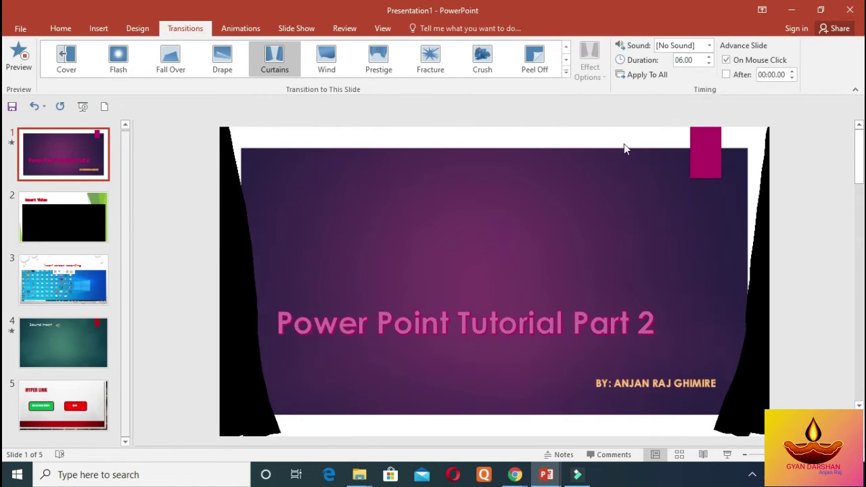
{"action": "left_click", "coordinate": [709, 46]}
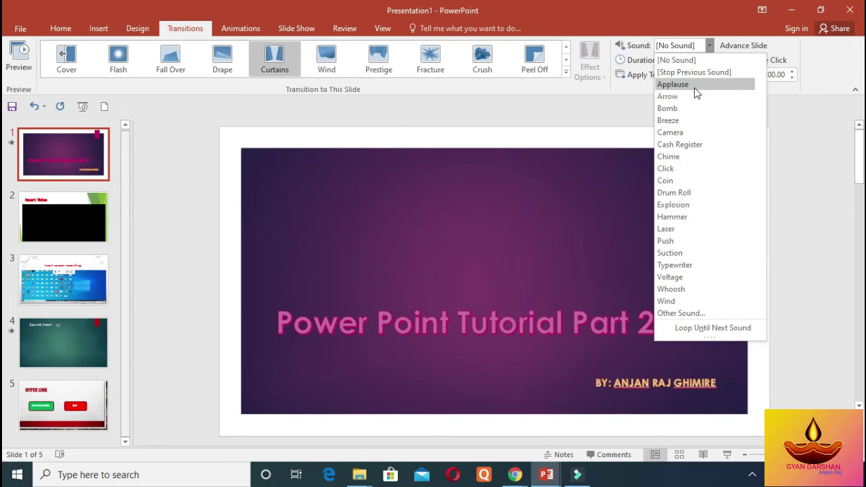
{"action": "left_click", "coordinate": [696, 182]}
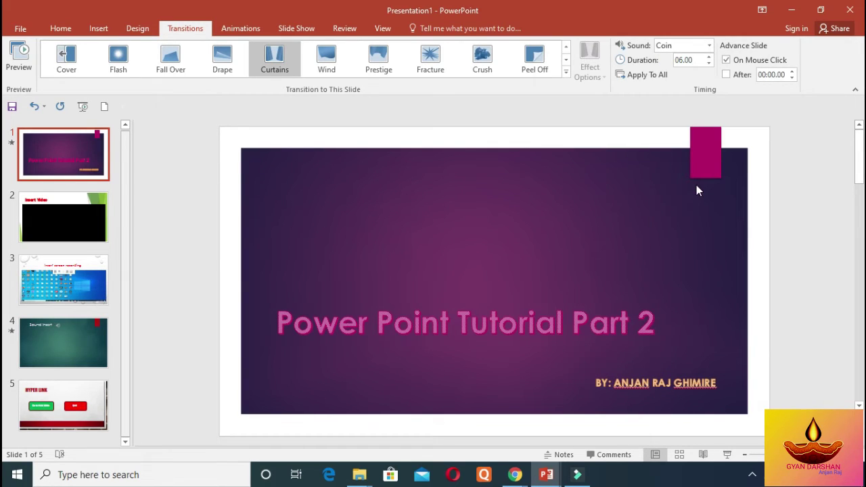
{"action": "left_click", "coordinate": [15, 66]}
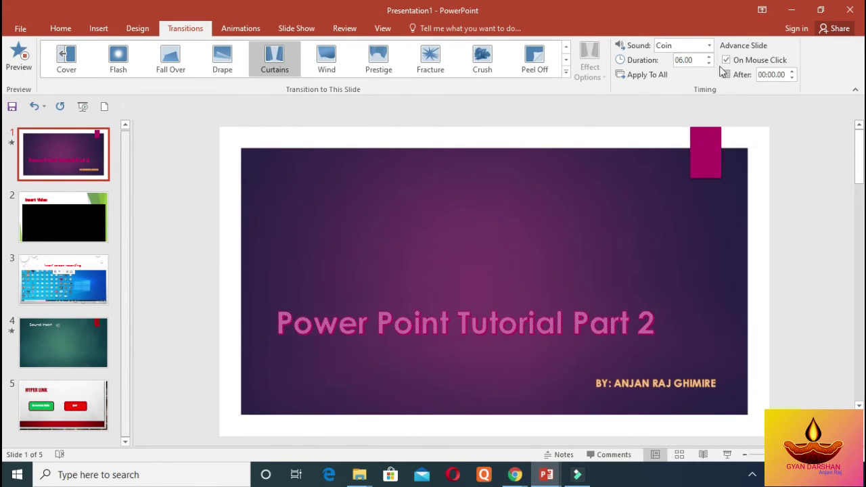
Lower the transition duration to 05.00, glance at slide 2, then select slide 1's title
{"action": "left_click", "coordinate": [709, 64]}
{"action": "left_click", "coordinate": [709, 63]}
{"action": "left_click", "coordinate": [709, 64]}
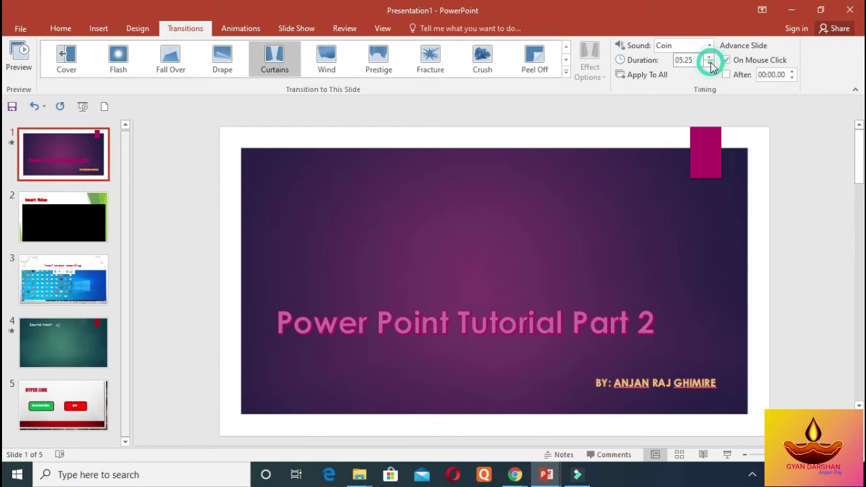
{"action": "left_click", "coordinate": [709, 63]}
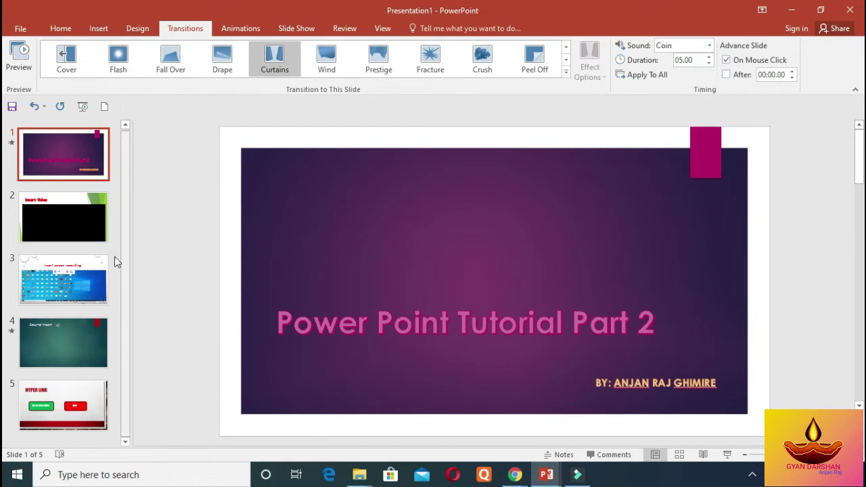
{"action": "left_click", "coordinate": [95, 227]}
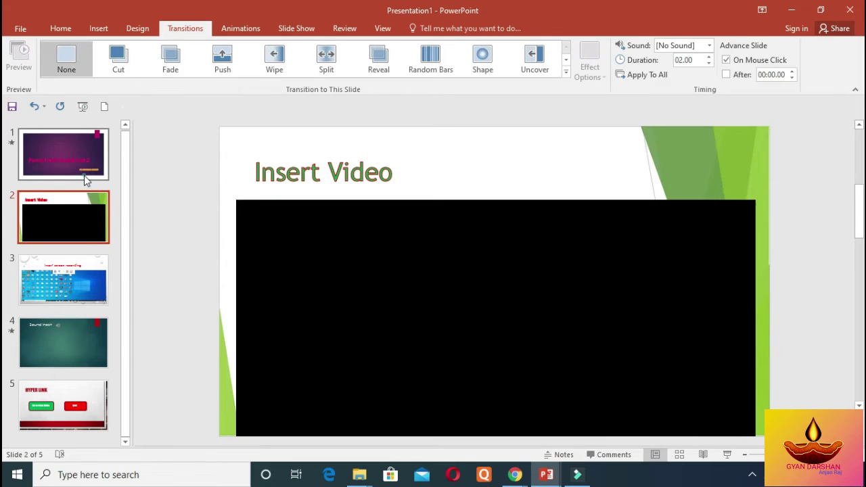
{"action": "left_click", "coordinate": [85, 177]}
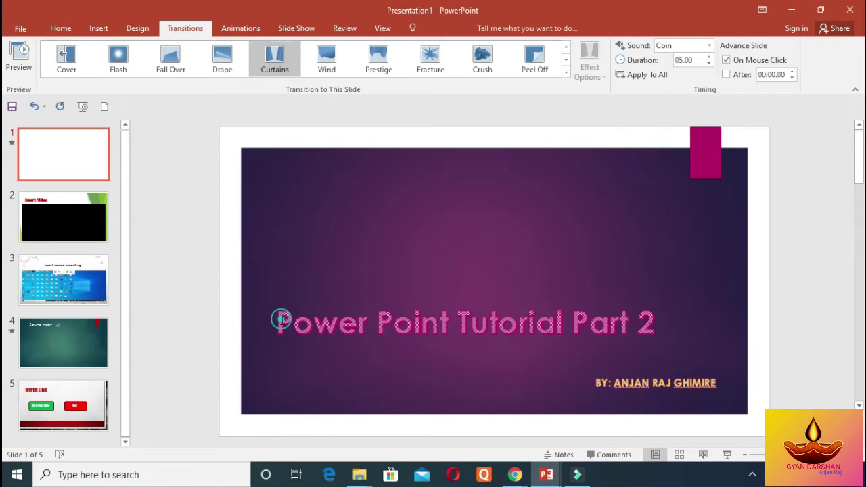
{"action": "left_click", "coordinate": [283, 318]}
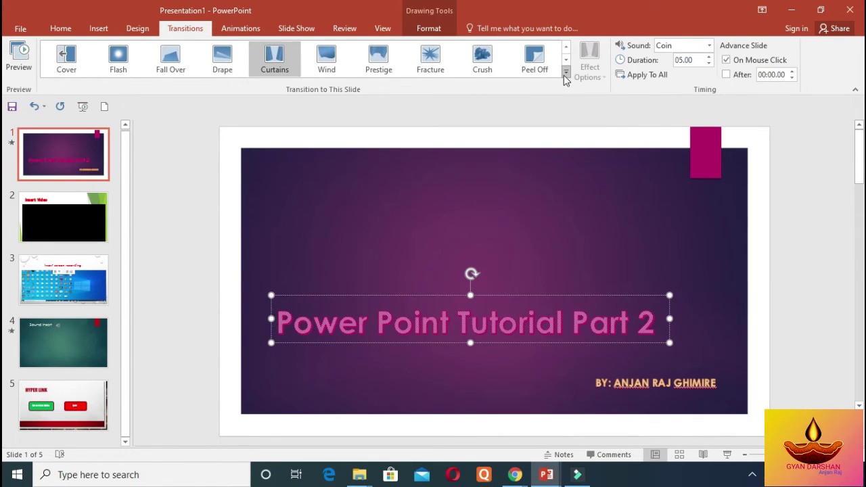
Give the slide 1 title a Zoom entrance and the byline a Shape entrance
{"action": "left_click", "coordinate": [242, 30]}
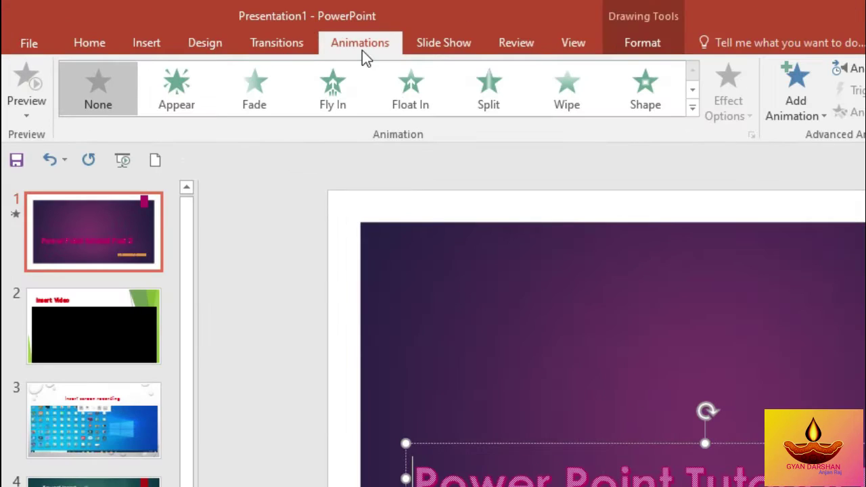
{"action": "left_click", "coordinate": [693, 109]}
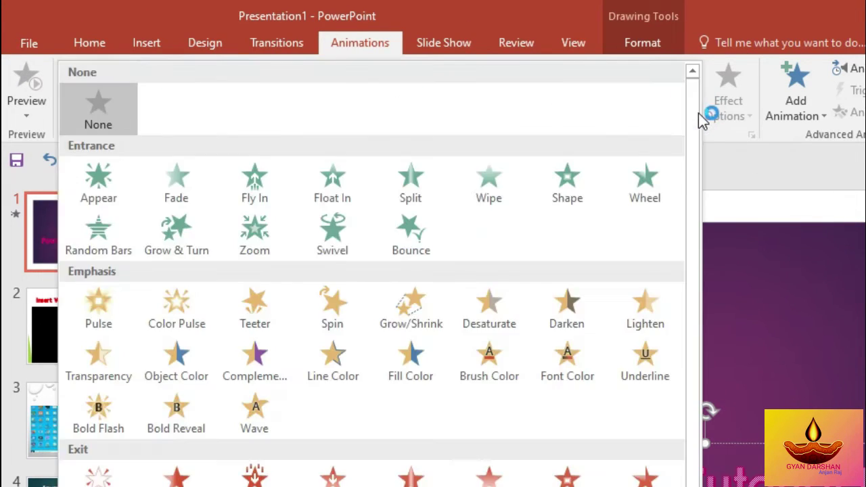
{"action": "left_click", "coordinate": [257, 245]}
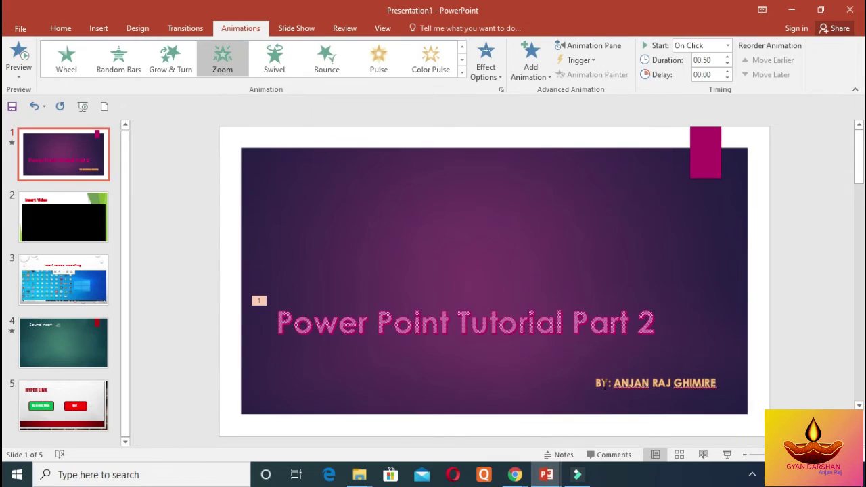
{"action": "left_click", "coordinate": [605, 383]}
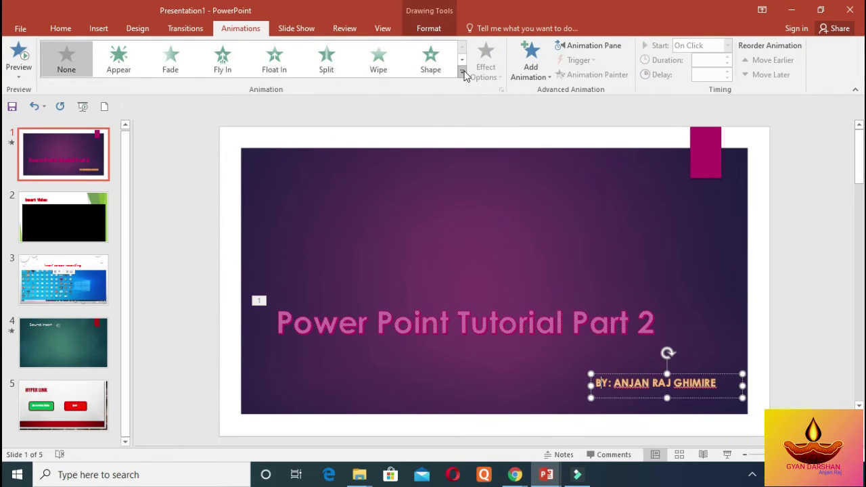
{"action": "left_click", "coordinate": [436, 67]}
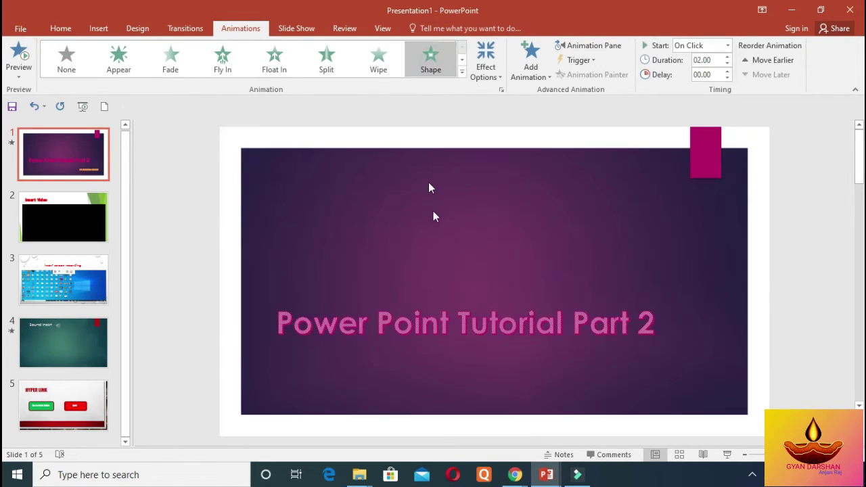
Apply a Grow & Turn entrance to the Insert Video title on slide 2
{"action": "left_click", "coordinate": [57, 227]}
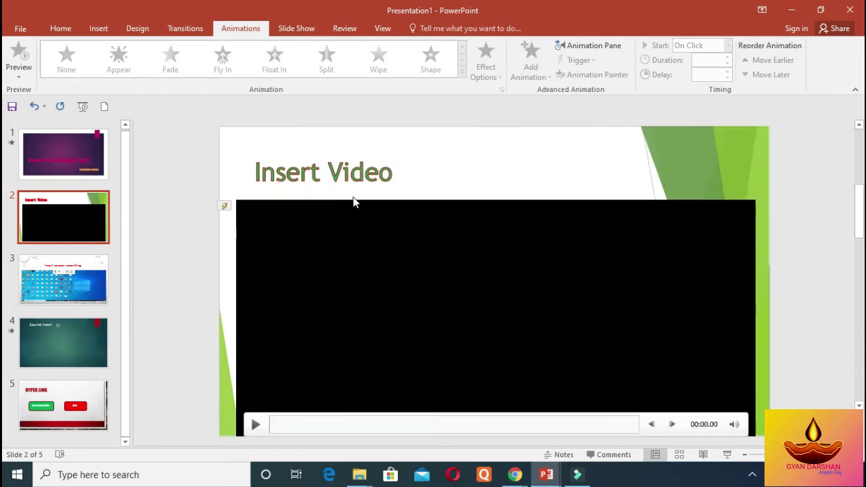
{"action": "left_click", "coordinate": [392, 177]}
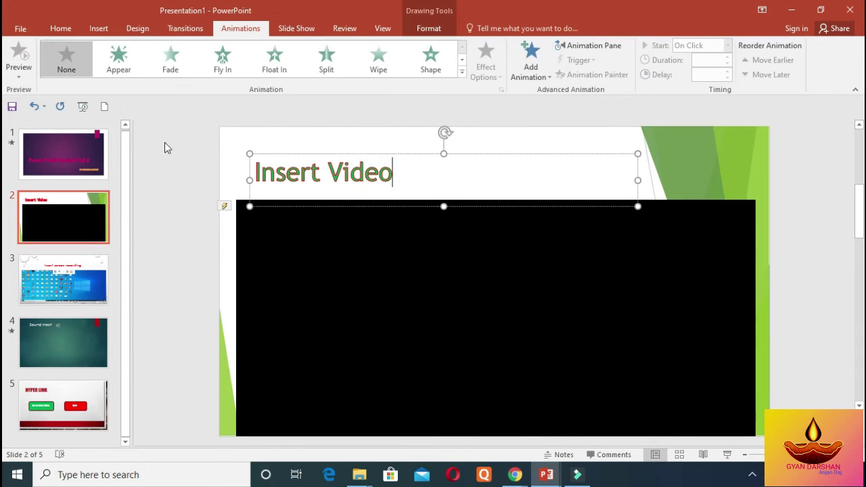
{"action": "left_click", "coordinate": [462, 74]}
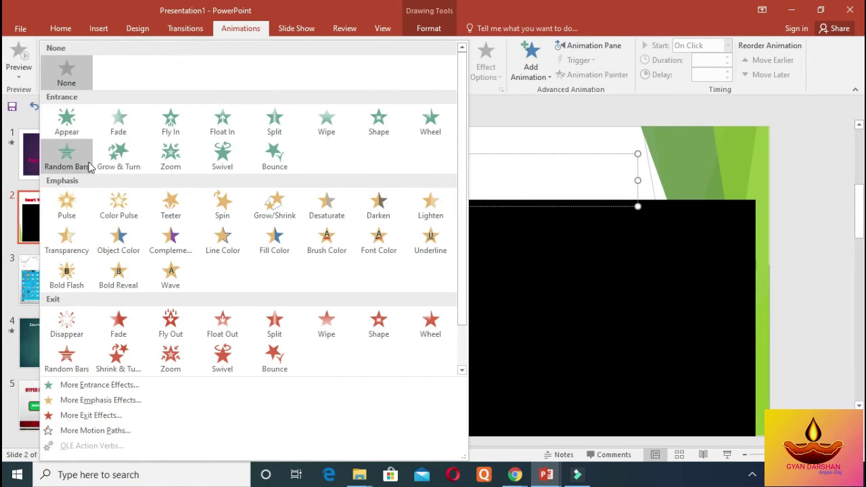
{"action": "left_click", "coordinate": [112, 162]}
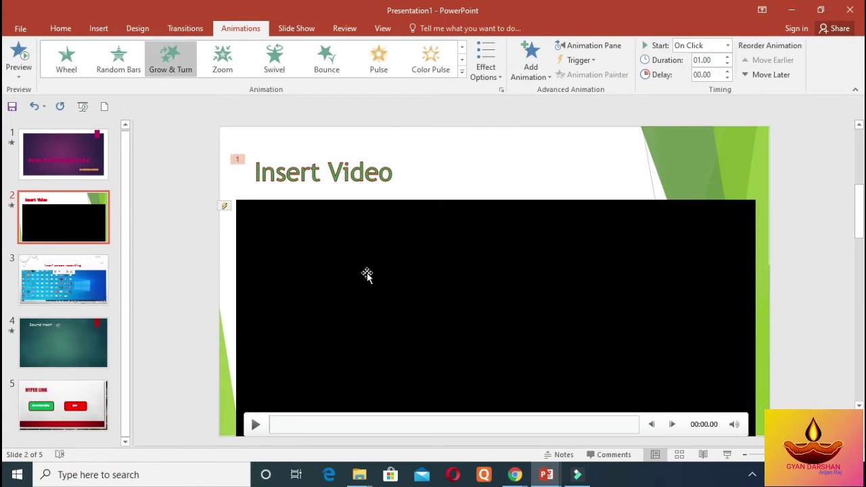
Select the video, look over slides 4 and 3, and return to Insert Video
{"action": "left_click", "coordinate": [365, 271]}
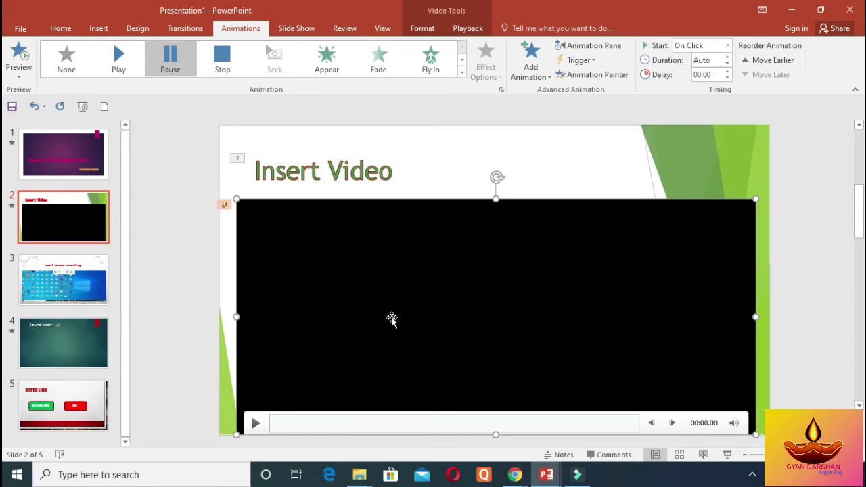
{"action": "left_click", "coordinate": [97, 350]}
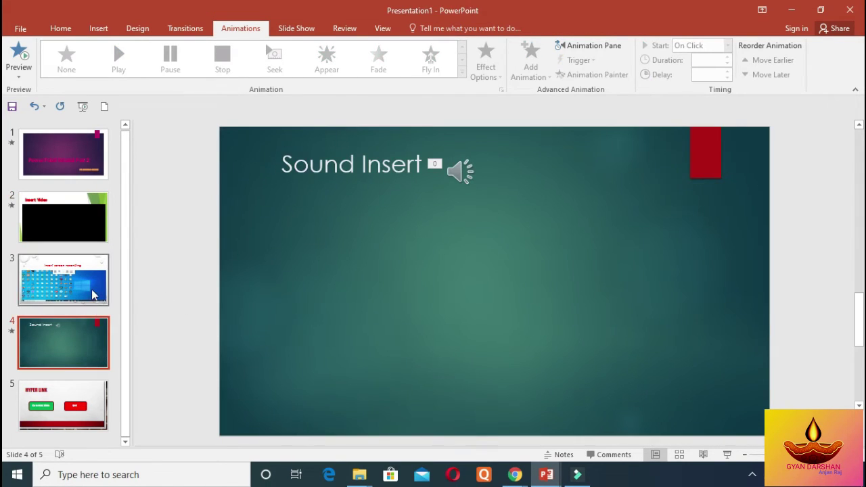
{"action": "left_click", "coordinate": [93, 290]}
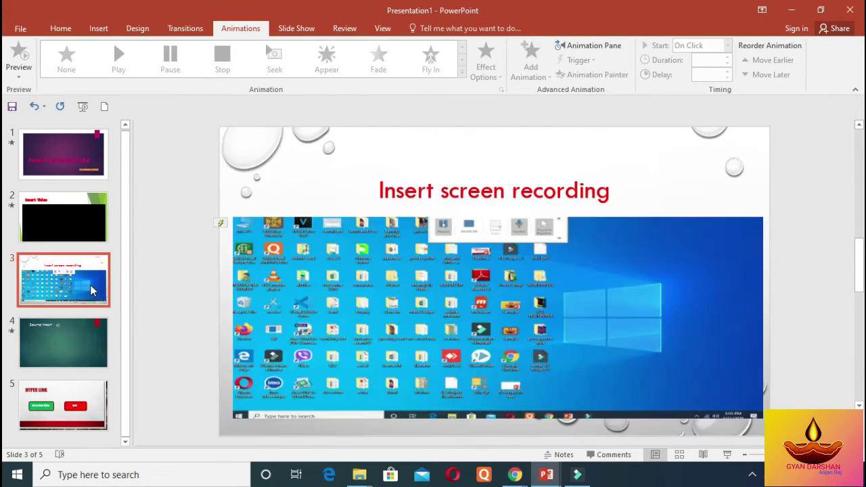
{"action": "left_click", "coordinate": [93, 233]}
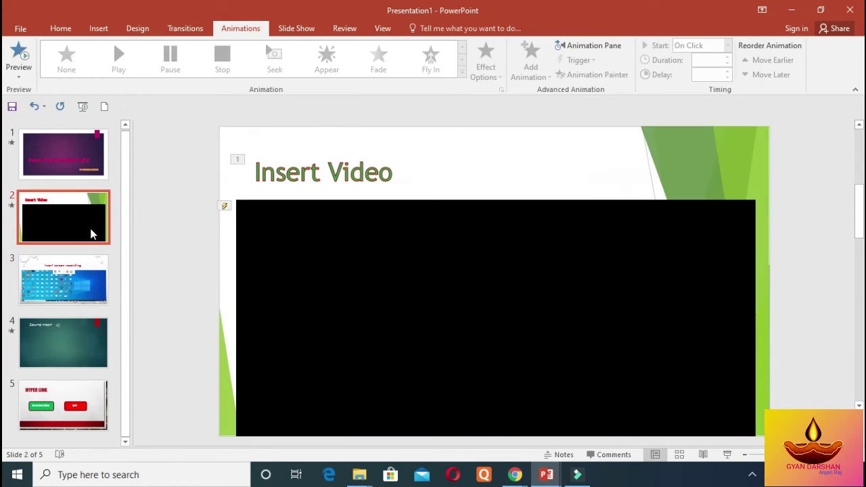
{"action": "left_click", "coordinate": [186, 30]}
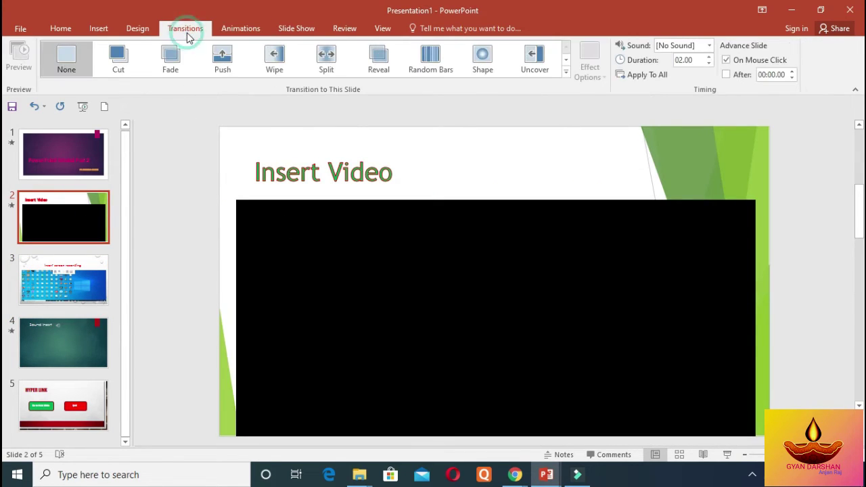
Apply Fall Over to slide 2 and Crush to slide 3, then select slide 3's title
{"action": "left_click", "coordinate": [566, 72]}
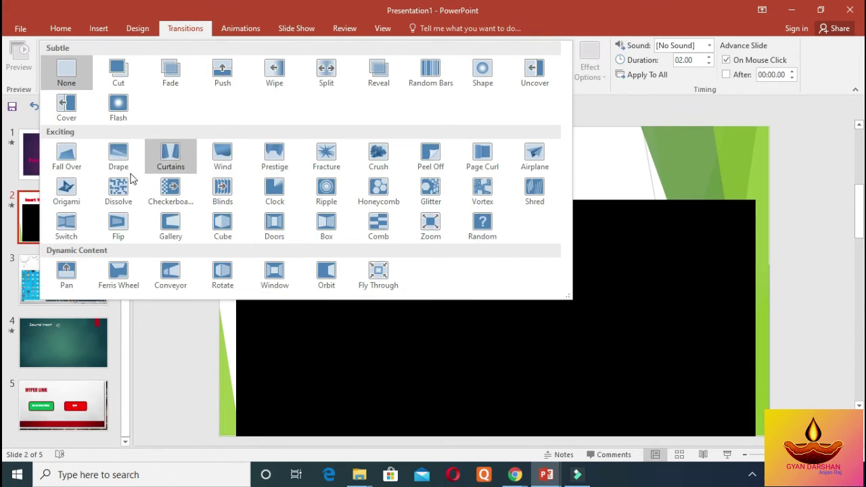
{"action": "left_click", "coordinate": [66, 162]}
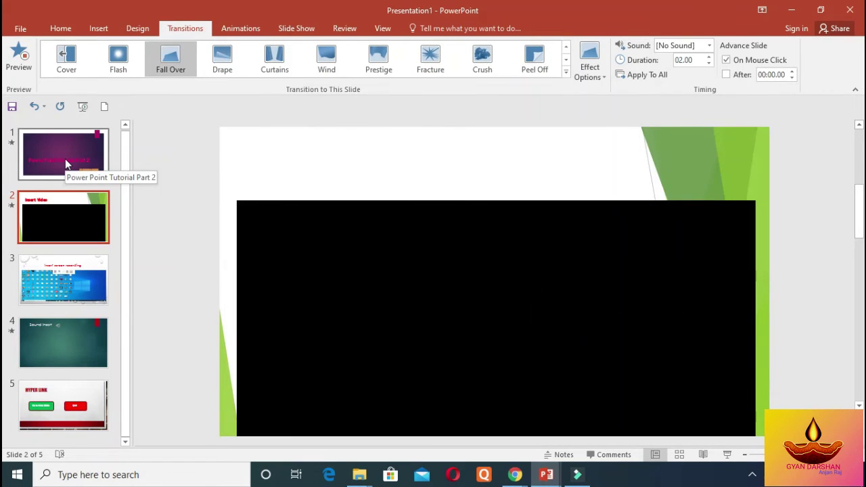
{"action": "left_click", "coordinate": [67, 264]}
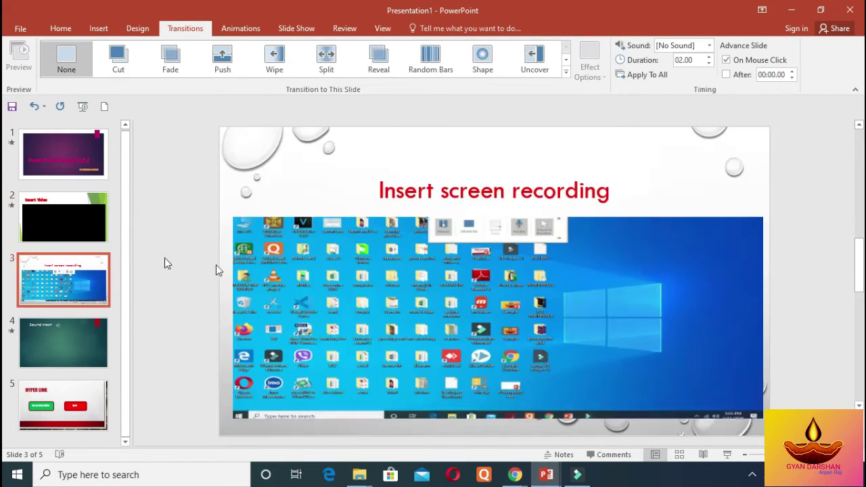
{"action": "left_click", "coordinate": [567, 71]}
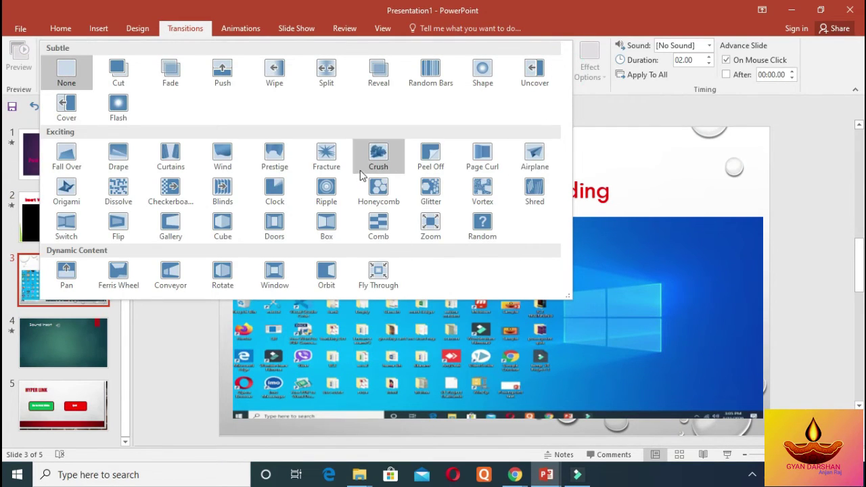
{"action": "left_click", "coordinate": [375, 154]}
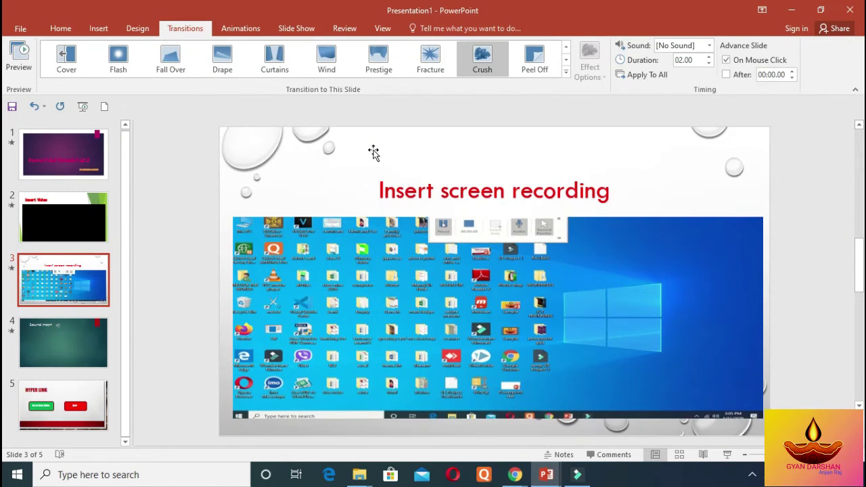
{"action": "left_click", "coordinate": [384, 187]}
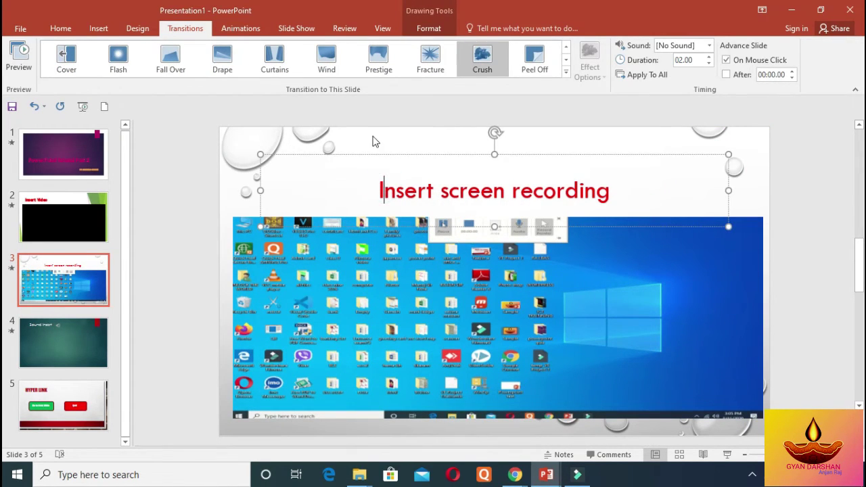
Give the Insert screen recording title an Expand entrance from More Entrance Effects
{"action": "left_click", "coordinate": [238, 27]}
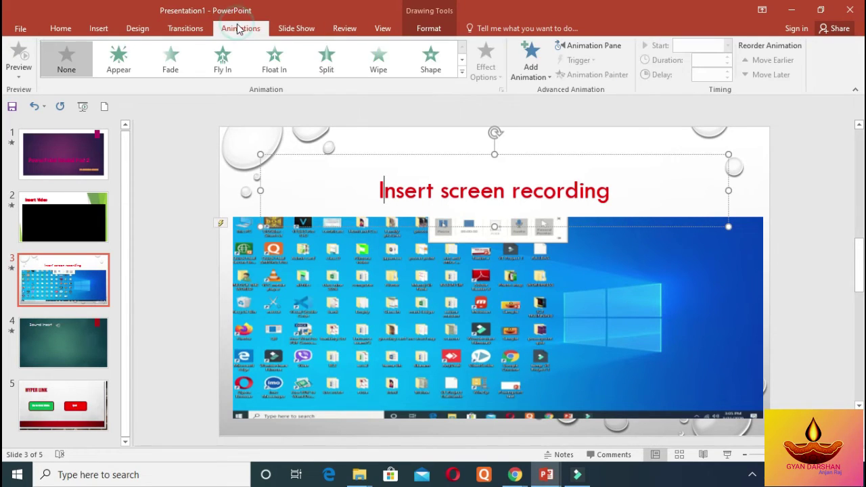
{"action": "left_click", "coordinate": [462, 71]}
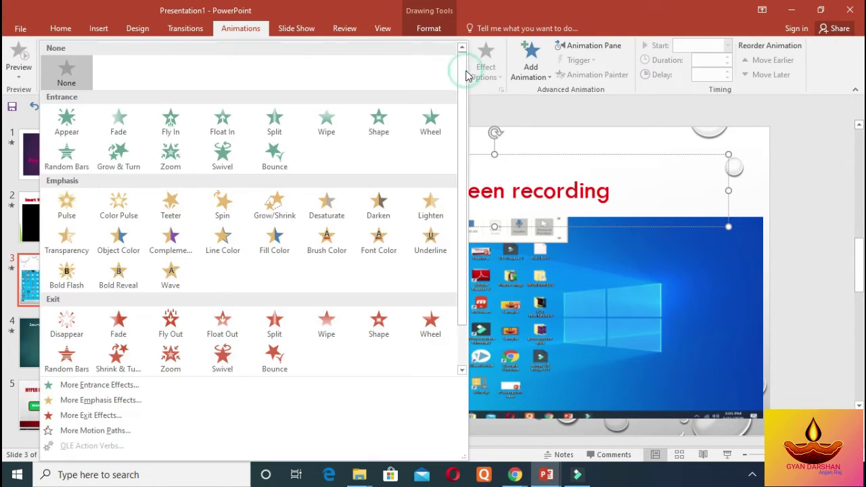
{"action": "left_click", "coordinate": [92, 391]}
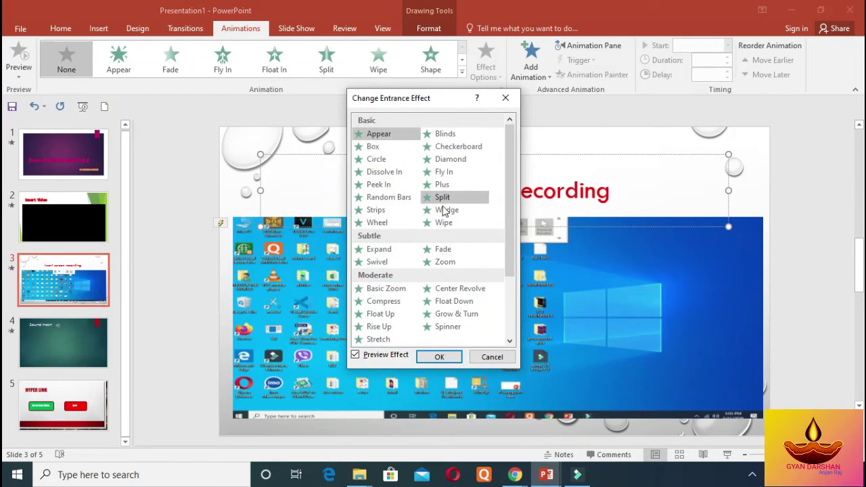
{"action": "left_click", "coordinate": [464, 183]}
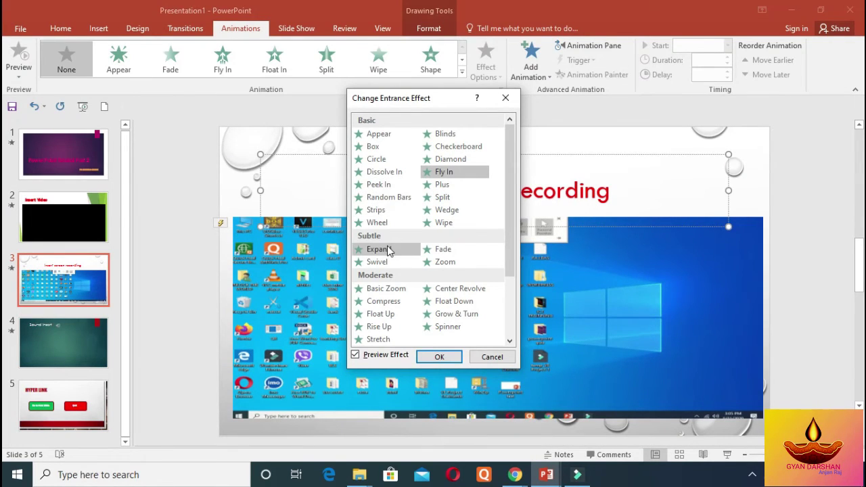
{"action": "left_click", "coordinate": [387, 247]}
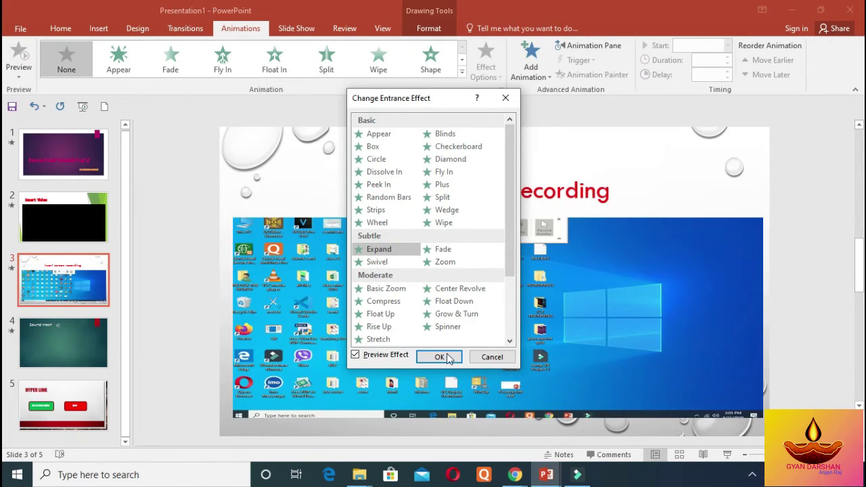
{"action": "left_click", "coordinate": [445, 358]}
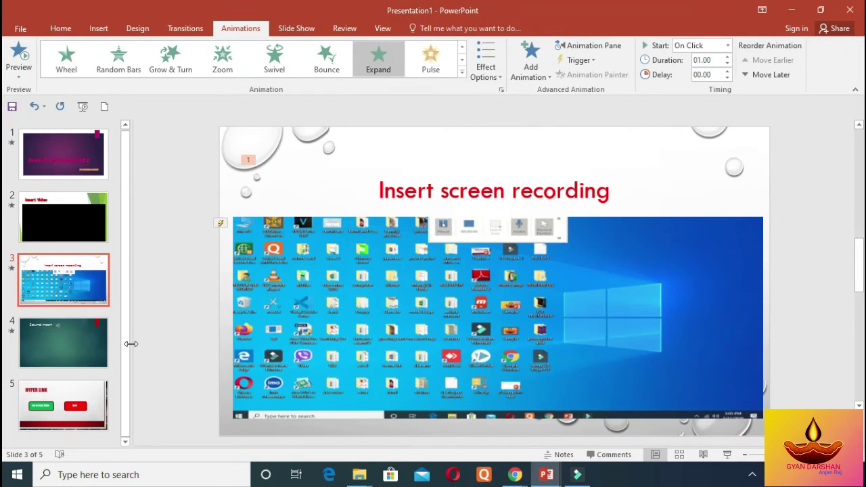
Apply a Zoom entrance to the Sound Insert title on slide 4
{"action": "left_click", "coordinate": [50, 343]}
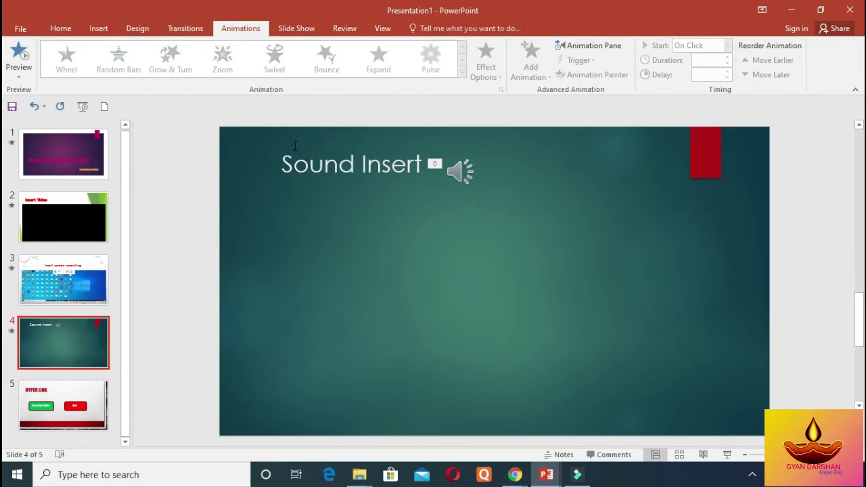
{"action": "left_click", "coordinate": [287, 163]}
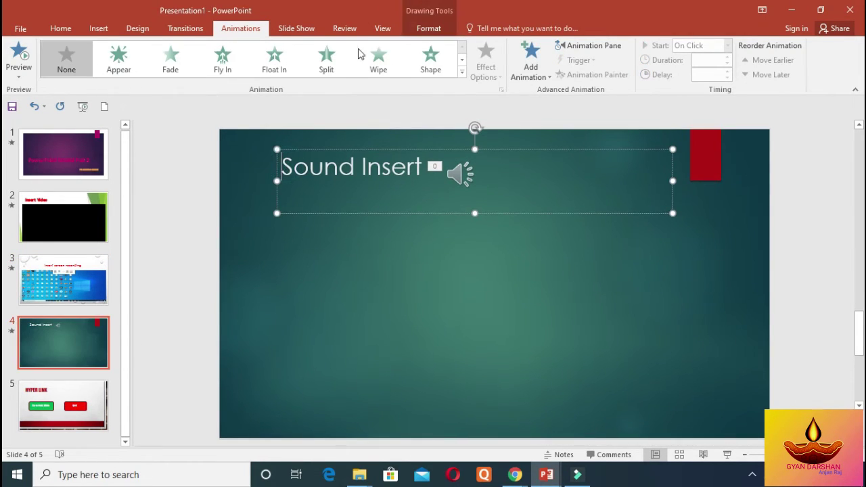
{"action": "left_click", "coordinate": [461, 72]}
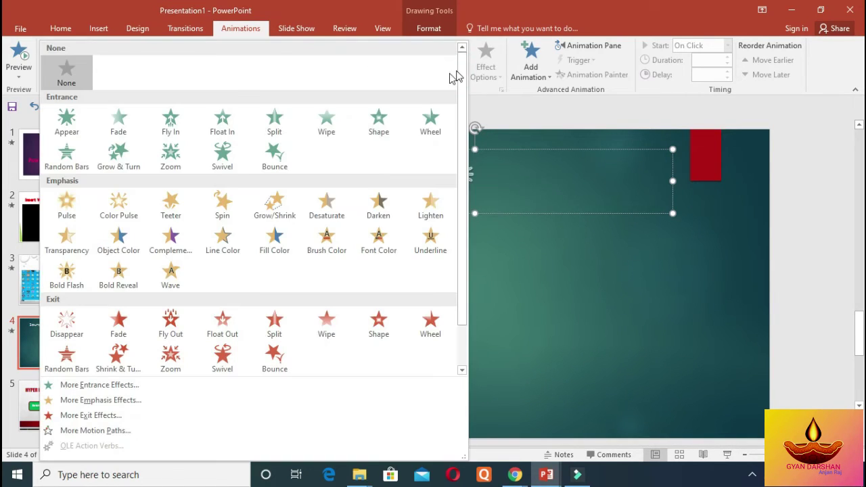
{"action": "left_click", "coordinate": [172, 162]}
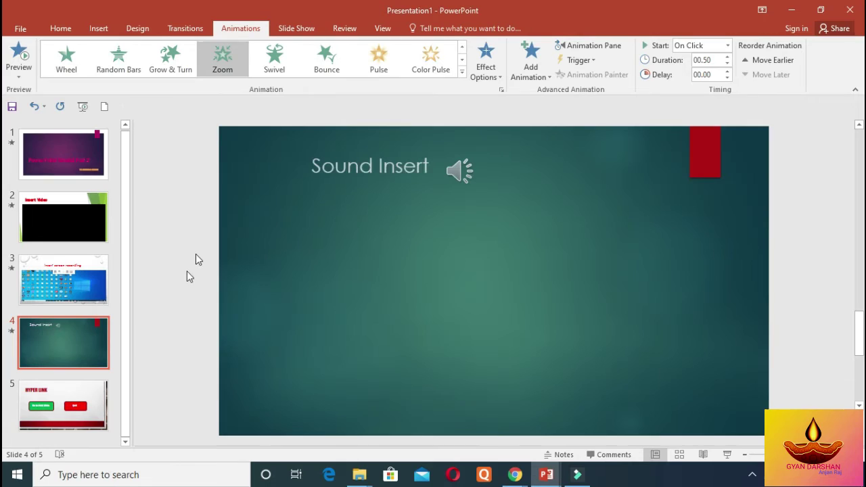
{"action": "left_click", "coordinate": [62, 406]}
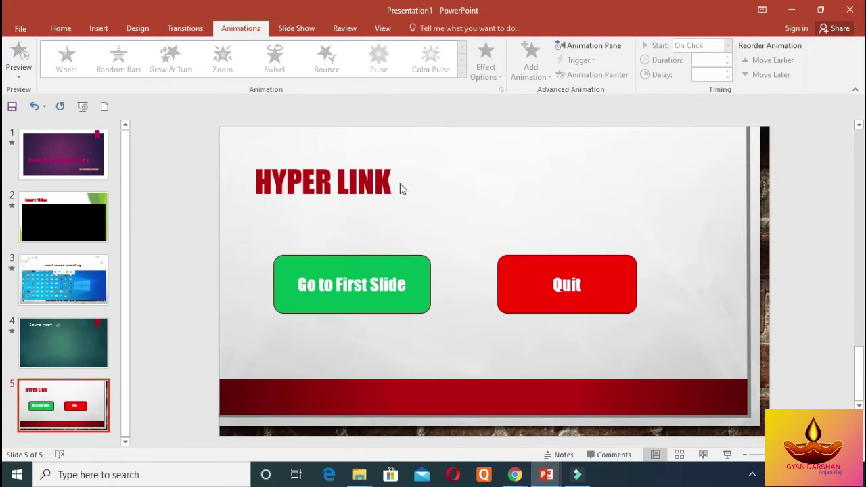
{"action": "left_click", "coordinate": [88, 338]}
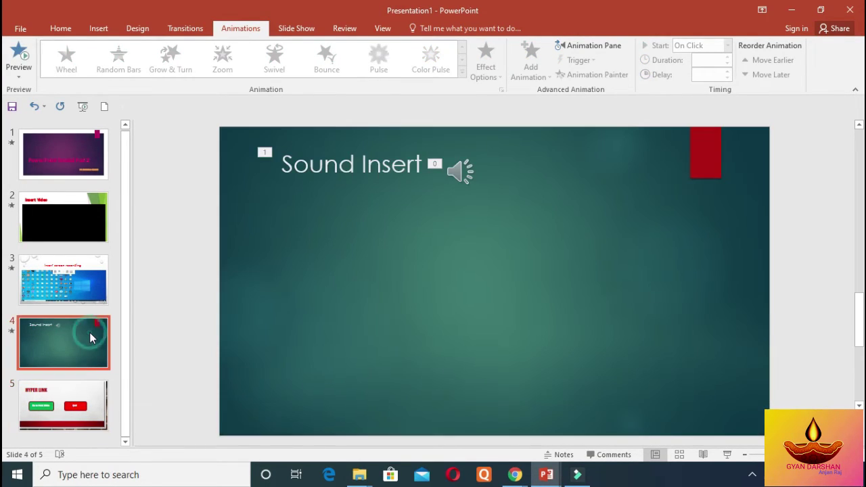
{"action": "left_click", "coordinate": [185, 29]}
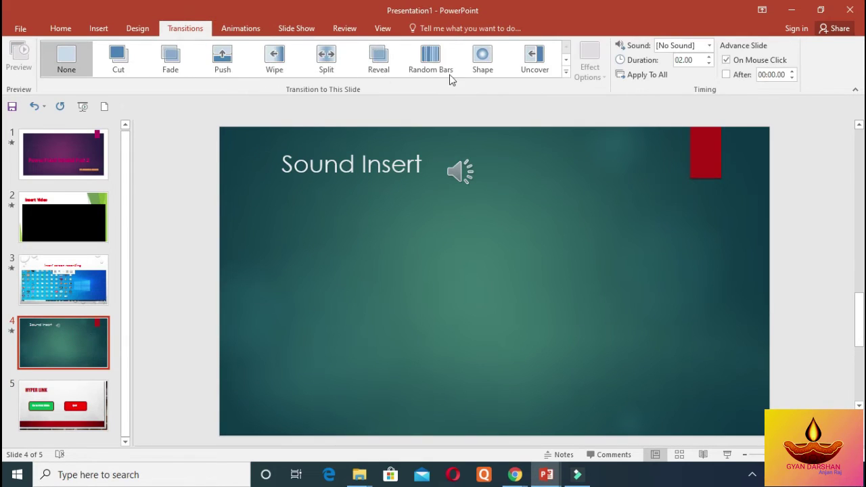
Apply Origami to slide 4, then try Airplane and settle on Honeycomb for slide 5
{"action": "left_click", "coordinate": [565, 73]}
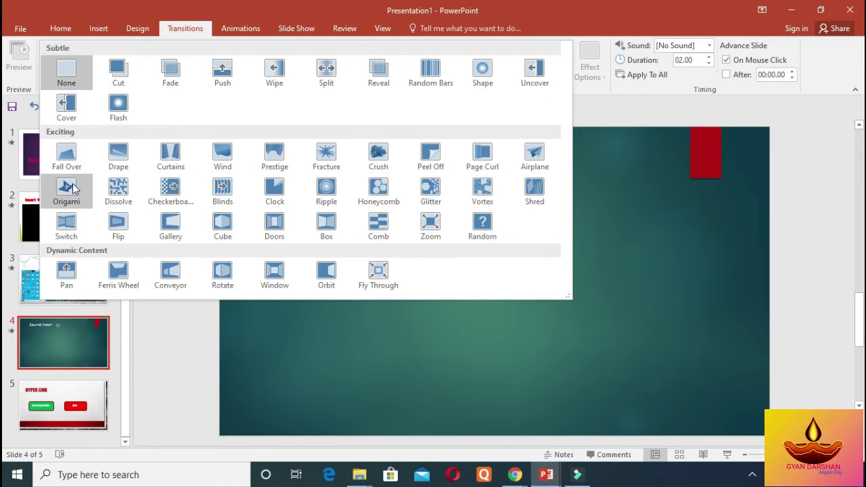
{"action": "left_click", "coordinate": [72, 193]}
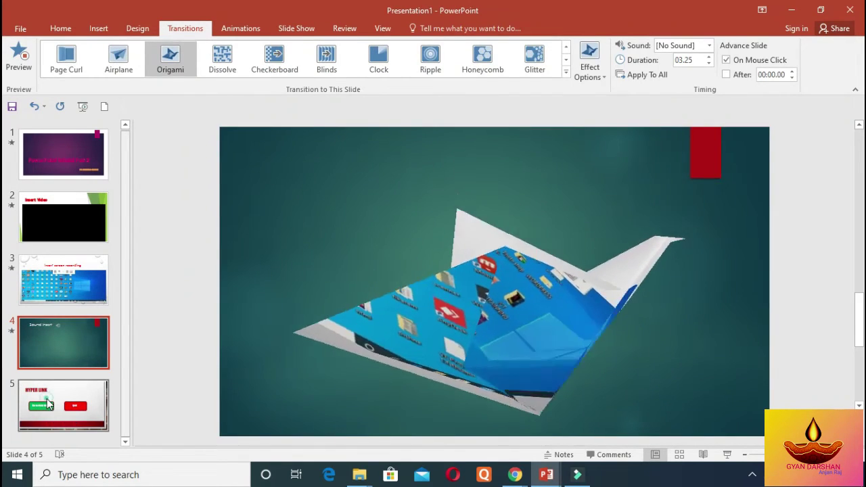
{"action": "left_click", "coordinate": [49, 404]}
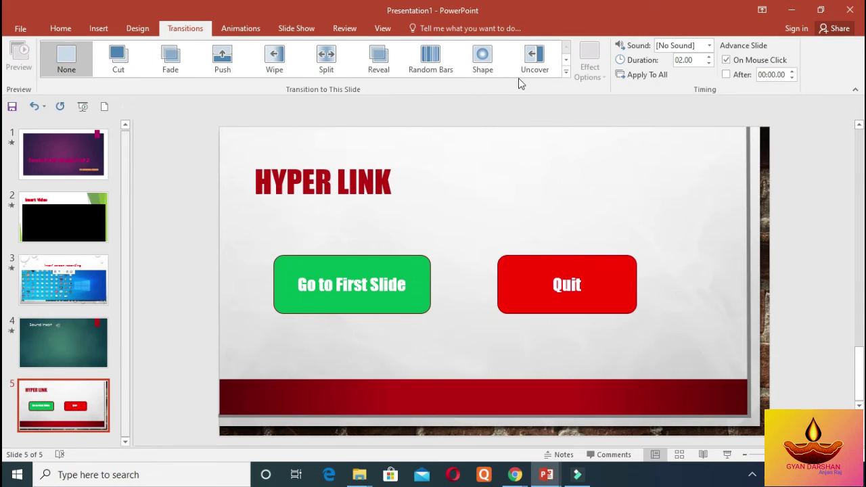
{"action": "left_click", "coordinate": [566, 75]}
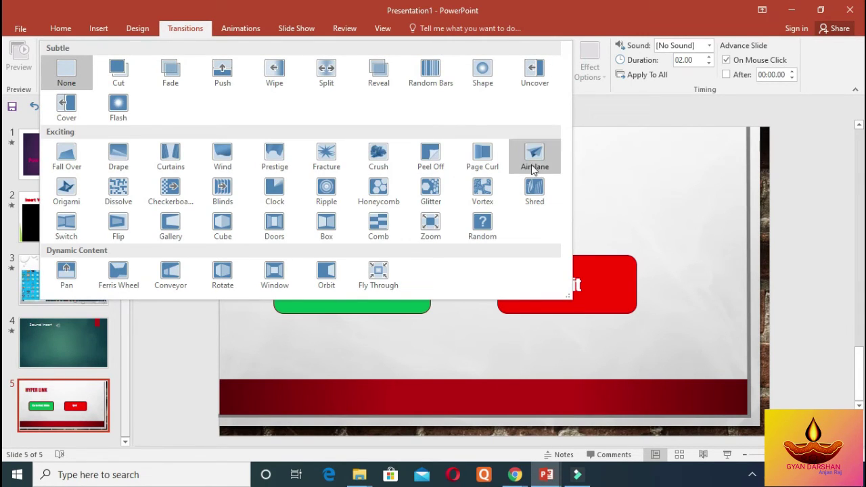
{"action": "left_click", "coordinate": [532, 163]}
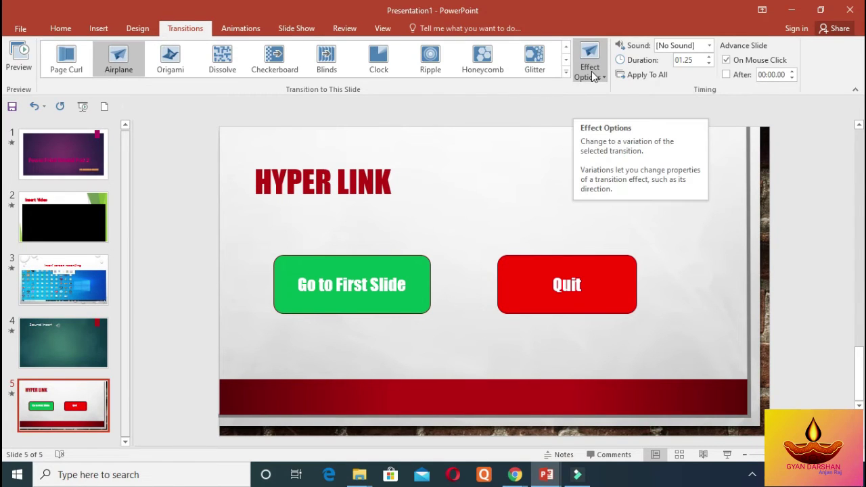
{"action": "left_click", "coordinate": [486, 70]}
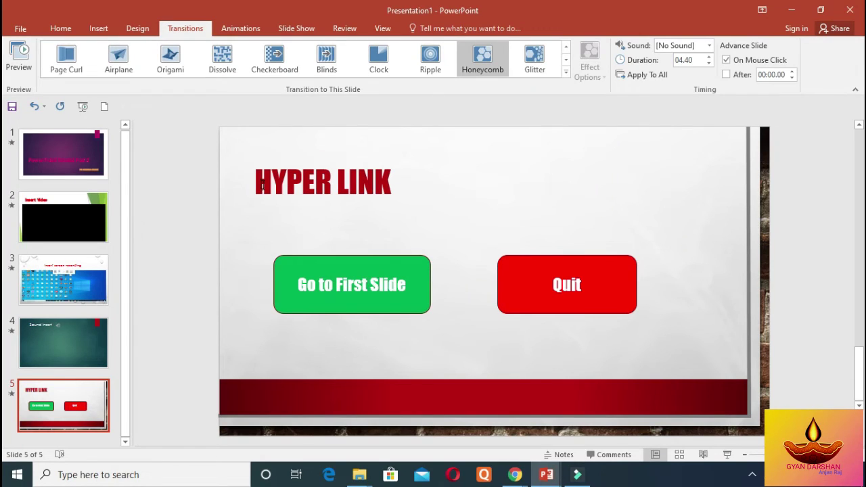
Select the HYPER LINK title, then the Go to First Slide button, then the title again
{"action": "left_click", "coordinate": [257, 181]}
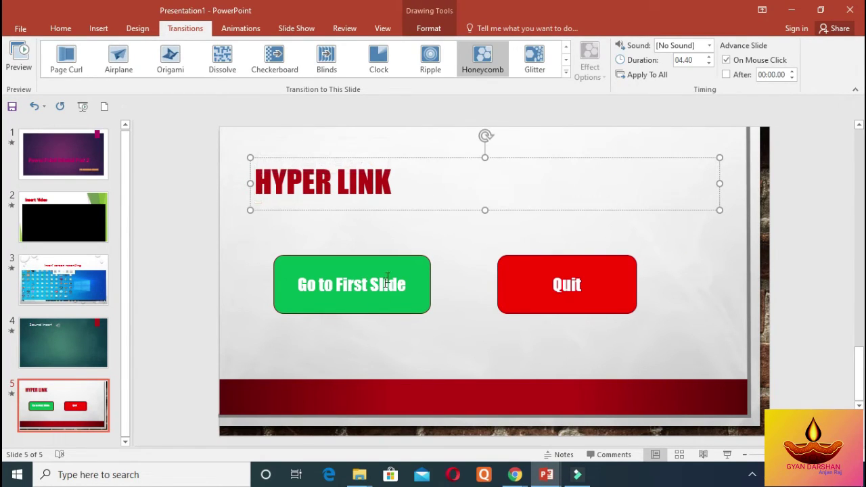
{"action": "left_click", "coordinate": [387, 279]}
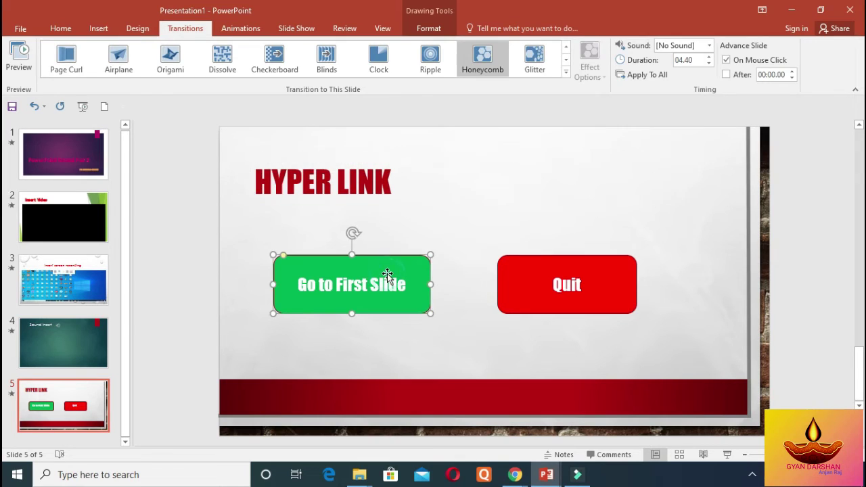
{"action": "left_click", "coordinate": [251, 180]}
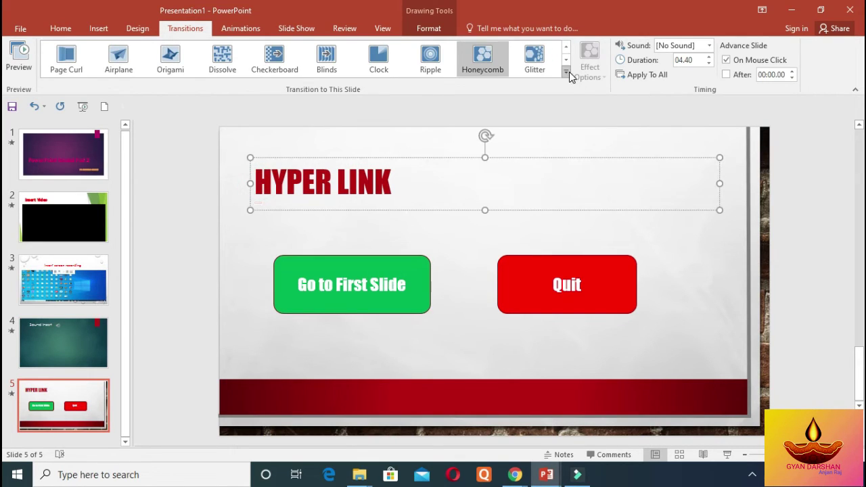
Apply the Swivel entrance effect to the HYPER LINK title from More Entrance Effects
{"action": "left_click", "coordinate": [230, 30]}
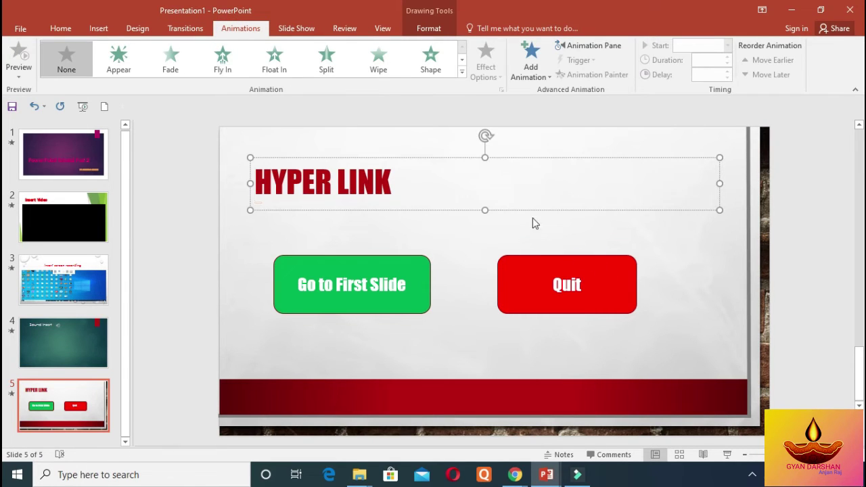
{"action": "left_click", "coordinate": [461, 72]}
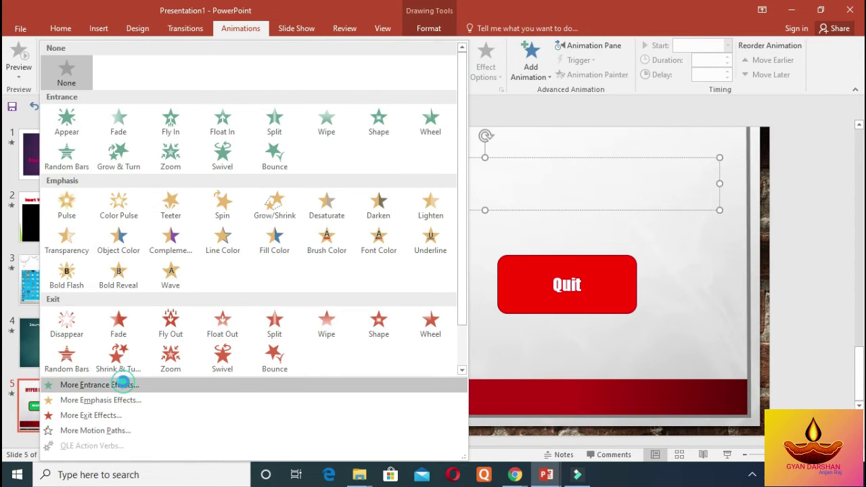
{"action": "left_click", "coordinate": [122, 383]}
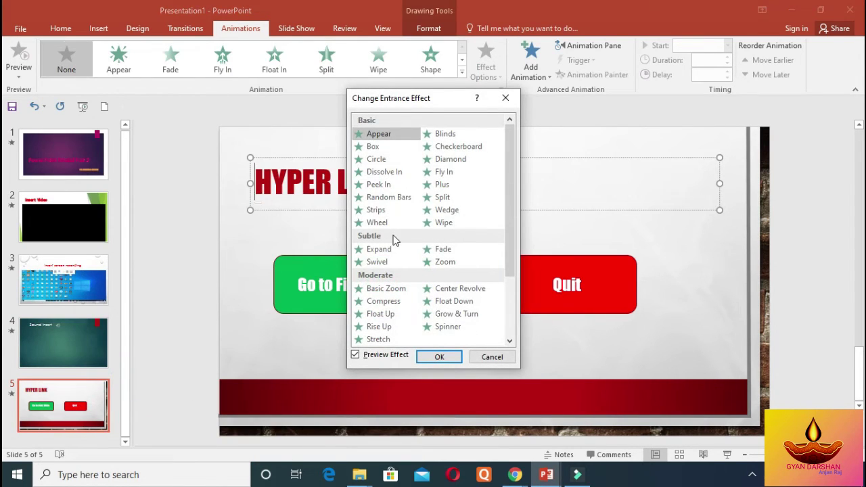
{"action": "left_click", "coordinate": [385, 261]}
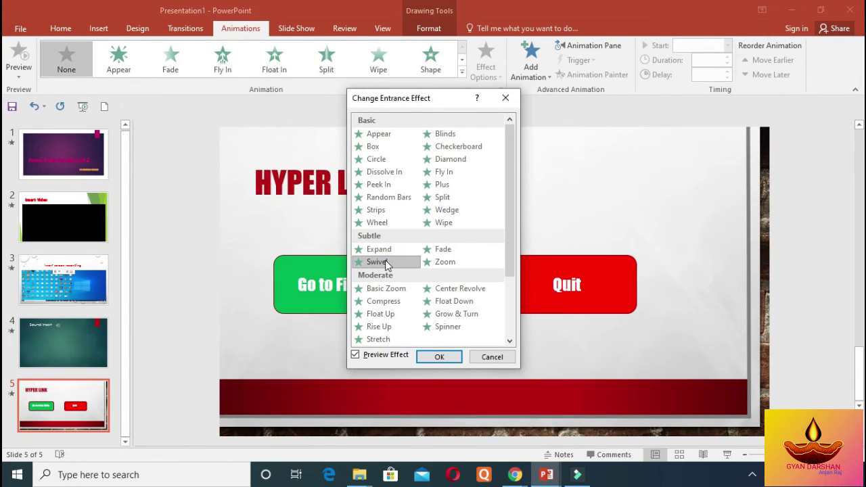
{"action": "left_click", "coordinate": [438, 357]}
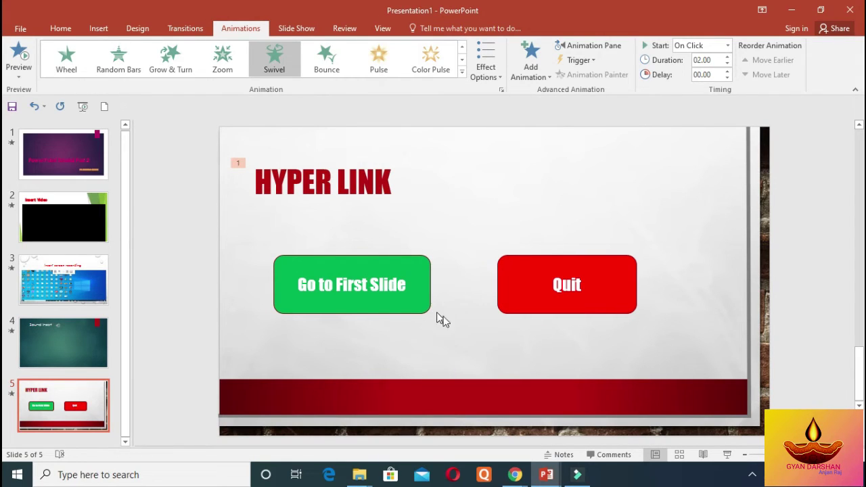
Return to Home and step through slides 1 to 4, ending back on slide 1
{"action": "left_click", "coordinate": [60, 30]}
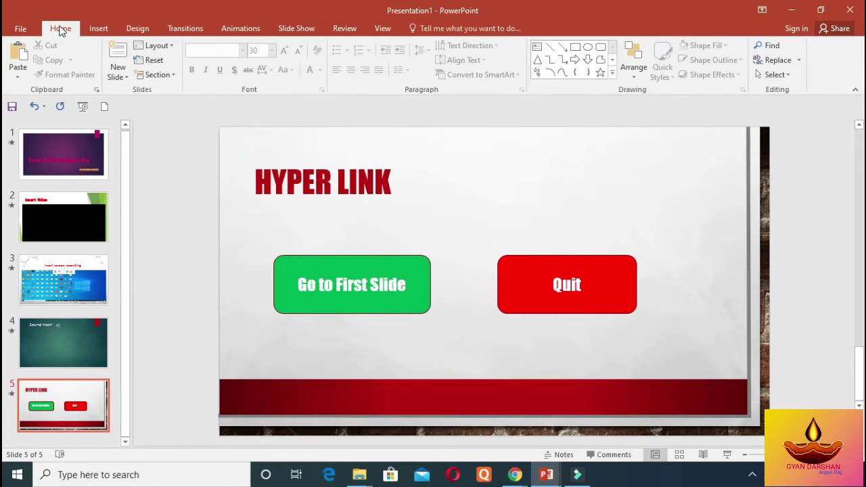
{"action": "left_click", "coordinate": [75, 152]}
{"action": "left_click", "coordinate": [87, 230]}
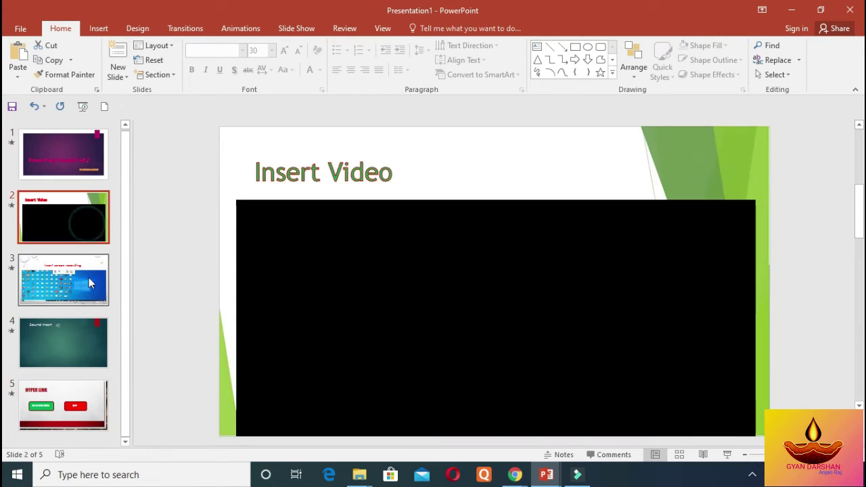
{"action": "left_click", "coordinate": [89, 279]}
{"action": "left_click", "coordinate": [79, 349]}
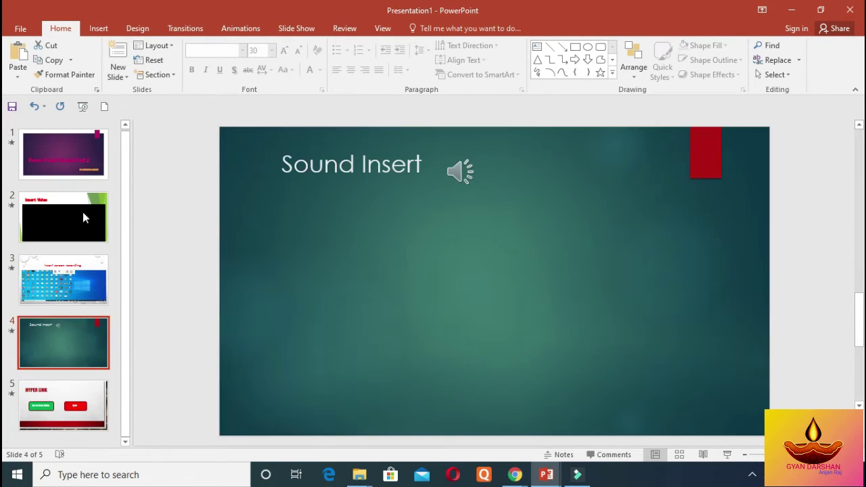
{"action": "left_click", "coordinate": [84, 172]}
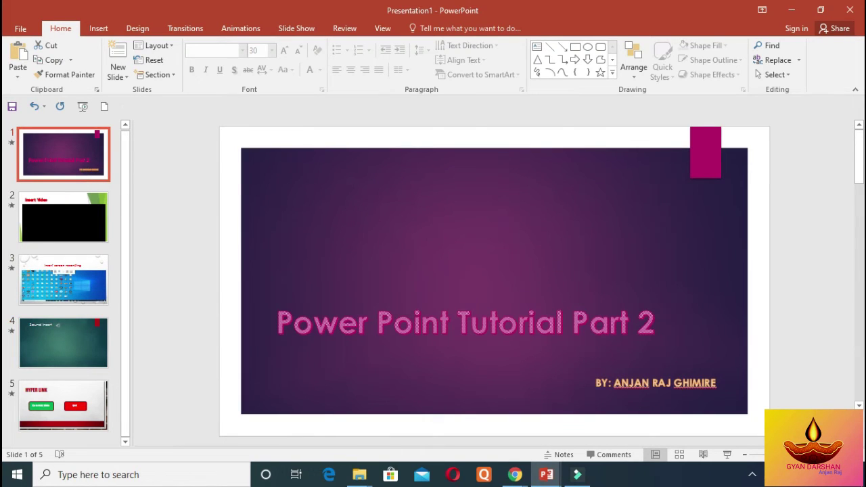
Start the slideshow with F5, play and pause the inserted video, then play the screen recording
{"action": "key", "text": "F5"}
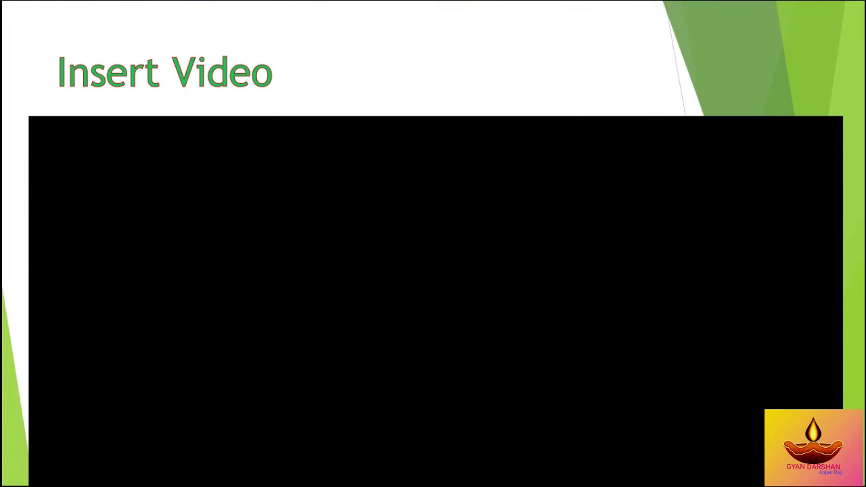
{"action": "mouse_move", "coordinate": [544, 188]}
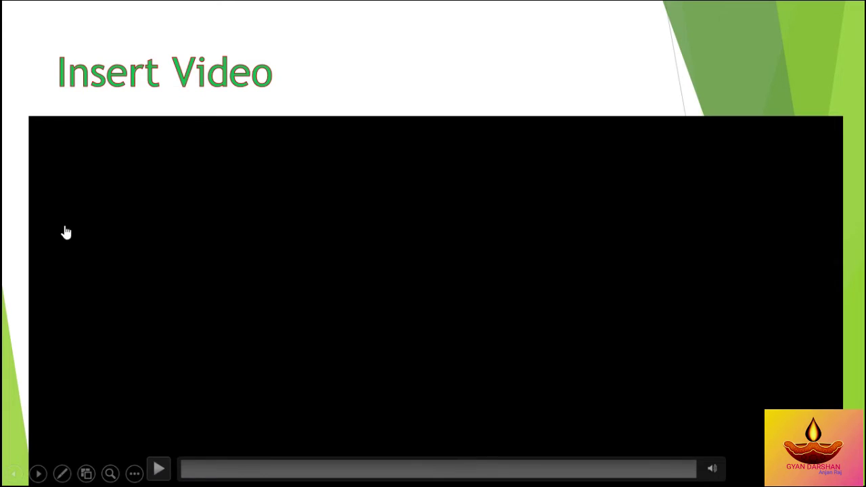
{"action": "left_click", "coordinate": [413, 389]}
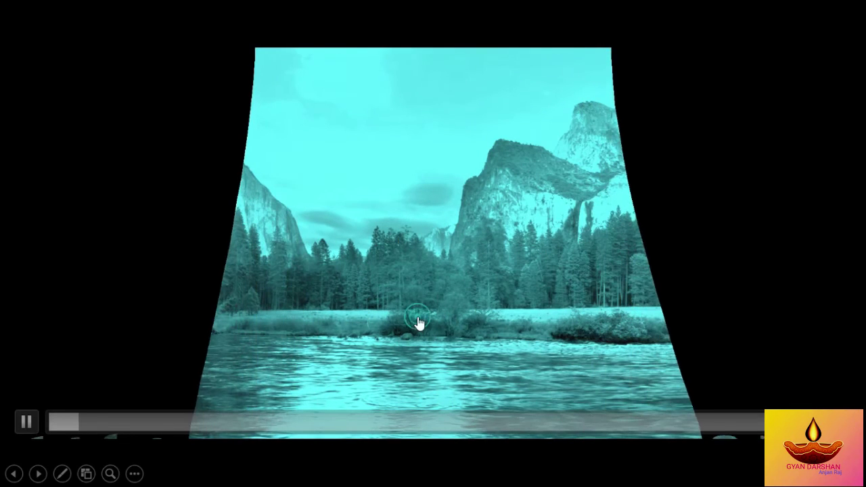
{"action": "left_click", "coordinate": [418, 323]}
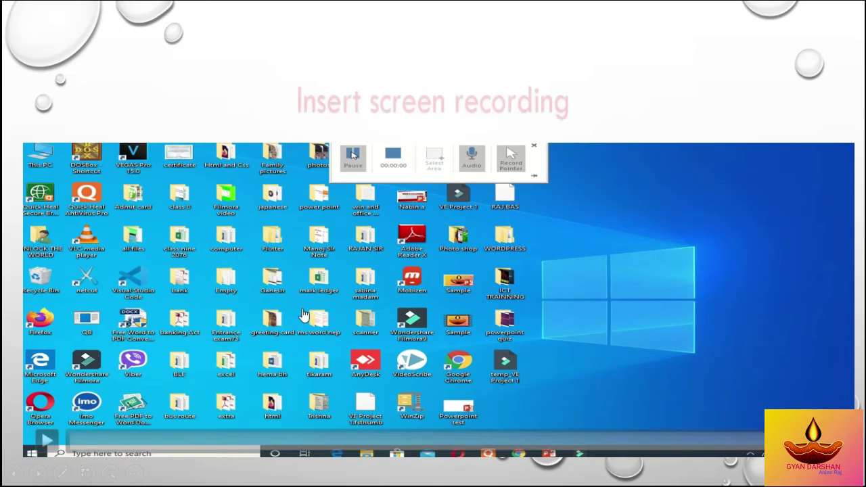
{"action": "left_click", "coordinate": [364, 278]}
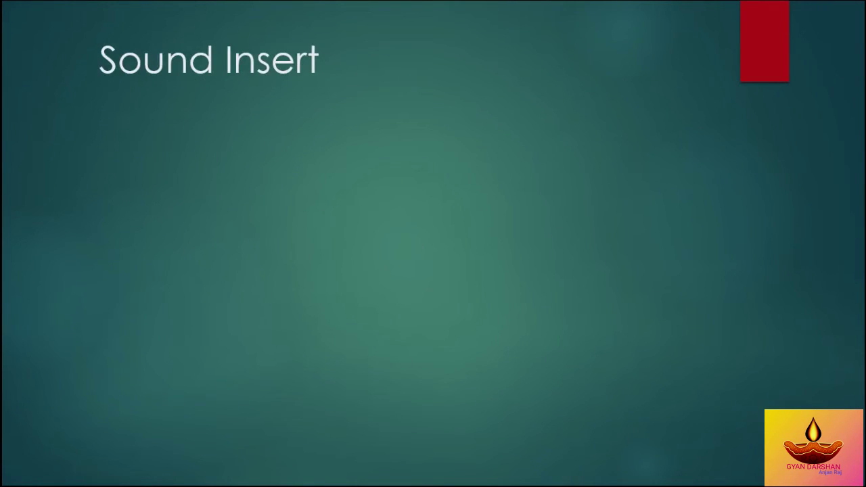
Advance past Sound Insert, follow the Go to First Slide link, then quit the show
{"action": "left_click", "coordinate": [348, 232]}
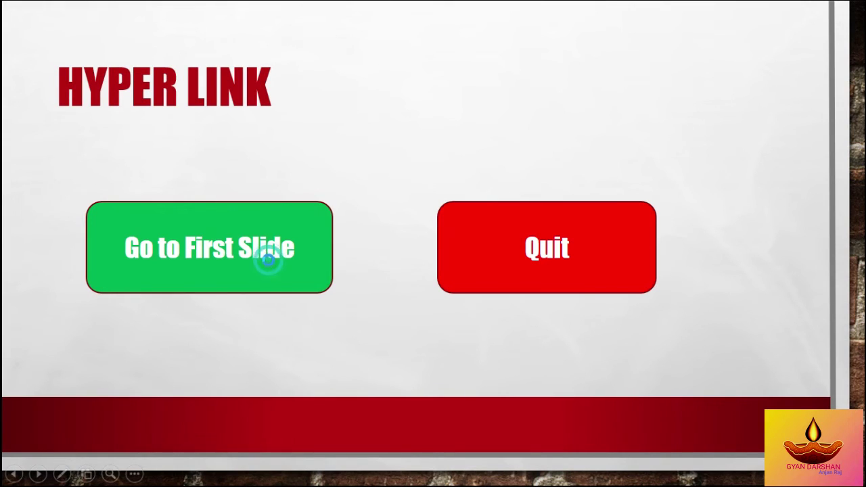
{"action": "left_click", "coordinate": [269, 261]}
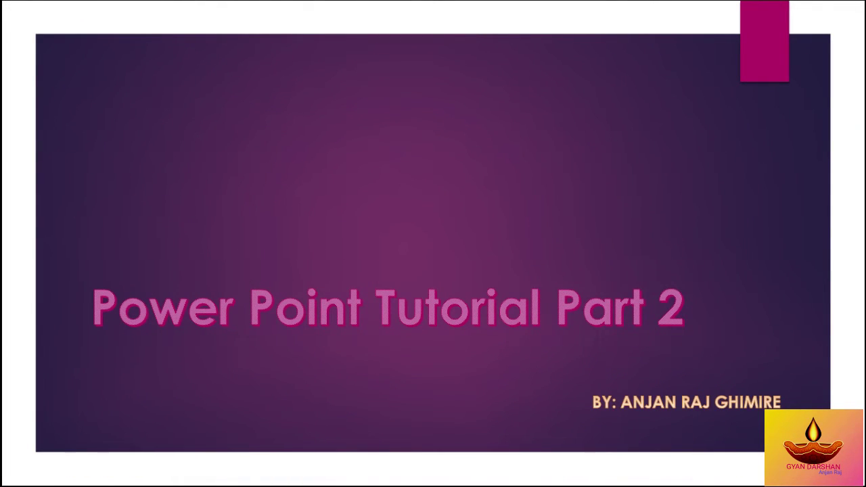
{"action": "key", "text": "Right"}
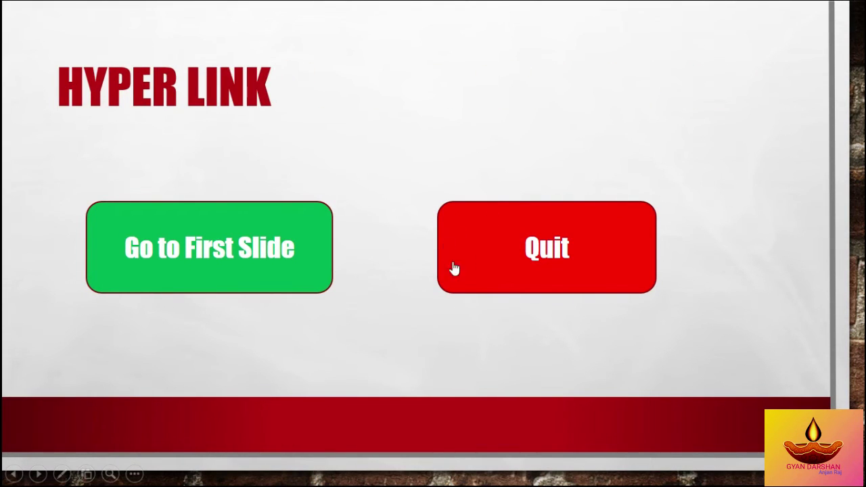
{"action": "left_click", "coordinate": [612, 252]}
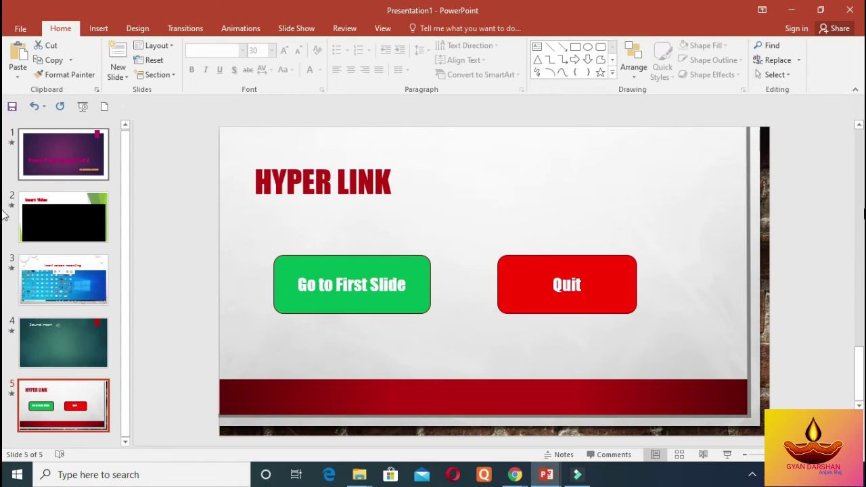
Browse the slide thumbnails, then add a new title-and-content slide after slide 5, HYPER LINK
{"action": "left_click", "coordinate": [857, 125]}
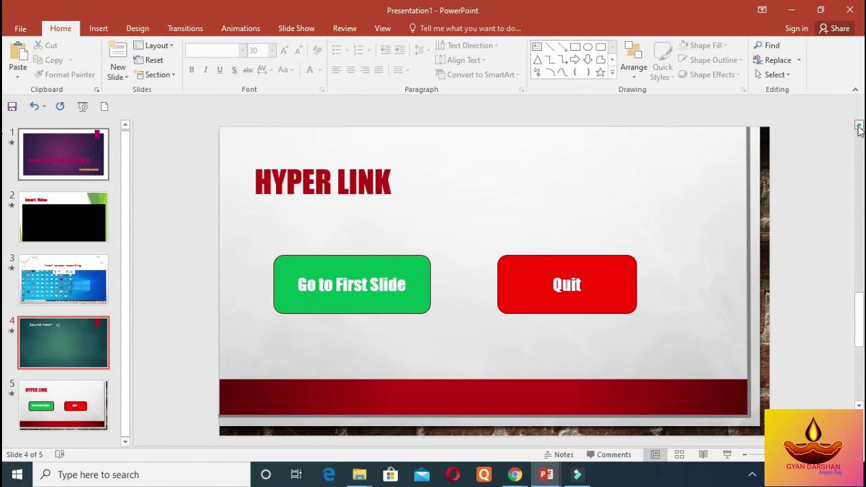
{"action": "left_click", "coordinate": [857, 125]}
{"action": "left_click", "coordinate": [857, 125]}
{"action": "left_click", "coordinate": [857, 125]}
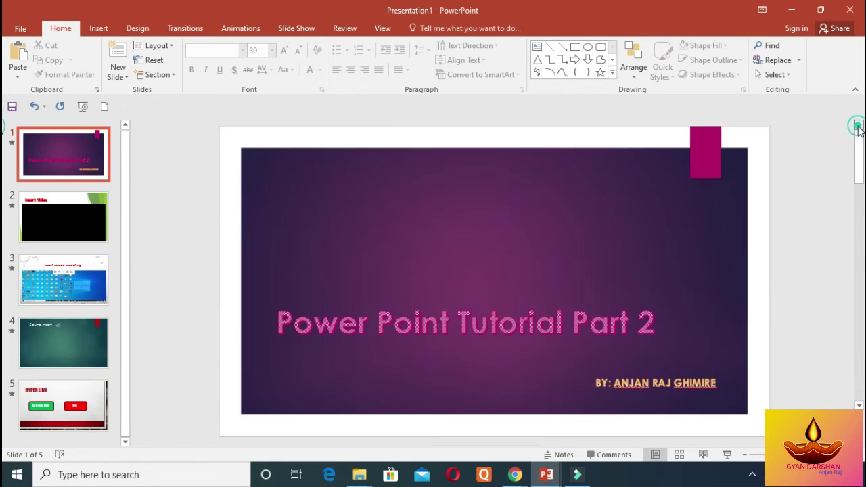
{"action": "left_click", "coordinate": [93, 228]}
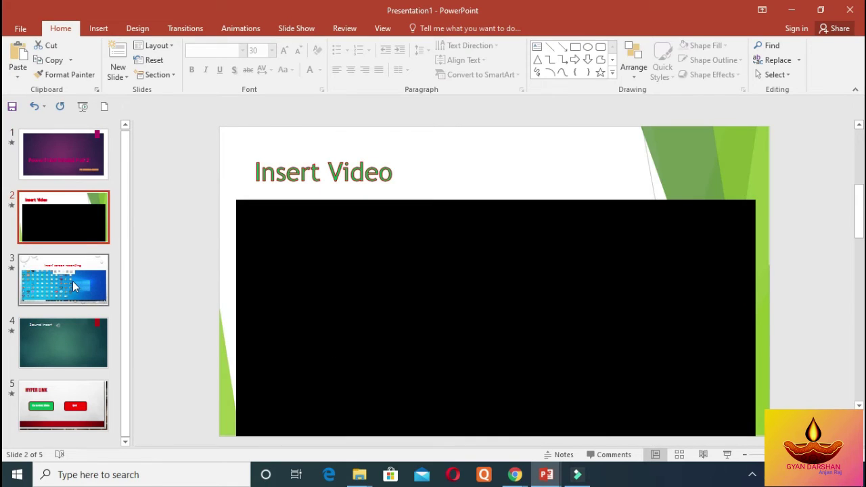
{"action": "left_click", "coordinate": [70, 259]}
{"action": "left_click", "coordinate": [72, 169]}
{"action": "left_click", "coordinate": [64, 211]}
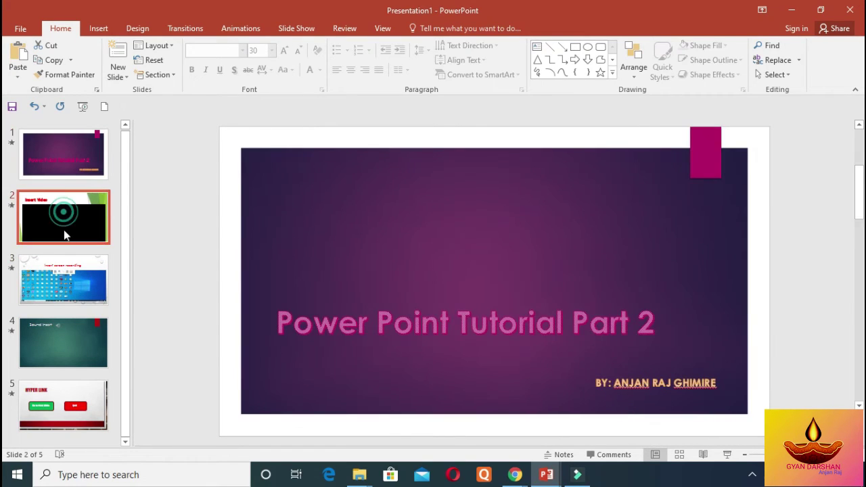
{"action": "left_click", "coordinate": [66, 278]}
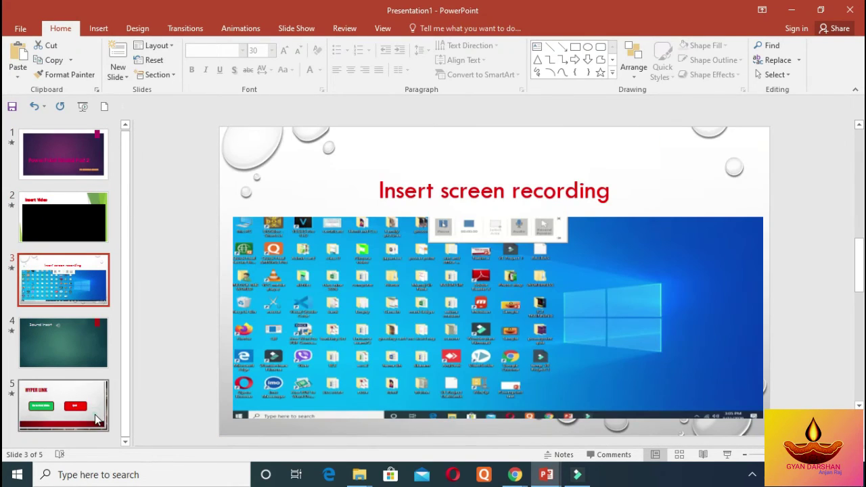
{"action": "left_click", "coordinate": [94, 416]}
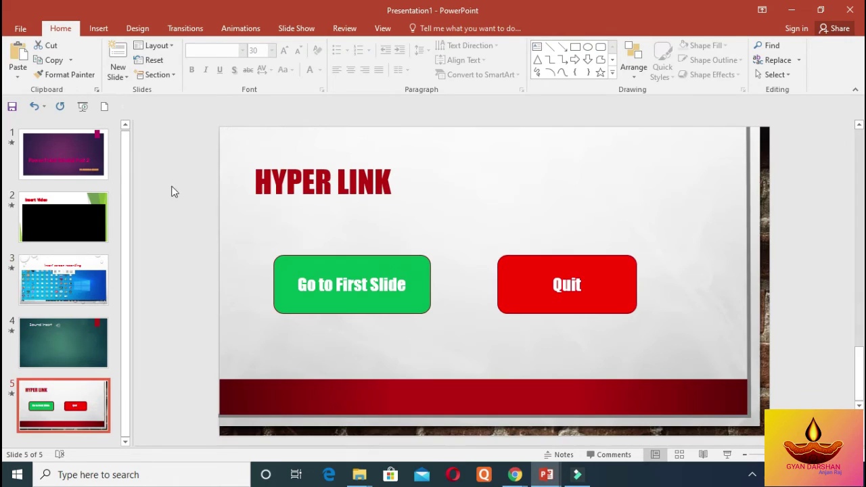
{"action": "left_click", "coordinate": [118, 58]}
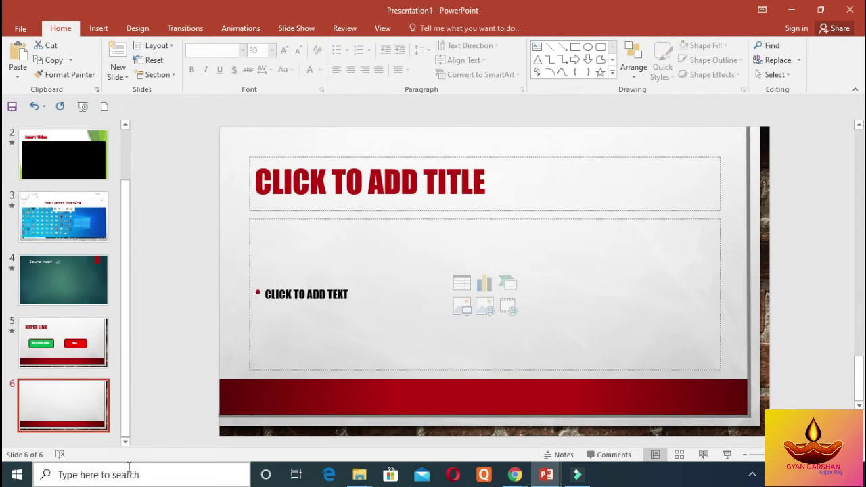
Delete the new slide's title and body placeholders, then undo both deletions
{"action": "left_click", "coordinate": [503, 195]}
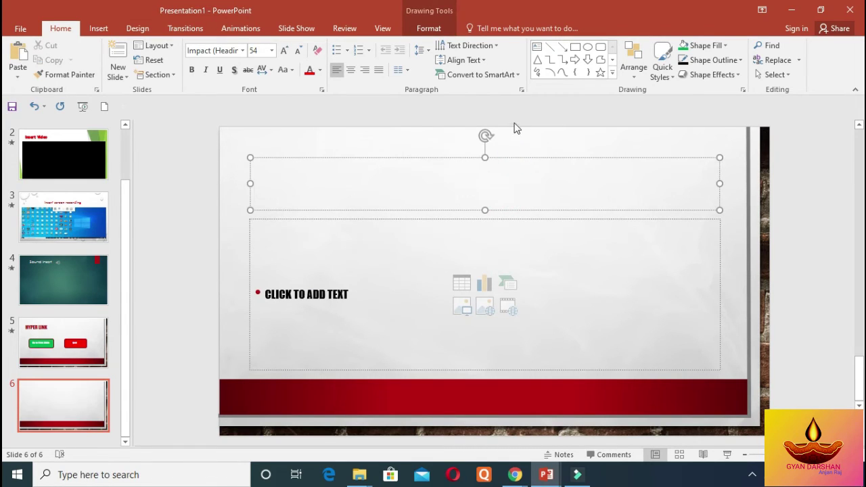
{"action": "left_click", "coordinate": [514, 156]}
{"action": "key", "text": "Delete"}
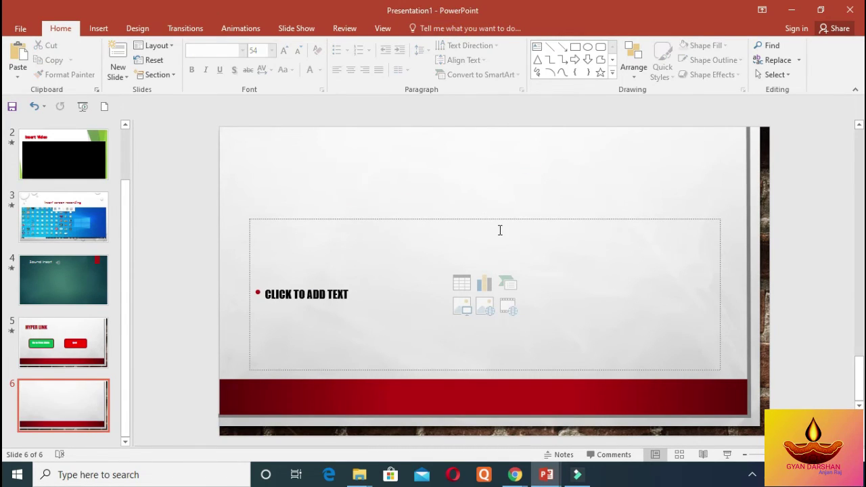
{"action": "left_click", "coordinate": [499, 218]}
{"action": "key", "text": "Delete"}
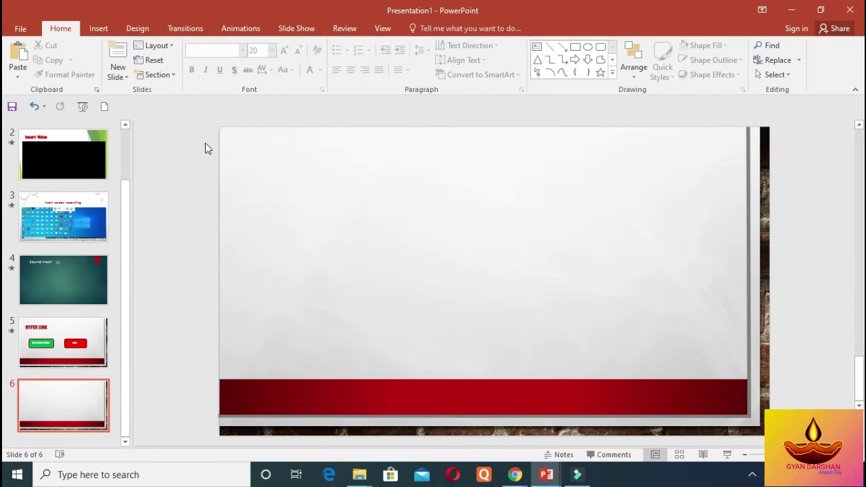
{"action": "key", "text": "ctrl+z"}
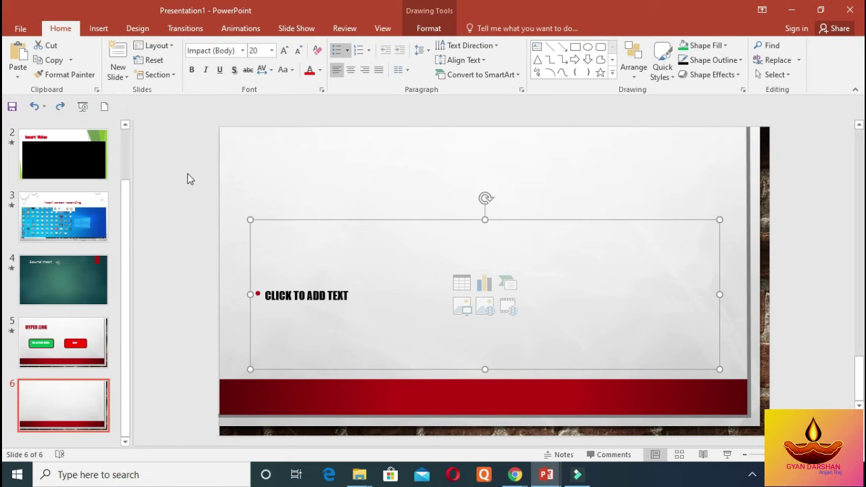
{"action": "key", "text": "ctrl+z"}
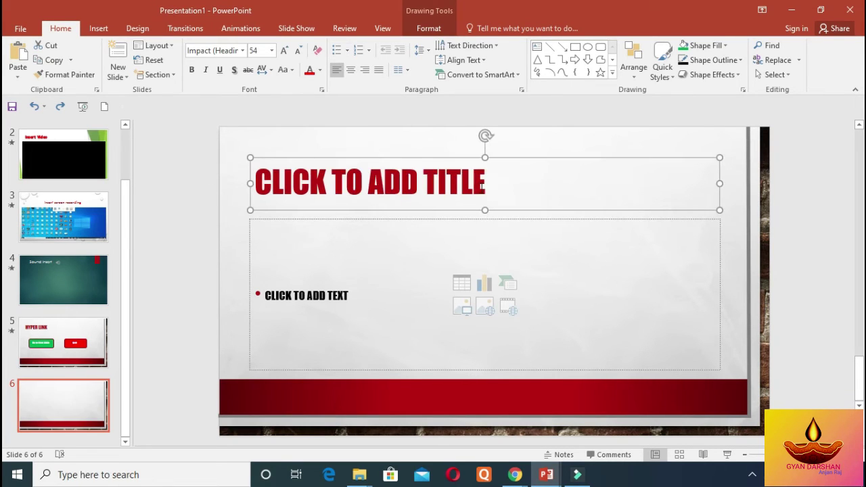
Type the title 'INSERT PICTURE IN FRAME' and delete the empty body placeholder
{"action": "left_click", "coordinate": [483, 184]}
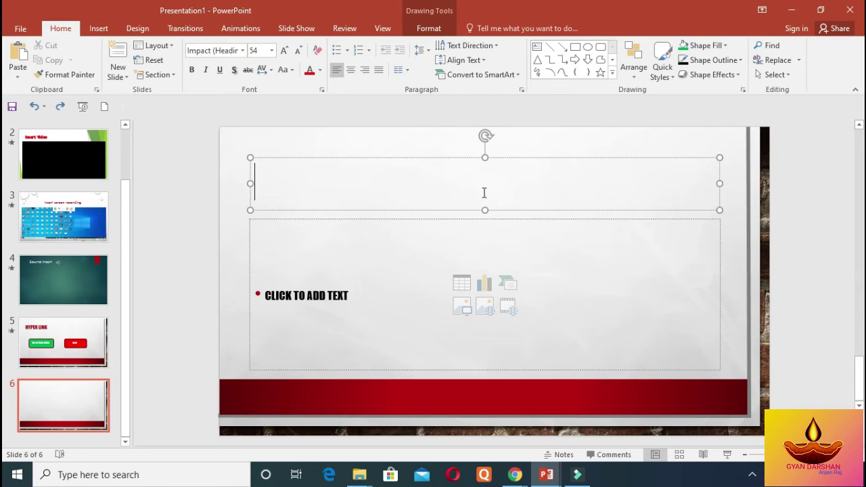
{"action": "type", "text": "INSERT "}
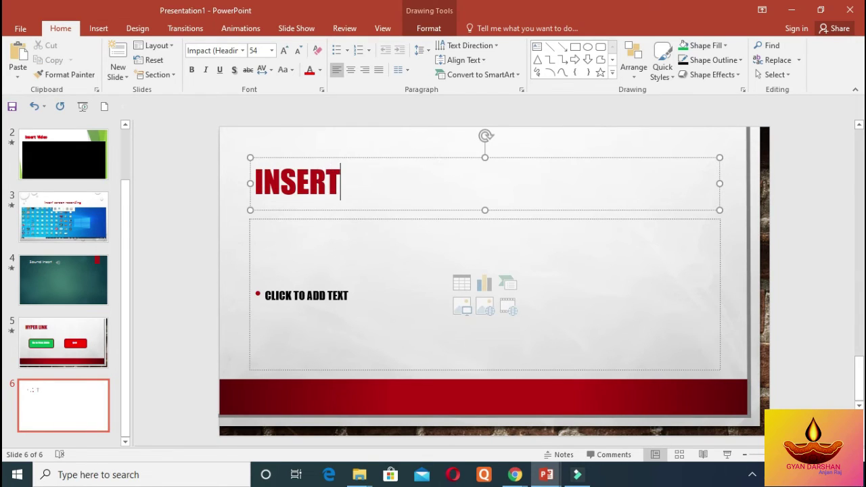
{"action": "type", "text": "PICT"}
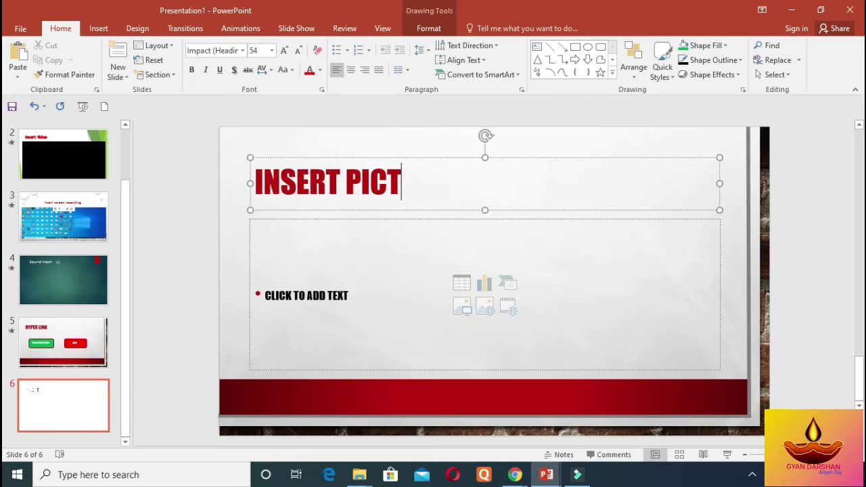
{"action": "type", "text": "URE IN F"}
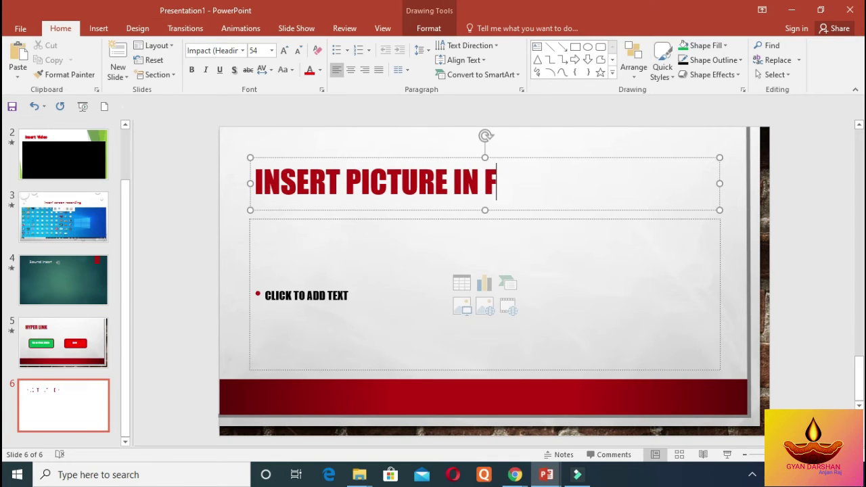
{"action": "type", "text": "RAME"}
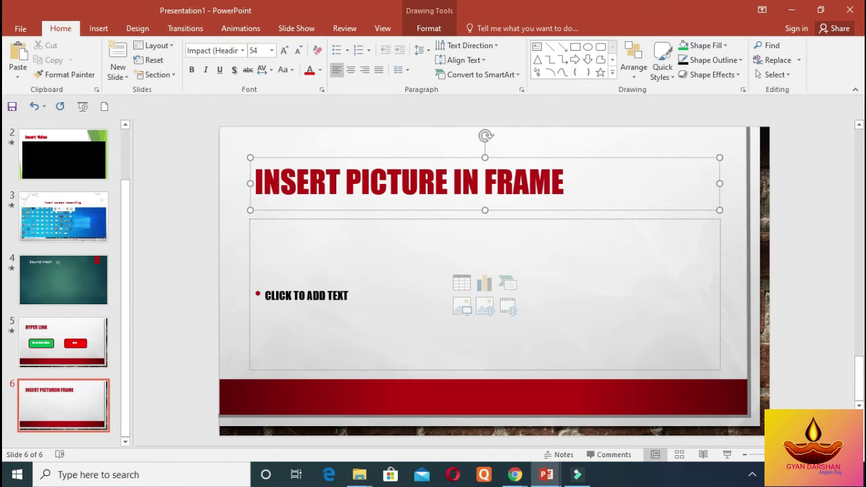
{"action": "left_click", "coordinate": [504, 220]}
{"action": "left_click", "coordinate": [498, 217]}
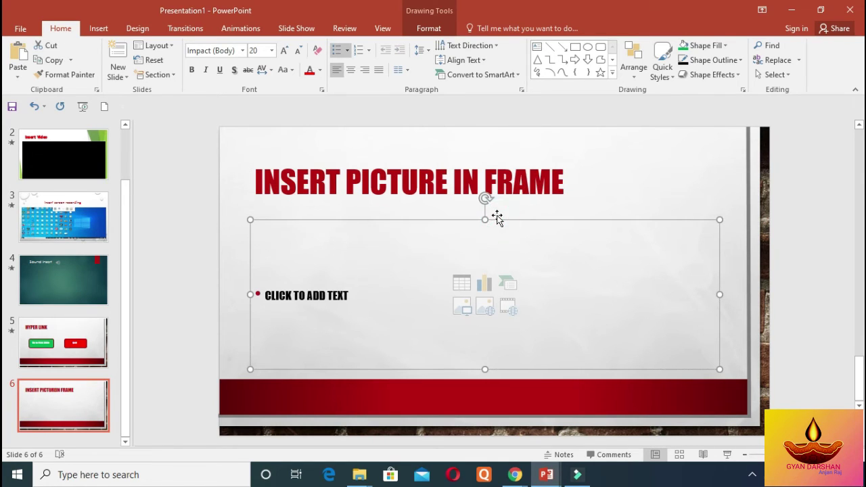
{"action": "key", "text": "Delete"}
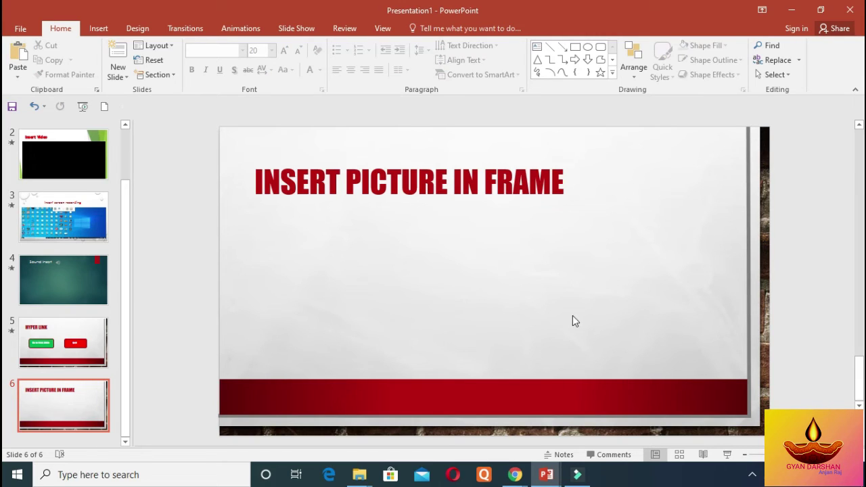
Draw an oval about 3.88" by 4.09" below the INSERT PICTURE IN FRAME title
{"action": "left_click", "coordinate": [100, 28]}
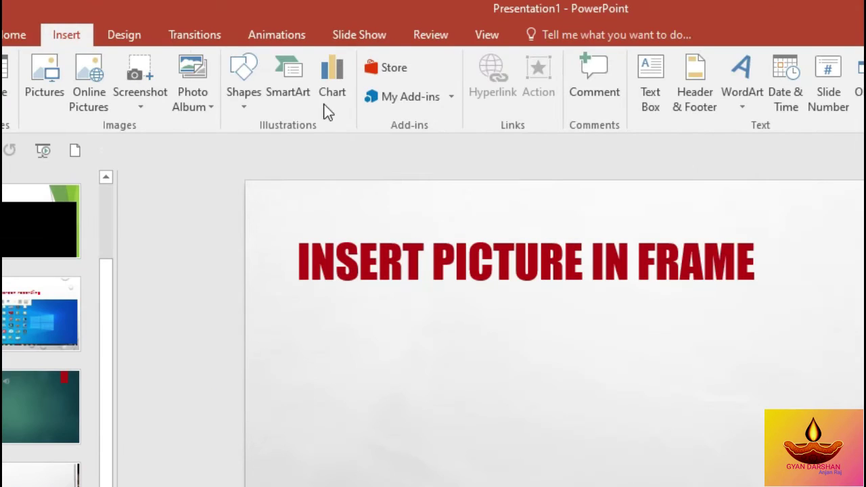
{"action": "left_click", "coordinate": [243, 92]}
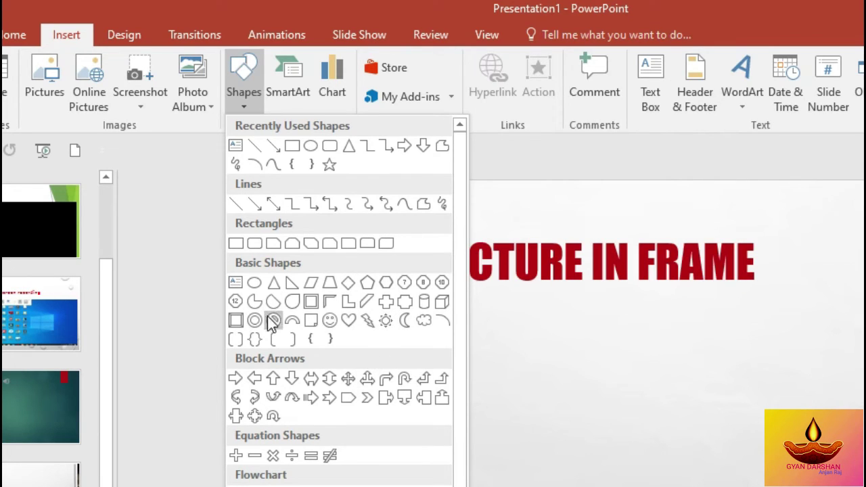
{"action": "left_click", "coordinate": [311, 146]}
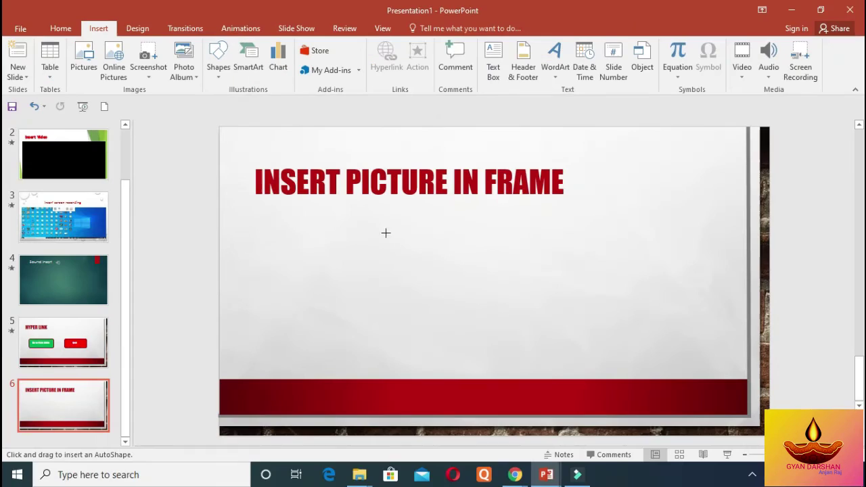
{"action": "left_click_drag", "start_coordinate": [370, 205], "coordinate": [539, 365]}
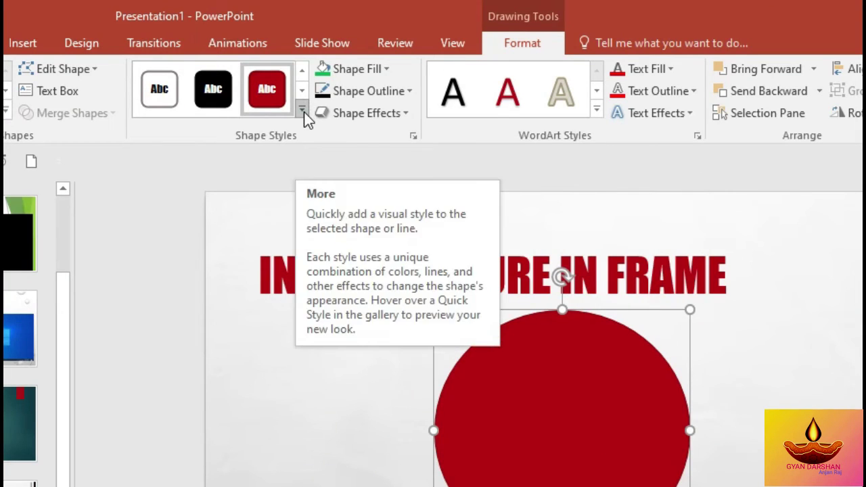
Give the circle the white, black-outline shape style and choose a Picture fill for it
{"action": "left_click", "coordinate": [304, 111]}
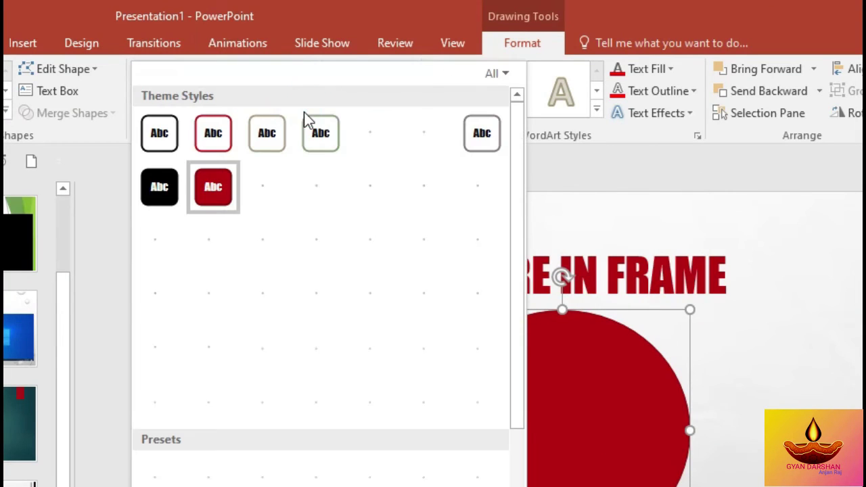
{"action": "left_click", "coordinate": [157, 135]}
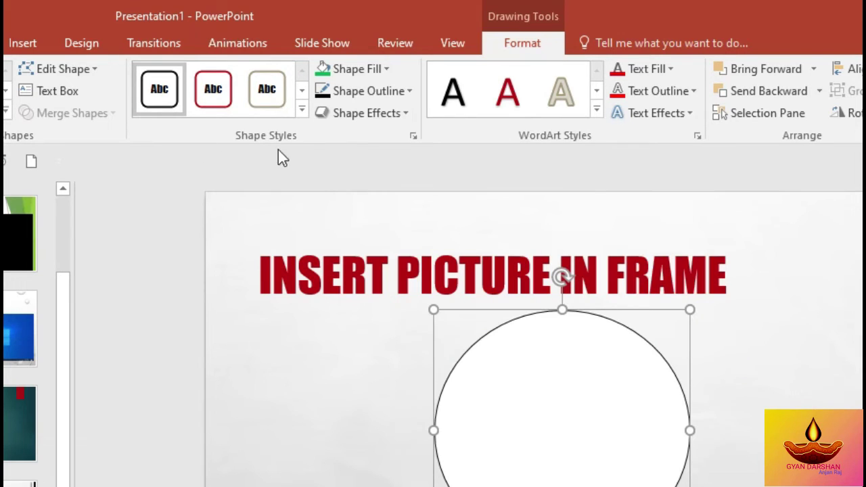
{"action": "left_click", "coordinate": [375, 74]}
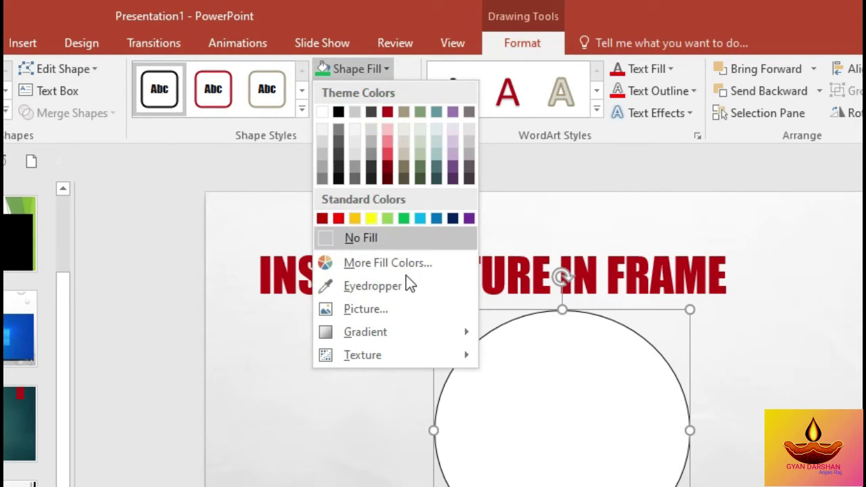
{"action": "left_click", "coordinate": [393, 300]}
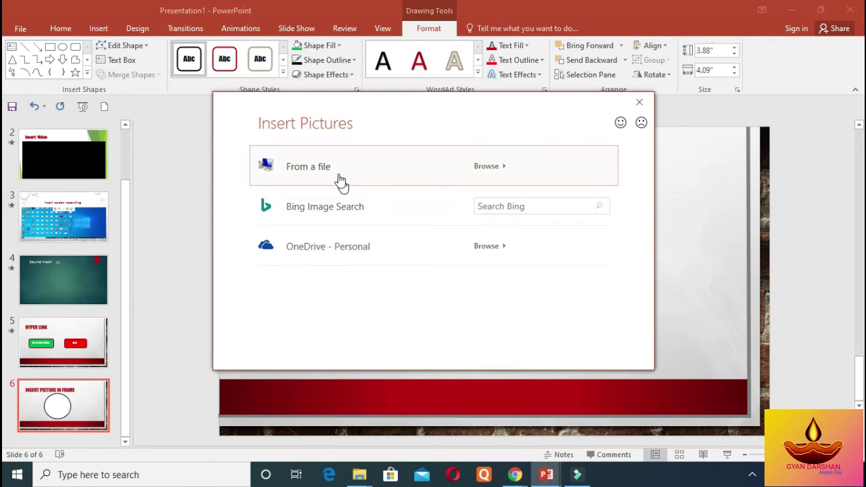
Fill the circle with IMG_20180911_185832 from the Desktop's Photo shop folder
{"action": "left_click", "coordinate": [332, 168]}
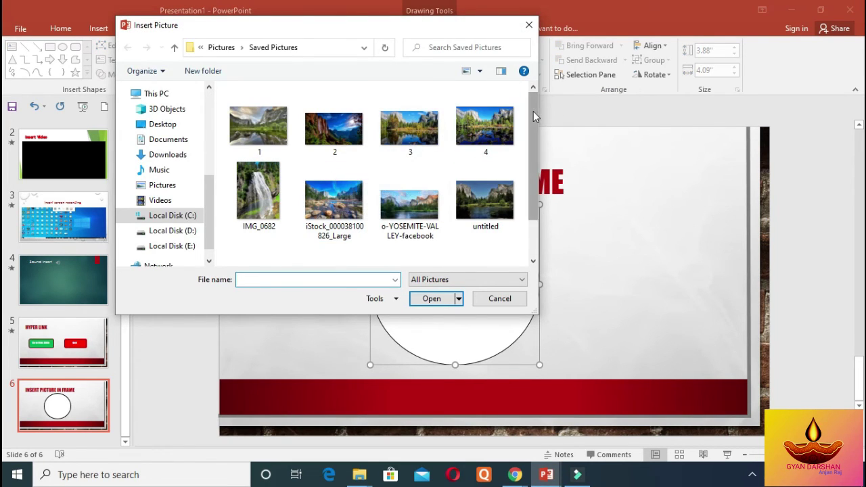
{"action": "scroll", "coordinate": [533, 111], "scroll_direction": "down", "scroll_amount": 1}
{"action": "scroll", "coordinate": [527, 230], "scroll_direction": "up", "scroll_amount": 1}
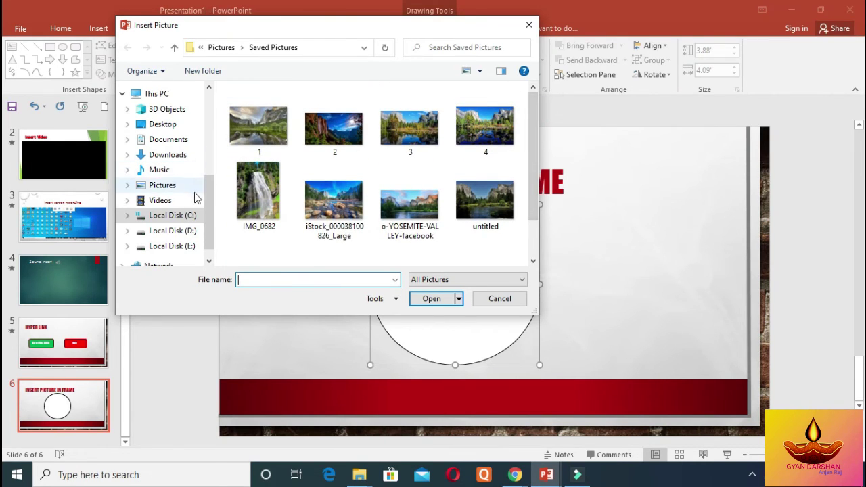
{"action": "scroll", "coordinate": [208, 212], "scroll_direction": "up", "scroll_amount": 1}
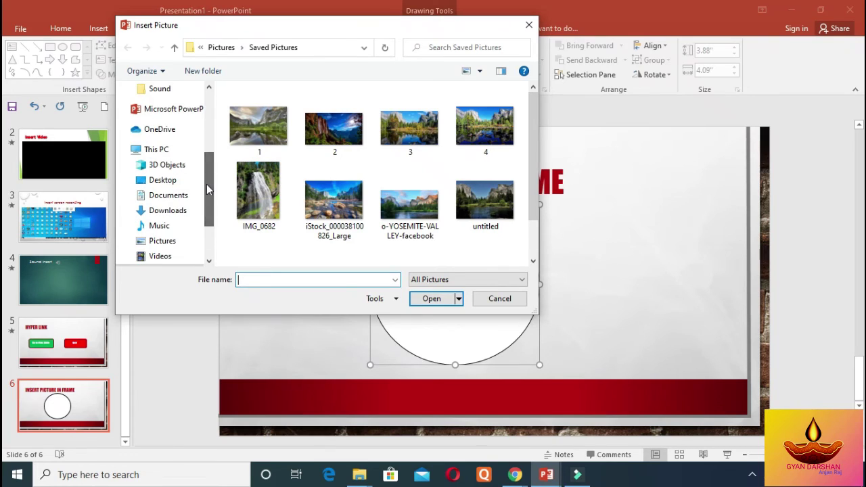
{"action": "left_click", "coordinate": [165, 183]}
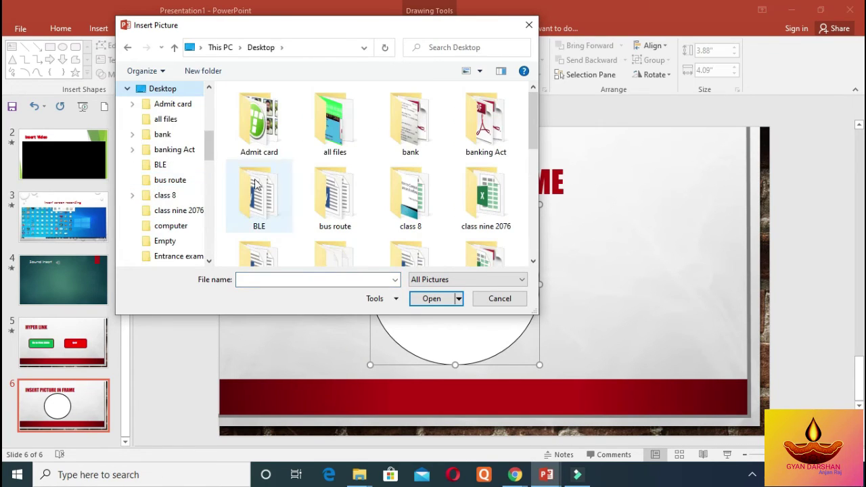
{"action": "left_click_drag", "start_coordinate": [535, 115], "coordinate": [522, 199]}
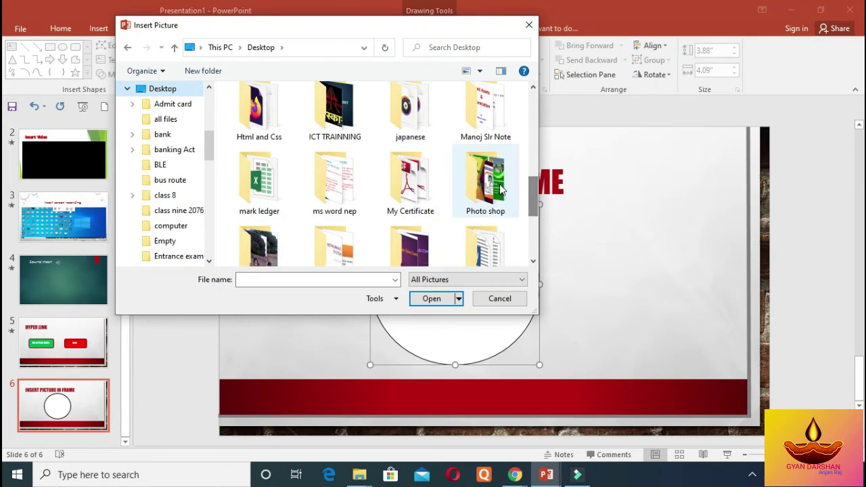
{"action": "double_click", "coordinate": [501, 189]}
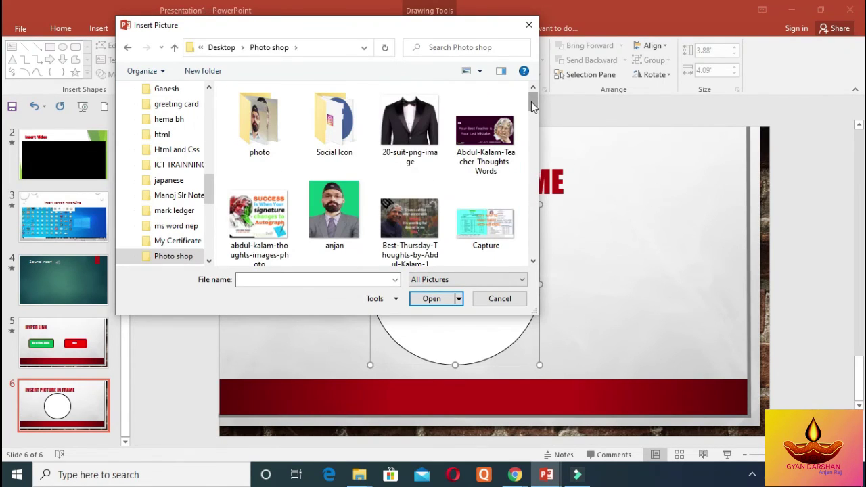
{"action": "left_click_drag", "start_coordinate": [533, 102], "coordinate": [532, 141]}
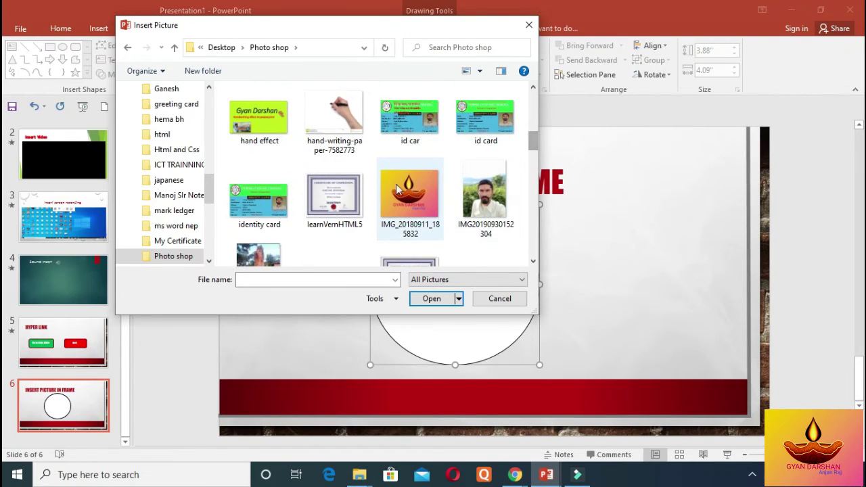
{"action": "left_click", "coordinate": [395, 197]}
{"action": "left_click", "coordinate": [431, 299]}
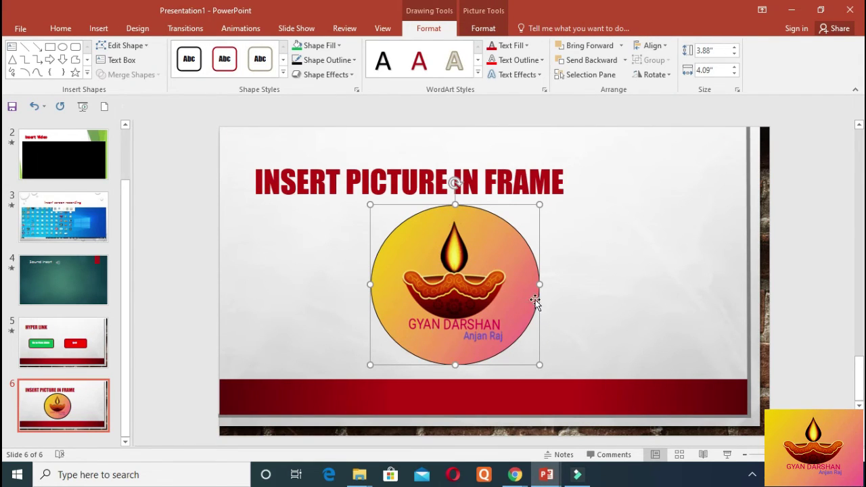
Stretch the picture-filled circle to about 5.15" wide and 4.23" tall
{"action": "left_click_drag", "start_coordinate": [538, 285], "coordinate": [565, 285]}
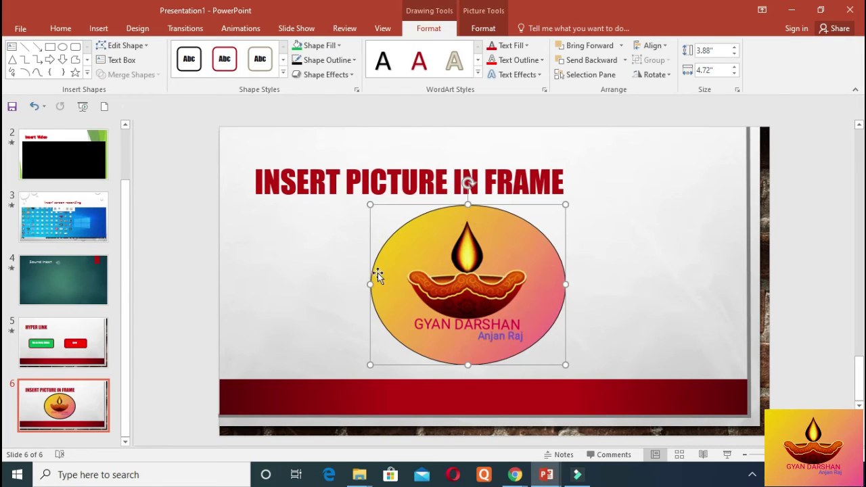
{"action": "left_click_drag", "start_coordinate": [371, 285], "coordinate": [352, 285]}
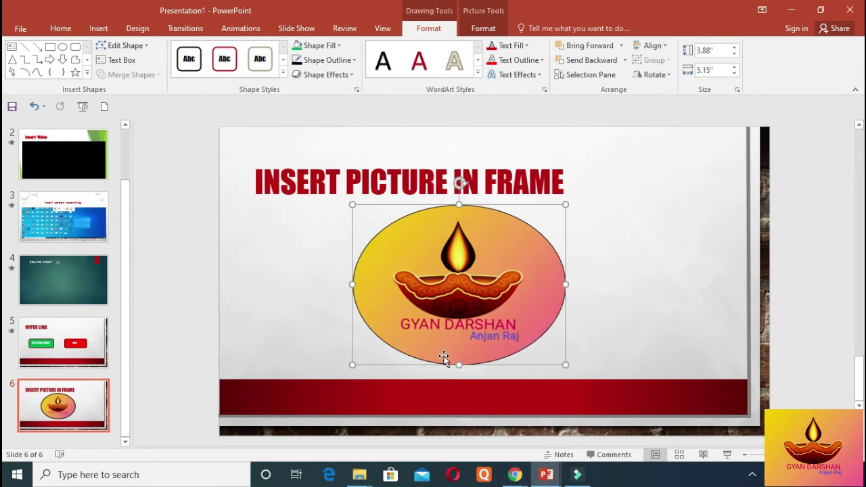
{"action": "left_click_drag", "start_coordinate": [459, 365], "coordinate": [459, 379]}
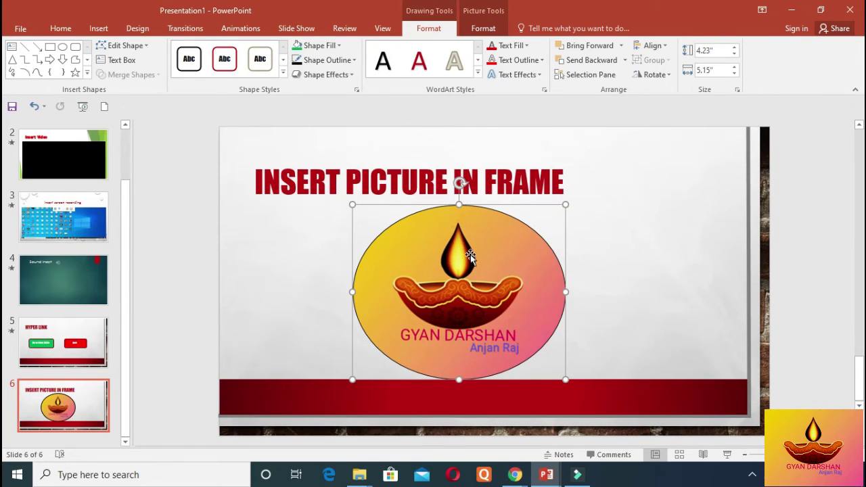
{"action": "left_click", "coordinate": [473, 34]}
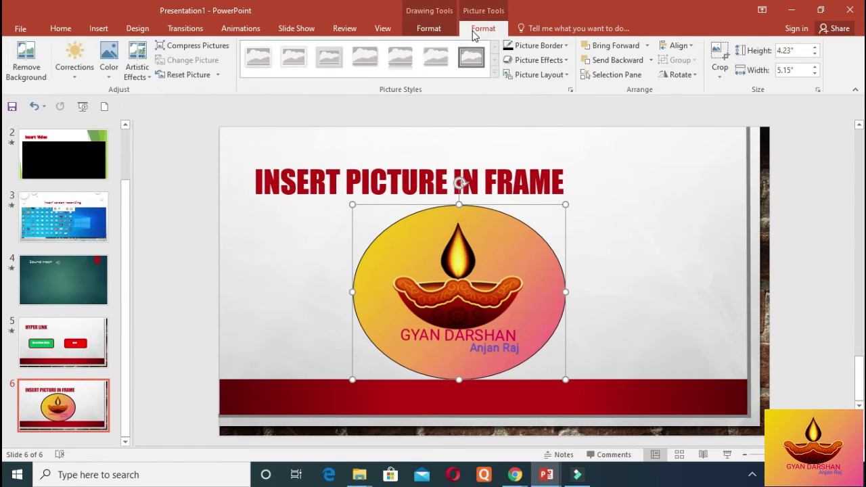
{"action": "left_click", "coordinate": [429, 30]}
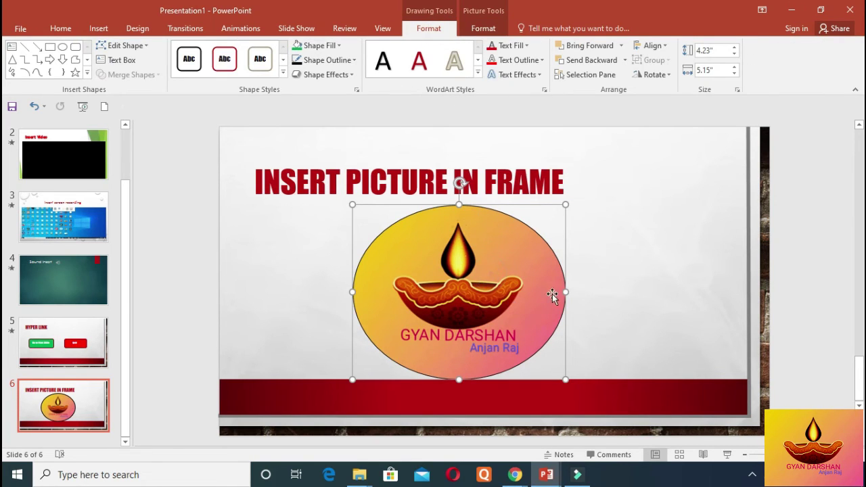
Resize the oval to 4.06" by 4.8" and move it left on the slide
{"action": "left_click", "coordinate": [616, 277]}
{"action": "double_click", "coordinate": [487, 262]}
{"action": "left_click_drag", "start_coordinate": [456, 206], "coordinate": [457, 198]}
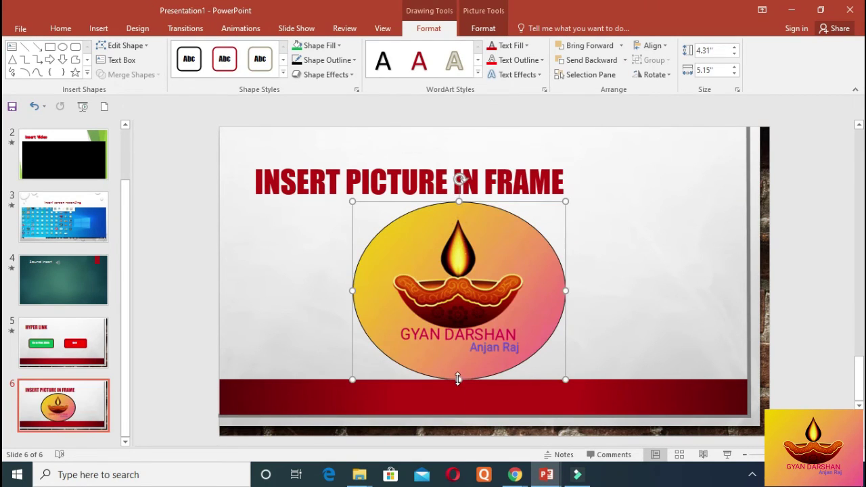
{"action": "mouse_move", "coordinate": [458, 378]}
{"action": "left_mouse_down"}
{"action": "mouse_move", "coordinate": [452, 358]}
{"action": "mouse_move", "coordinate": [458, 369]}
{"action": "left_mouse_up"}
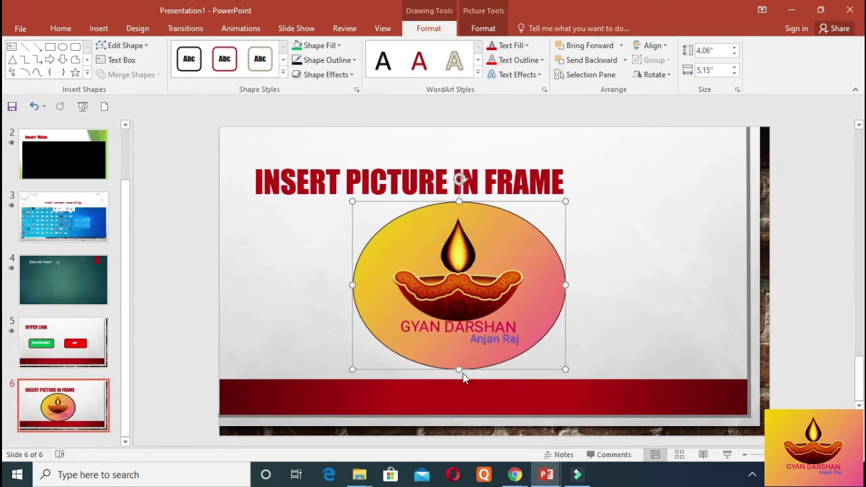
{"action": "left_click_drag", "start_coordinate": [569, 287], "coordinate": [551, 286]}
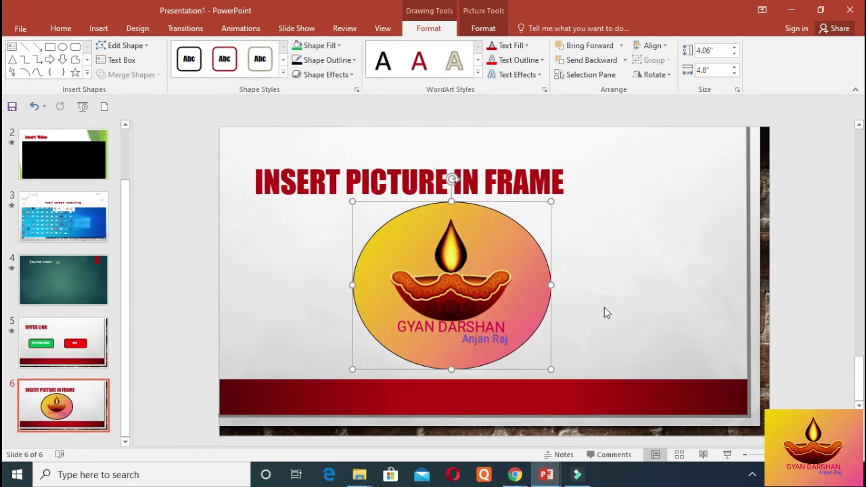
{"action": "left_click_drag", "start_coordinate": [495, 269], "coordinate": [455, 267]}
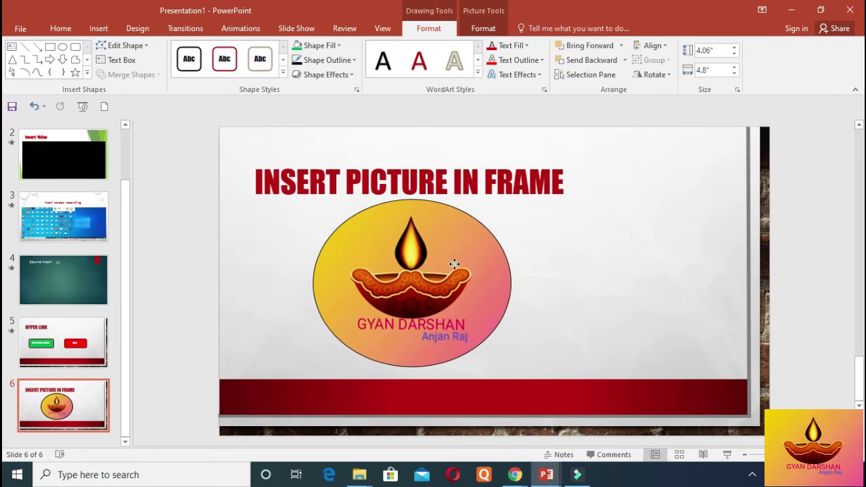
{"action": "left_click", "coordinate": [609, 284]}
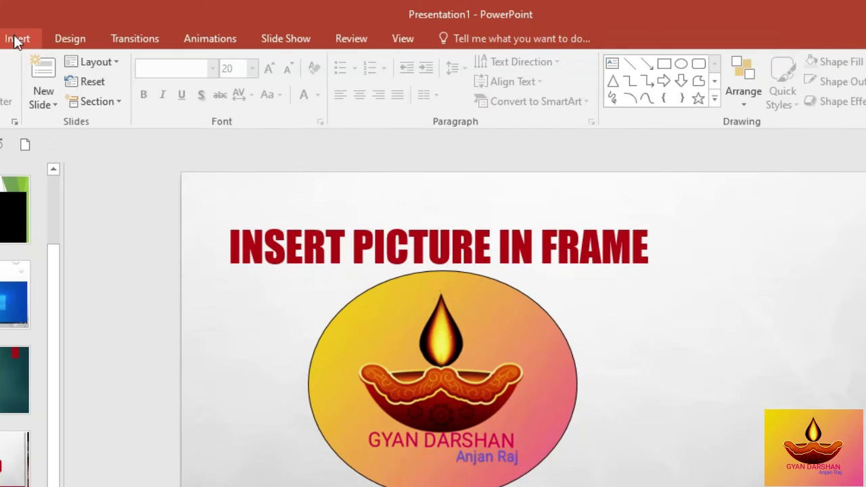
Insert WordArt reading 'Thank You For Watching'
{"action": "left_click", "coordinate": [98, 29]}
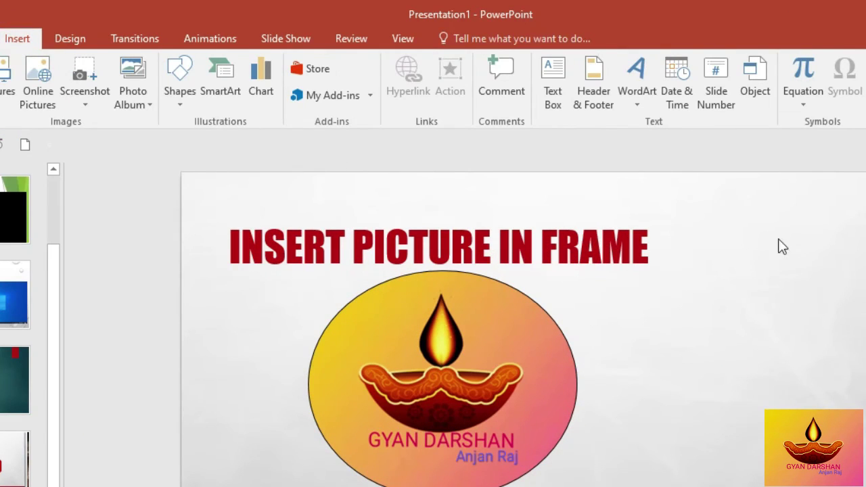
{"action": "left_click", "coordinate": [637, 104]}
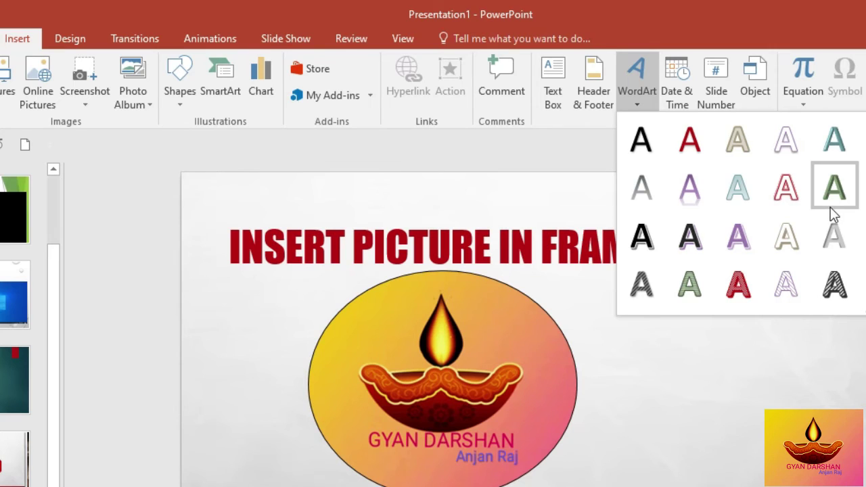
{"action": "left_click", "coordinate": [799, 193]}
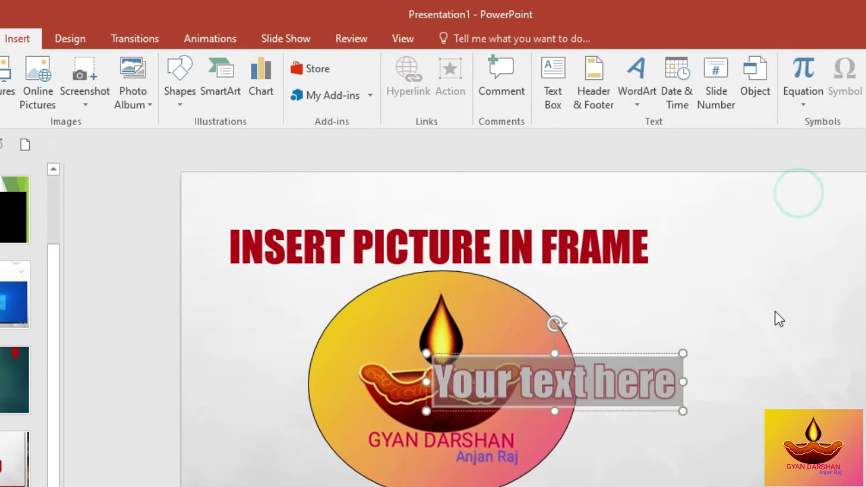
{"action": "key", "text": "Delete"}
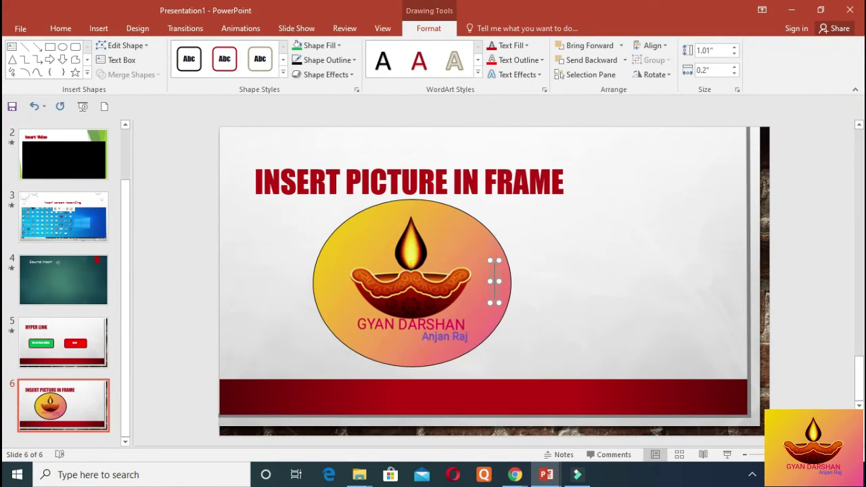
{"action": "type", "text": "Thank"}
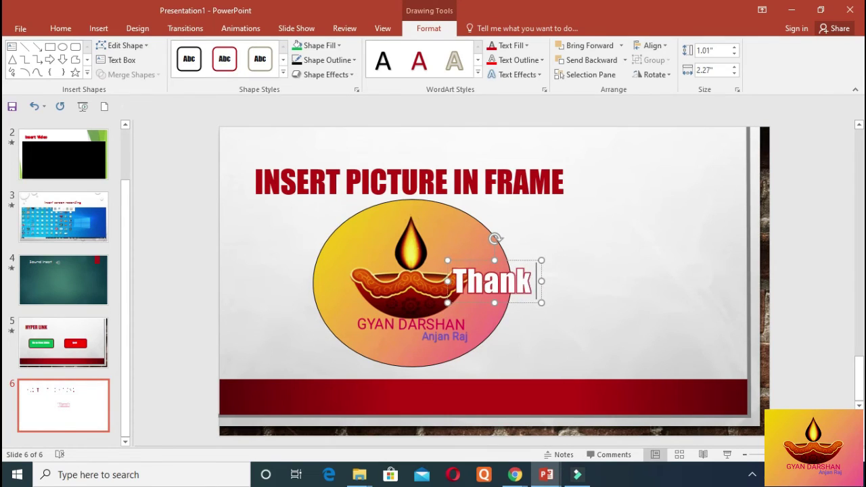
{"action": "type", "text": " You"}
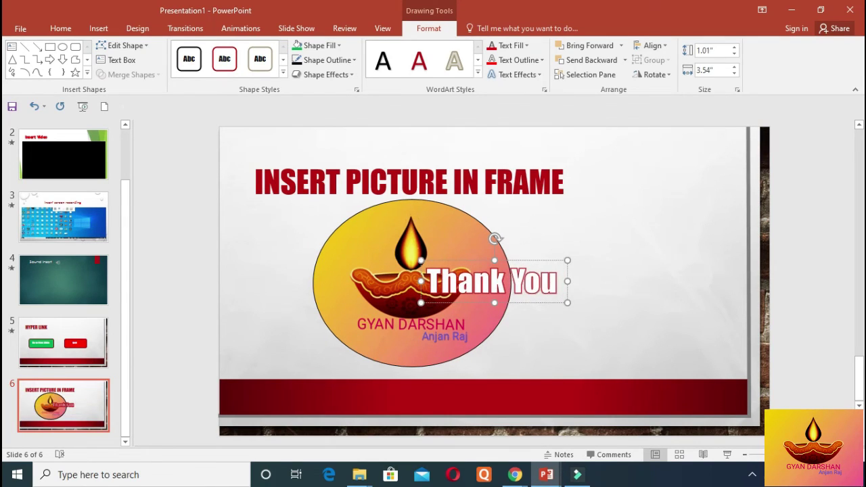
{"action": "type", "text": " For"}
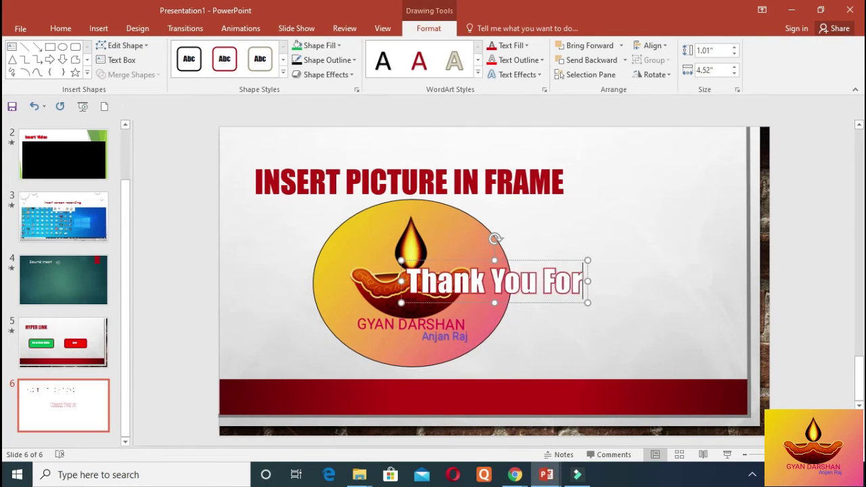
{"action": "type", "text": " Watchi"}
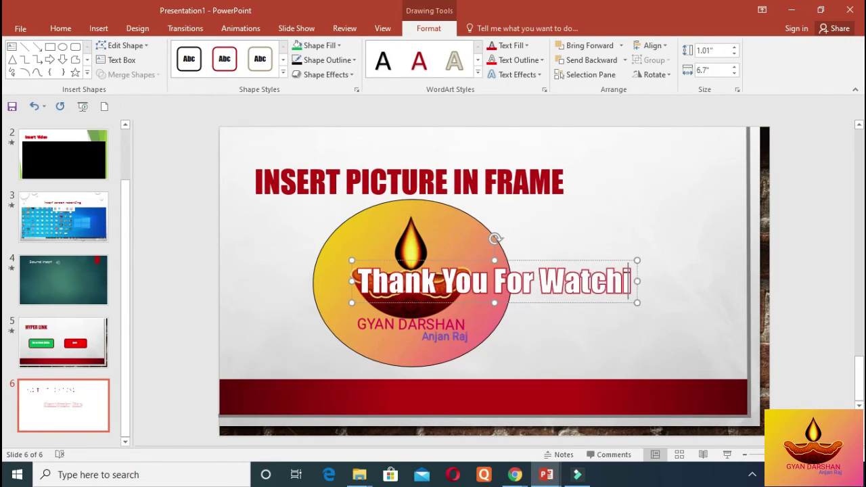
{"action": "type", "text": "ng"}
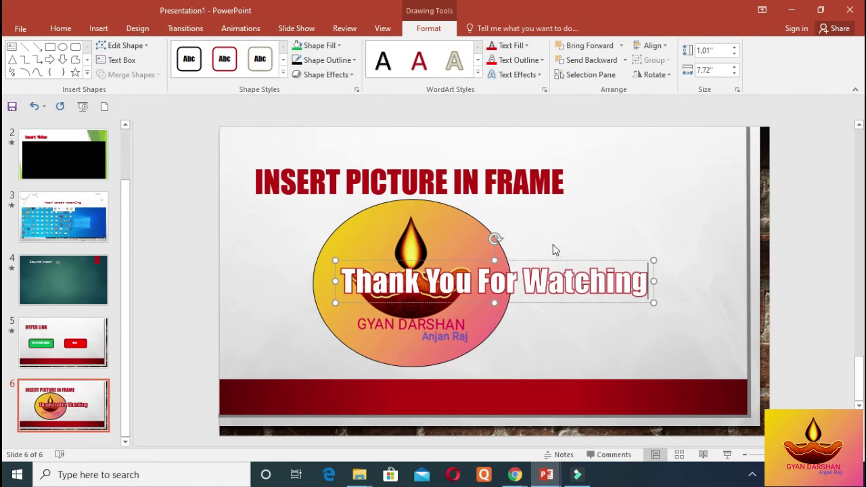
Nudge the oval picture, then place the caption centred on the red bottom band
{"action": "left_click", "coordinate": [508, 257]}
{"action": "mouse_move", "coordinate": [516, 299]}
{"action": "left_mouse_down"}
{"action": "mouse_move", "coordinate": [512, 264]}
{"action": "mouse_move", "coordinate": [569, 368]}
{"action": "mouse_move", "coordinate": [530, 369]}
{"action": "left_mouse_up"}
{"action": "left_click", "coordinate": [531, 279]}
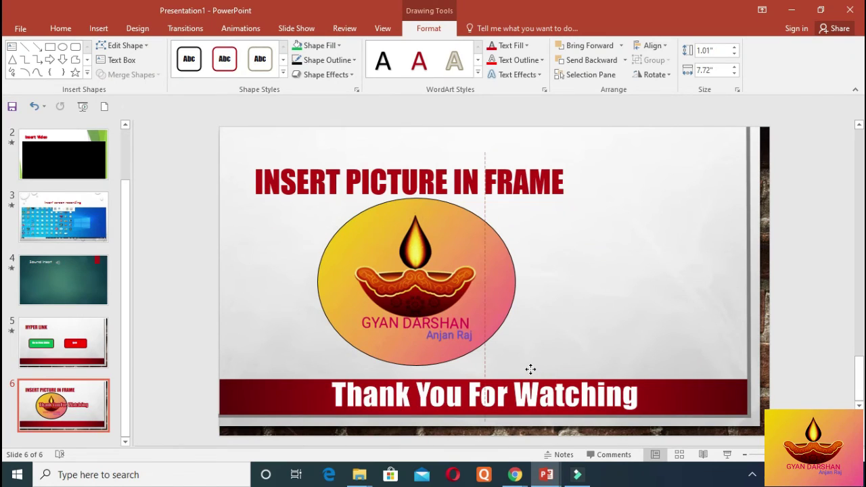
{"action": "mouse_move", "coordinate": [527, 370]}
{"action": "left_mouse_down"}
{"action": "mouse_move", "coordinate": [509, 369]}
{"action": "mouse_move", "coordinate": [517, 369]}
{"action": "left_mouse_up"}
{"action": "left_click", "coordinate": [697, 399]}
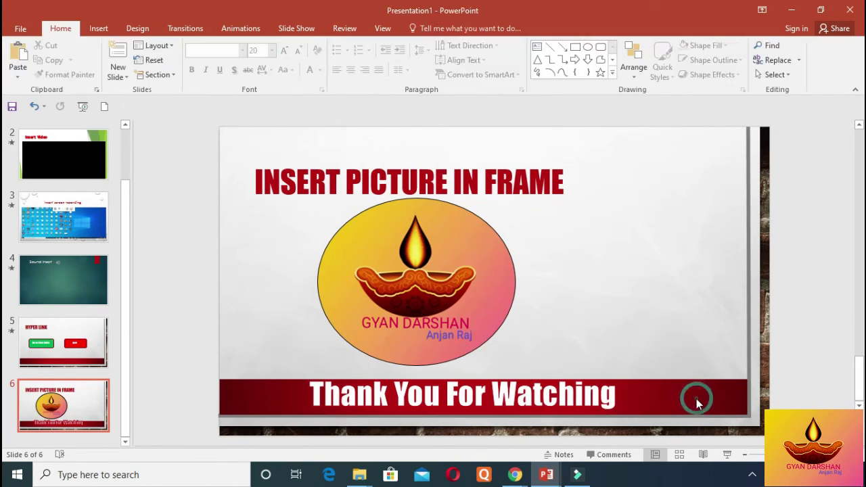
{"action": "left_click", "coordinate": [561, 396]}
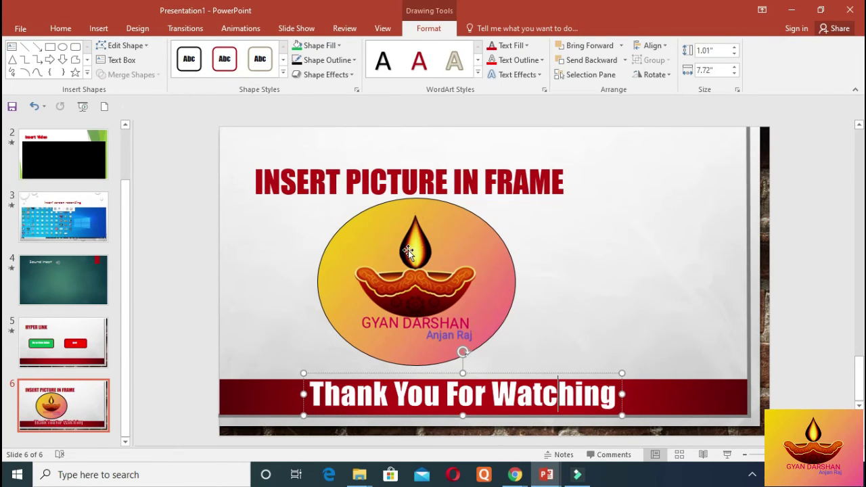
Move the oval toward the centre and type 'Gyan Darshan' inside it
{"action": "left_click_drag", "start_coordinate": [408, 249], "coordinate": [476, 256]}
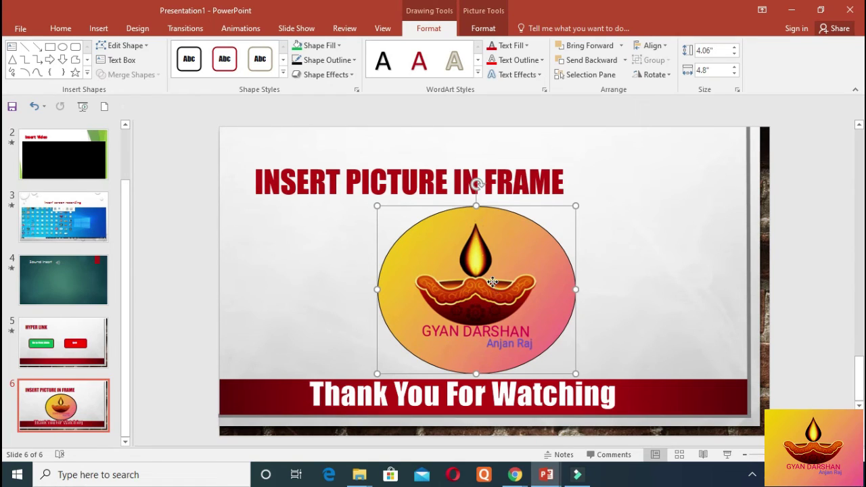
{"action": "right_click", "coordinate": [492, 282]}
{"action": "right_click", "coordinate": [472, 251]}
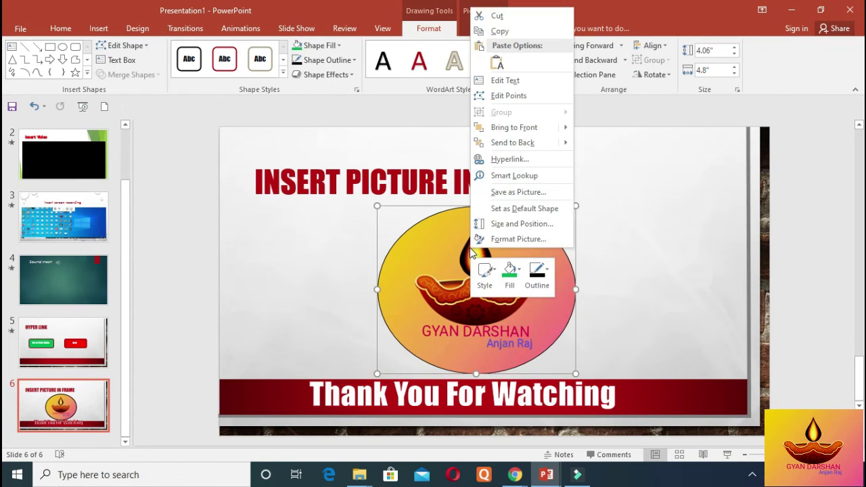
{"action": "left_click", "coordinate": [539, 81]}
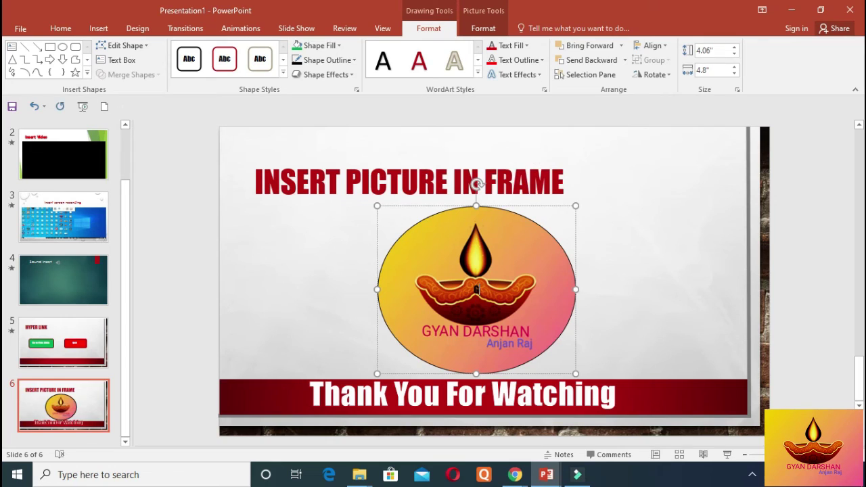
{"action": "type", "text": "Gyan Da"}
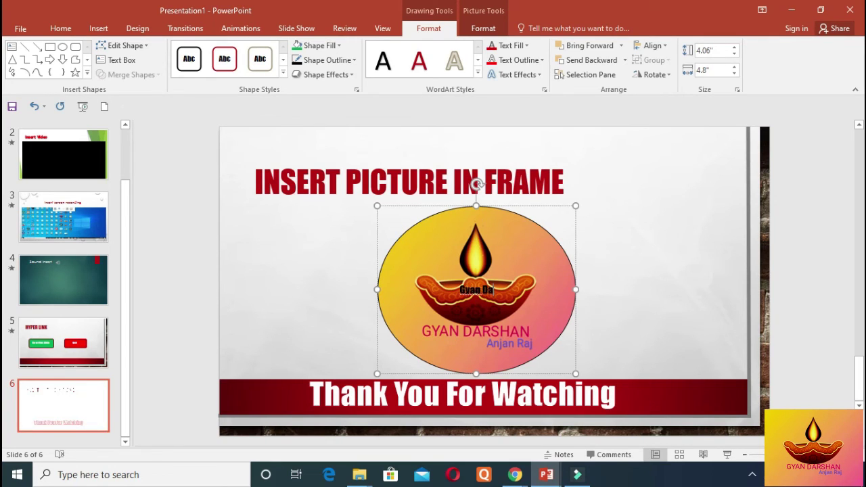
{"action": "type", "text": "rshan"}
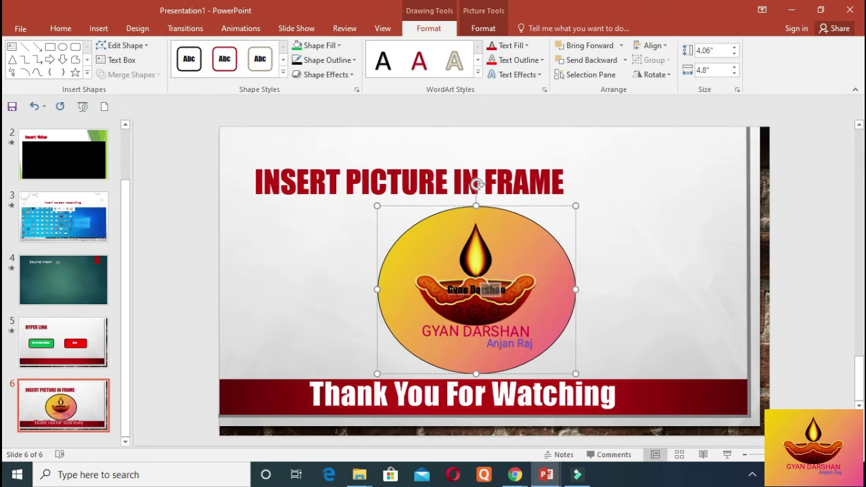
Make the 'Gyan Darshan' text white at 30 point
{"action": "left_click_drag", "start_coordinate": [514, 297], "coordinate": [464, 303]}
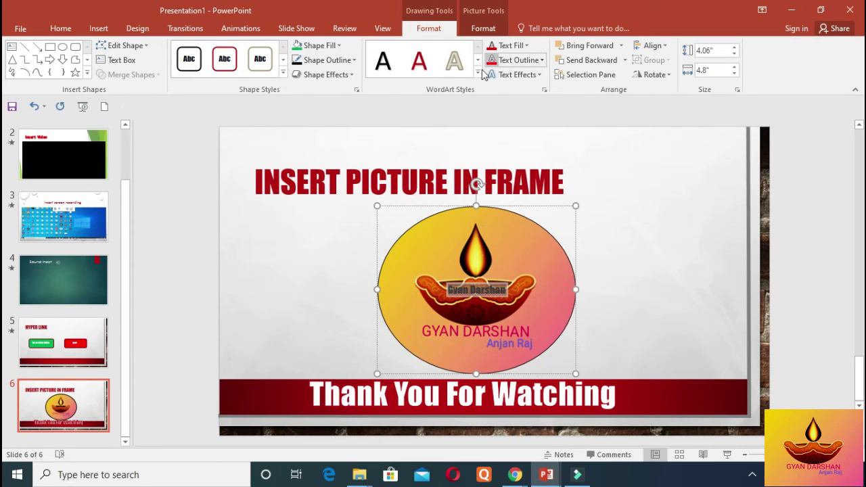
{"action": "left_click", "coordinate": [506, 47]}
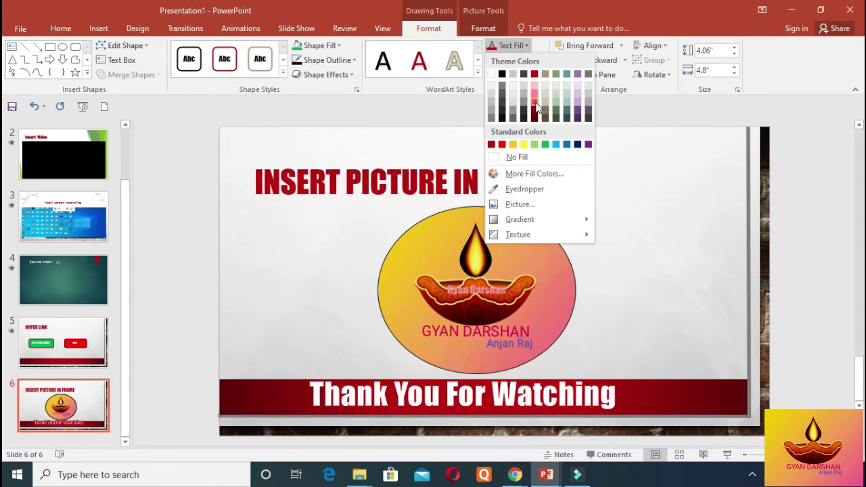
{"action": "left_click", "coordinate": [492, 73]}
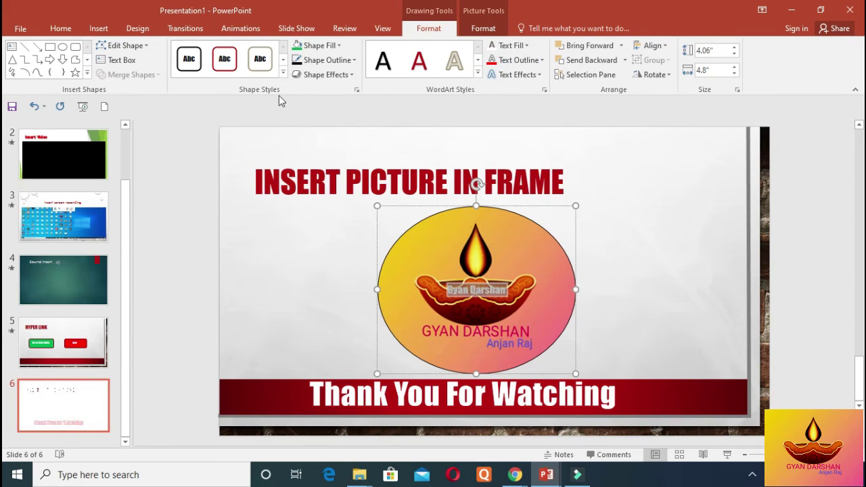
{"action": "left_click", "coordinate": [59, 28]}
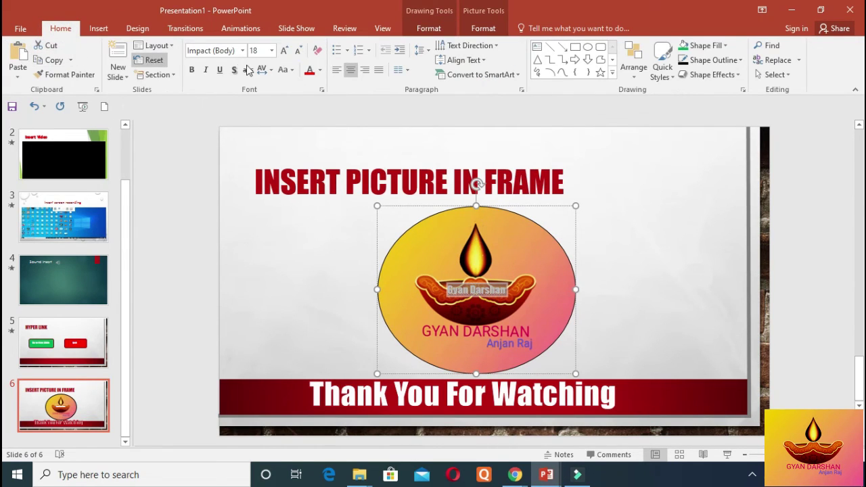
{"action": "left_click", "coordinate": [262, 50]}
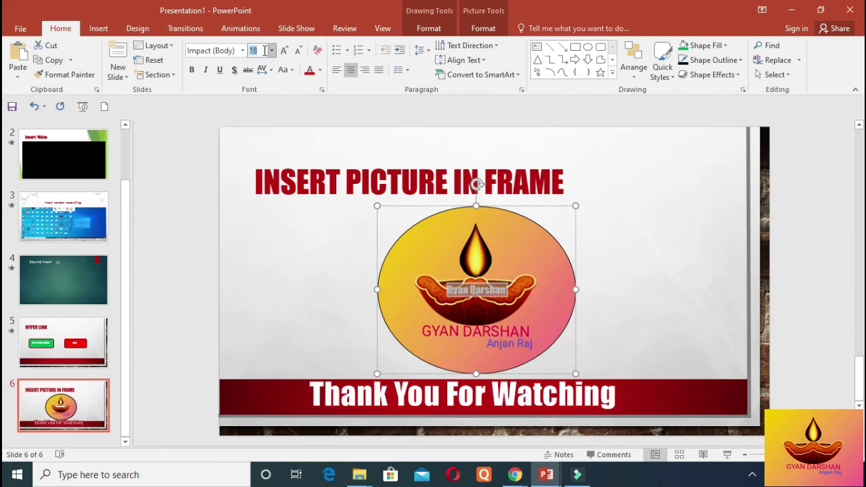
{"action": "type", "text": "30"}
{"action": "key", "text": "Return"}
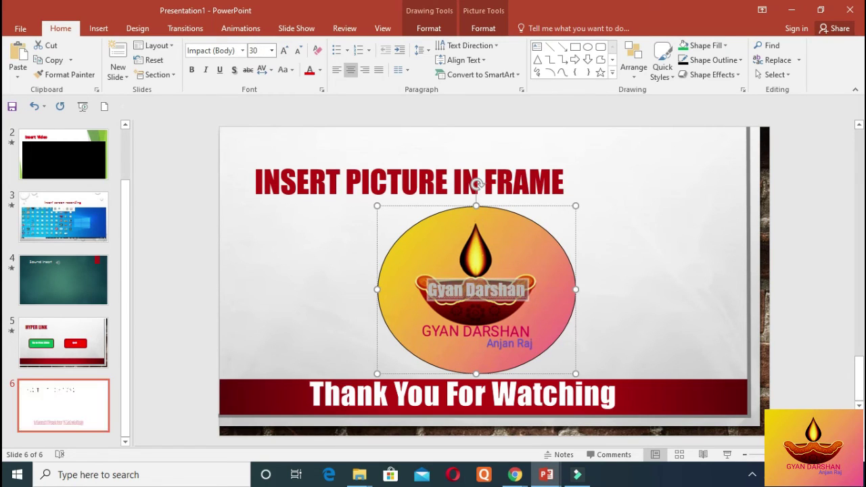
Shift the oval picture slightly left and higher on the slide
{"action": "left_click", "coordinate": [561, 238]}
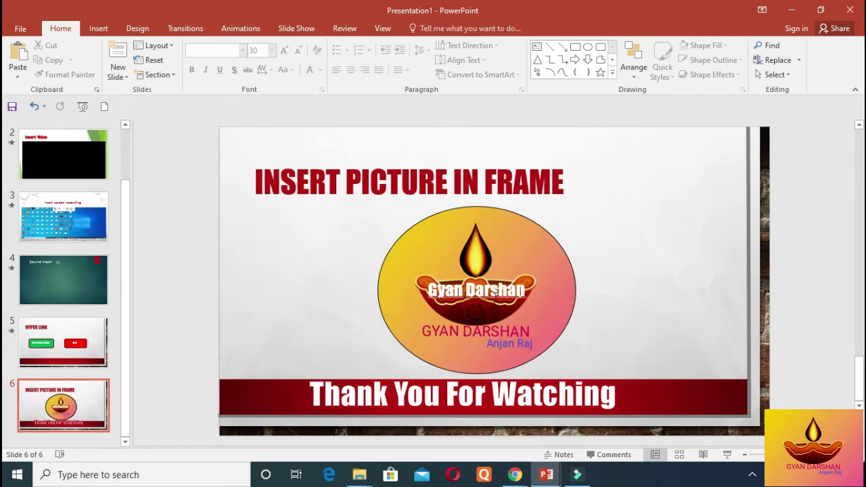
{"action": "left_click", "coordinate": [495, 292]}
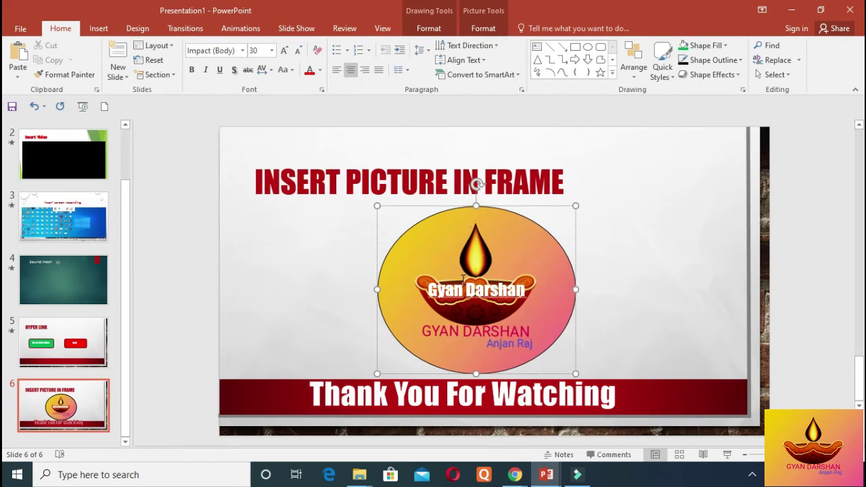
{"action": "left_click_drag", "start_coordinate": [477, 273], "coordinate": [454, 273]}
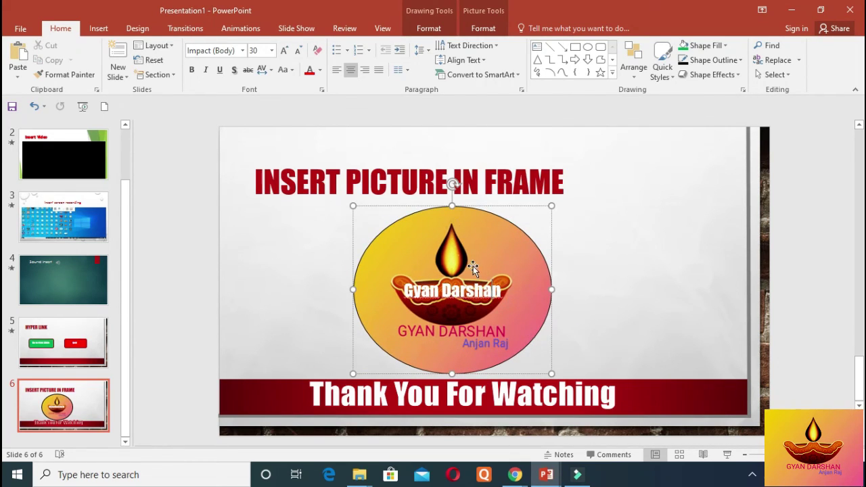
{"action": "left_click_drag", "start_coordinate": [473, 266], "coordinate": [473, 256]}
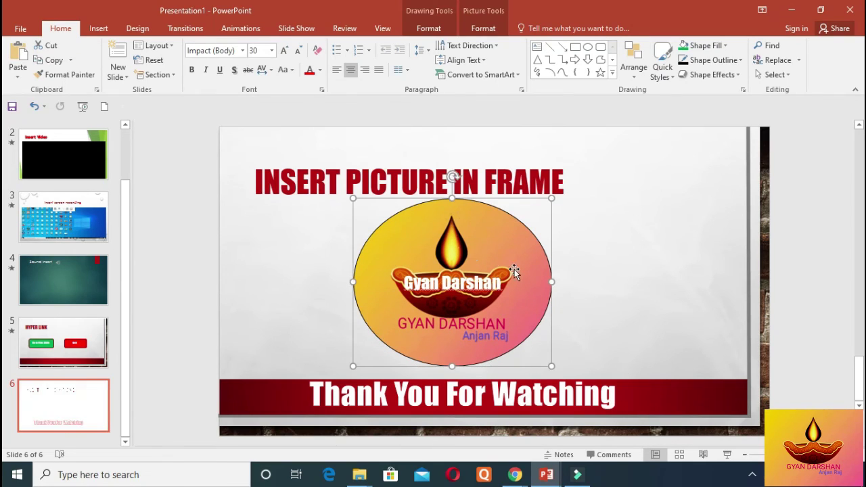
{"action": "left_click", "coordinate": [573, 279]}
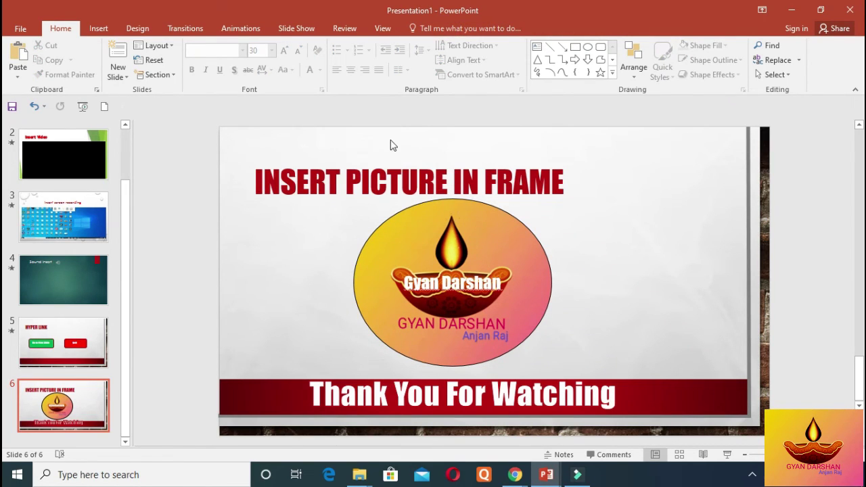
Browse through slides 1 to 4, then return to slide 1, 'Power Point Tutorial Part 2'
{"action": "left_click", "coordinate": [57, 161]}
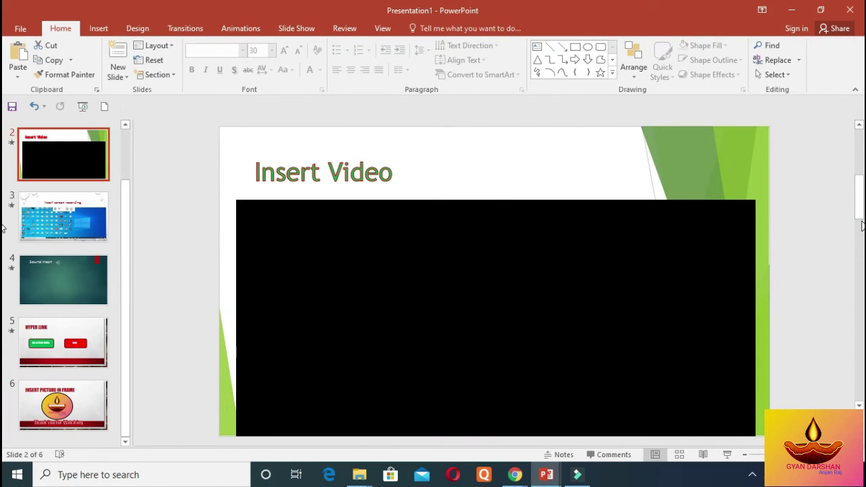
{"action": "key", "text": "Down"}
{"action": "left_click_drag", "start_coordinate": [862, 210], "coordinate": [862, 138]}
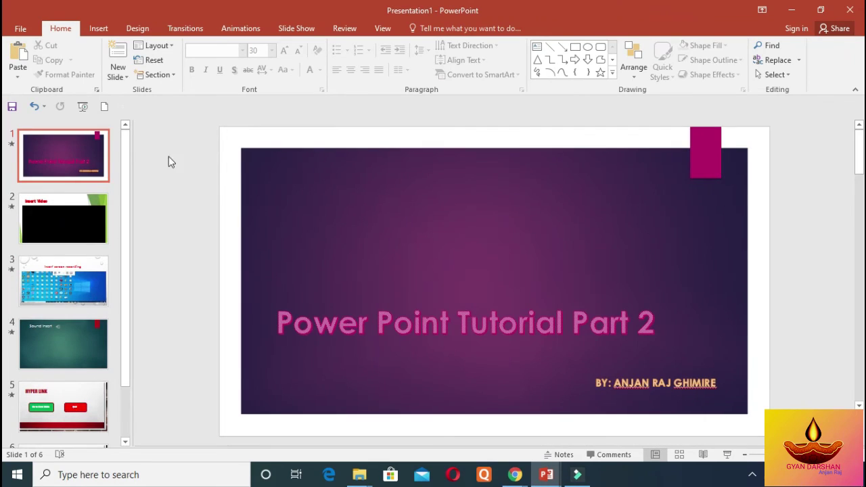
{"action": "left_click", "coordinate": [67, 201]}
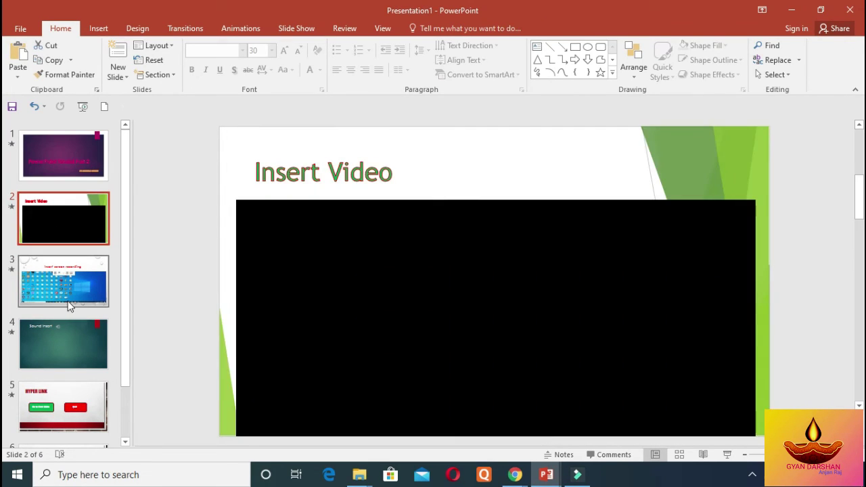
{"action": "left_click", "coordinate": [68, 301]}
{"action": "left_click", "coordinate": [70, 160]}
{"action": "left_click", "coordinate": [74, 218]}
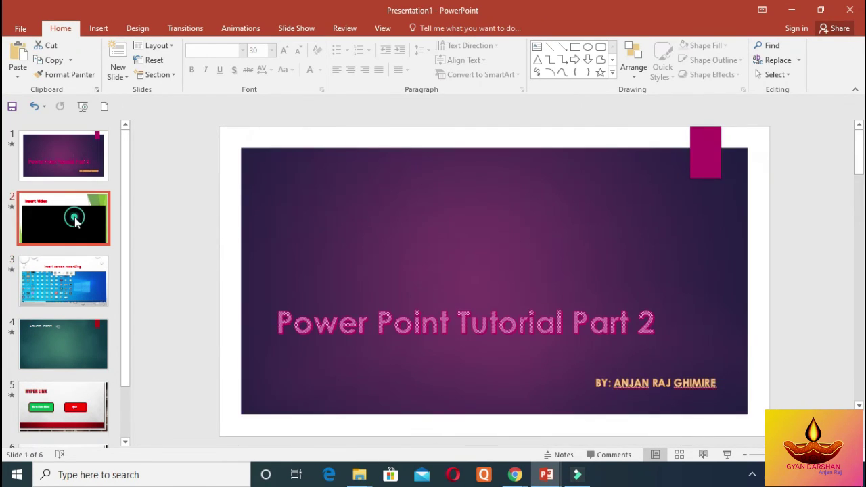
{"action": "left_click", "coordinate": [75, 287]}
{"action": "left_click", "coordinate": [77, 331]}
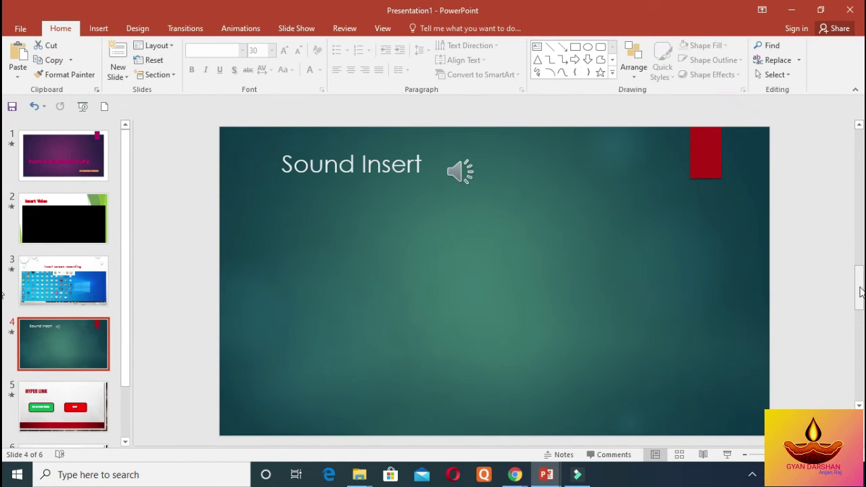
{"action": "mouse_move", "coordinate": [860, 291]}
{"action": "left_mouse_down"}
{"action": "mouse_move", "coordinate": [861, 379]}
{"action": "mouse_move", "coordinate": [862, 181]}
{"action": "left_mouse_up"}
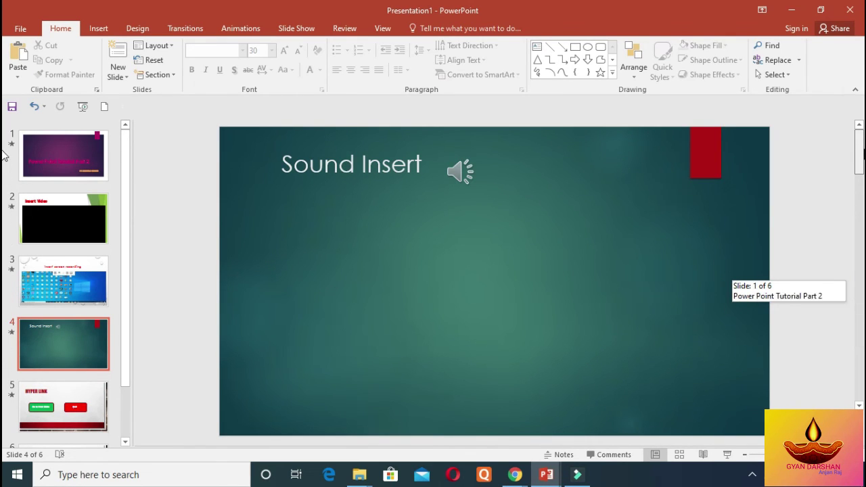
{"action": "left_click_drag", "start_coordinate": [4, 182], "coordinate": [4, 146]}
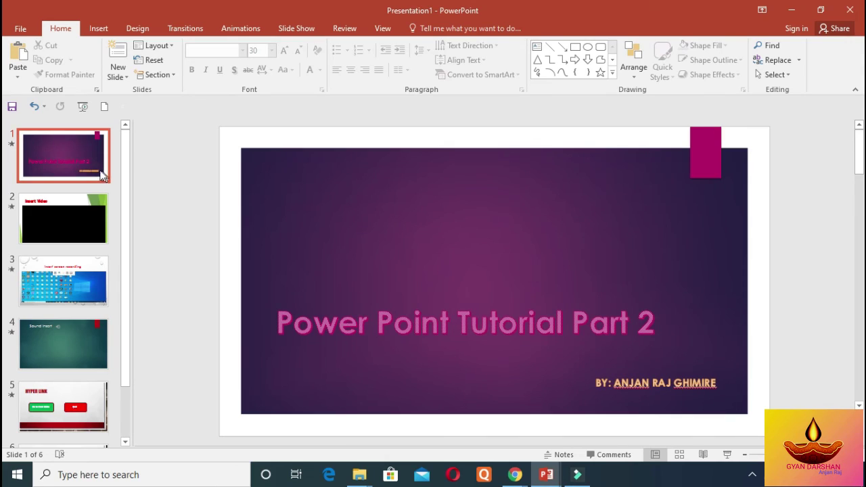
{"action": "left_click", "coordinate": [82, 155]}
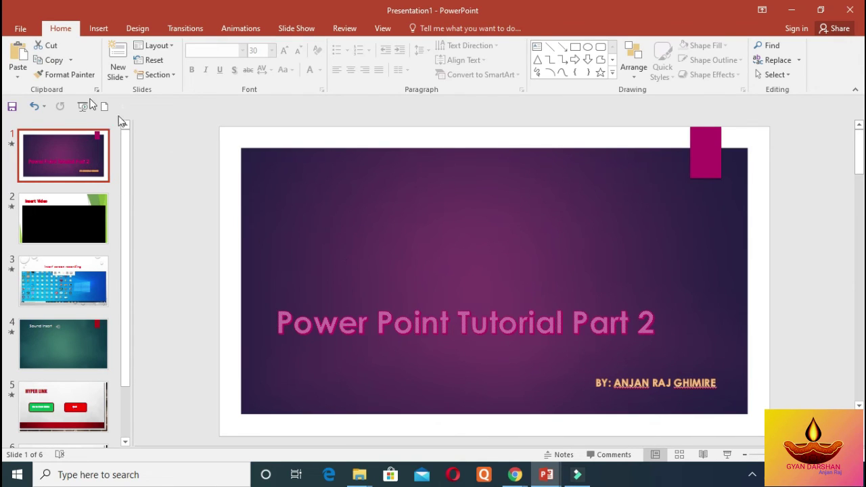
Save the deck as MPEG-4 Video 'Sample slide video' in the ICT TRAINNING folder
{"action": "left_click", "coordinate": [20, 29]}
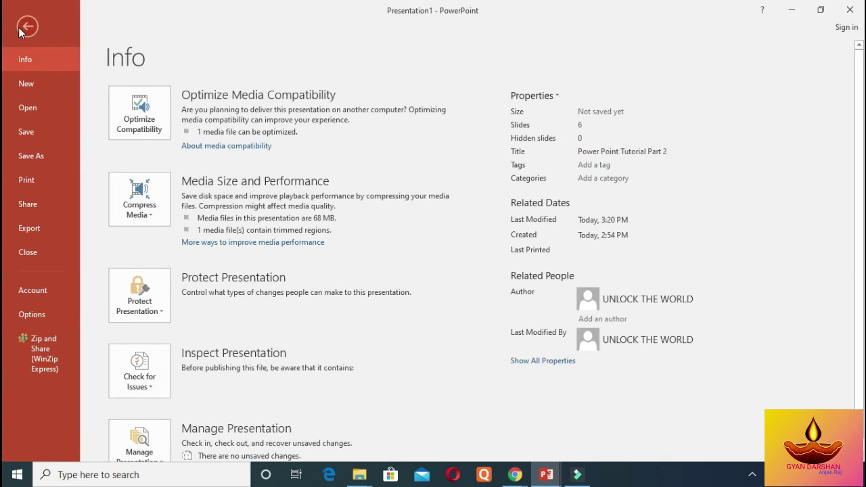
{"action": "left_click", "coordinate": [57, 156]}
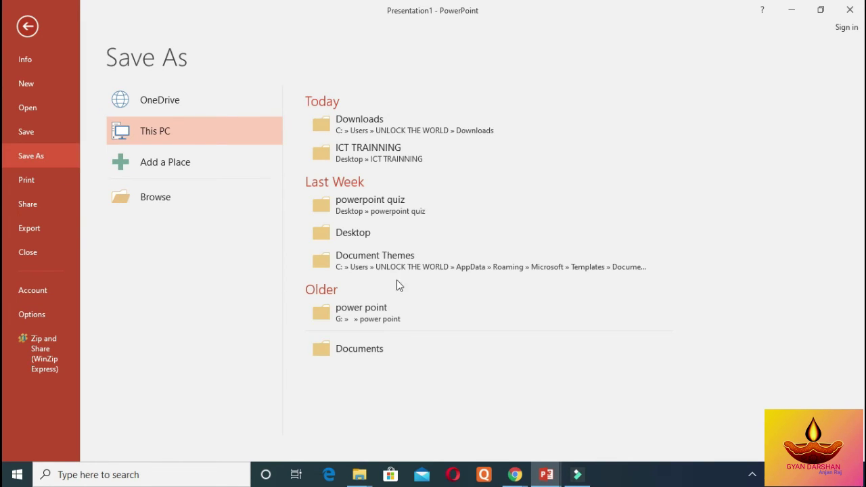
{"action": "left_click", "coordinate": [398, 156]}
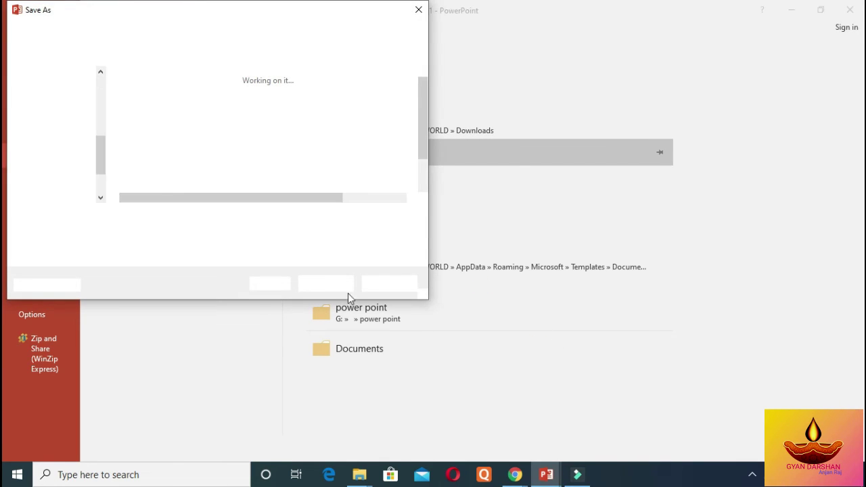
{"action": "left_click", "coordinate": [151, 214]}
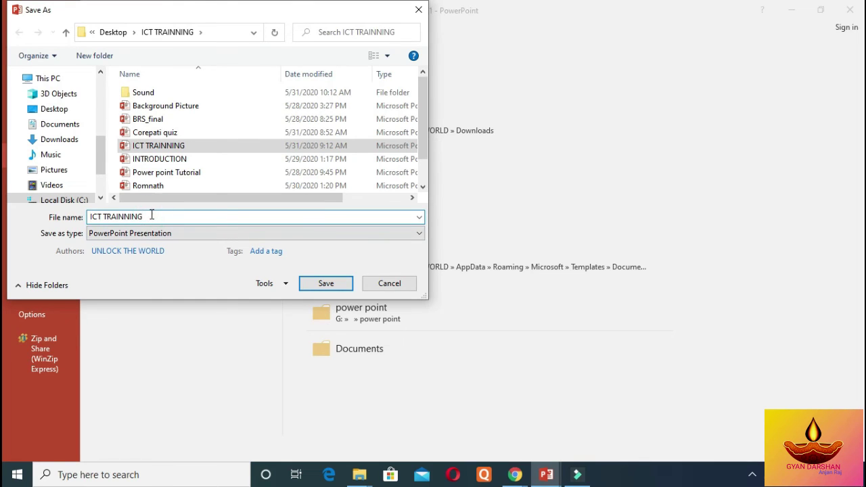
{"action": "left_click_drag", "start_coordinate": [150, 214], "coordinate": [63, 217]}
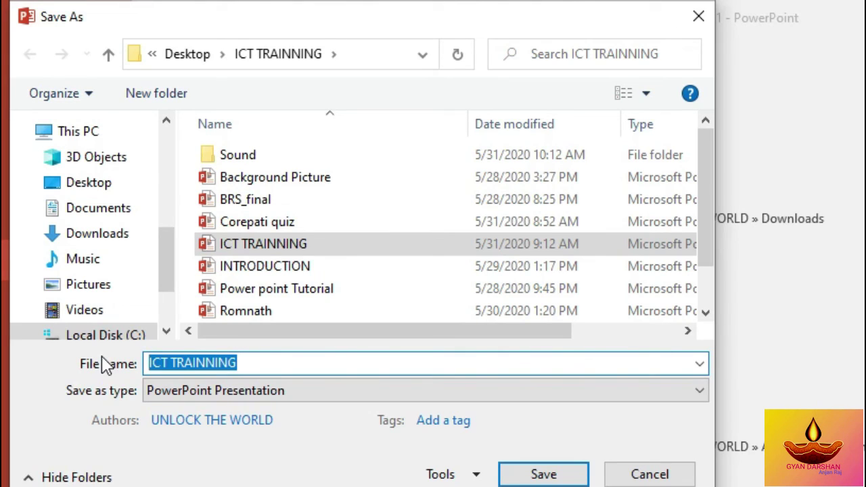
{"action": "type", "text": "Sample"}
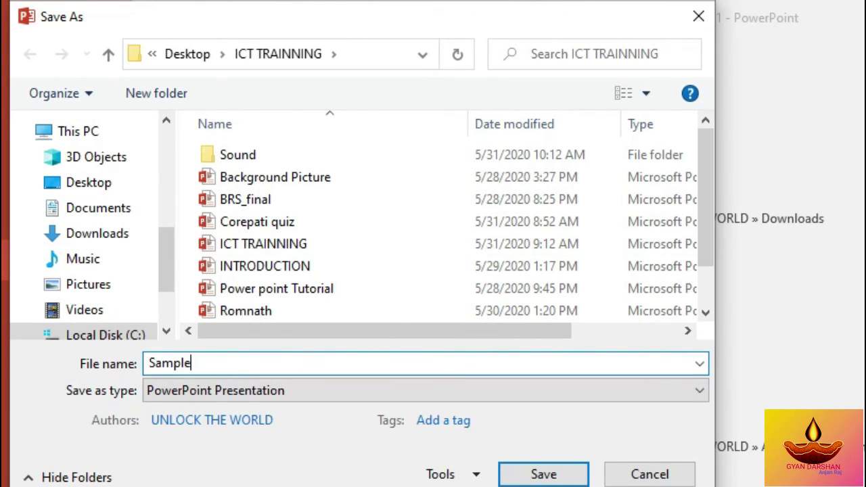
{"action": "type", "text": " slide "}
{"action": "type", "text": "video"}
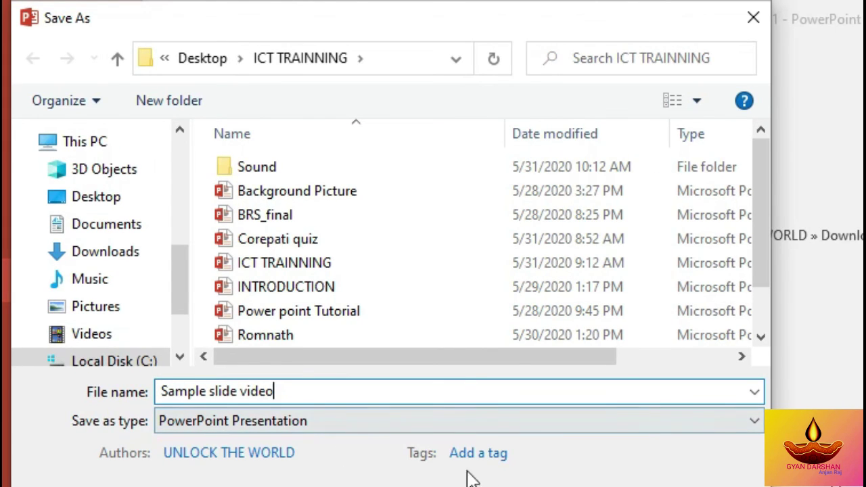
{"action": "left_click", "coordinate": [753, 430]}
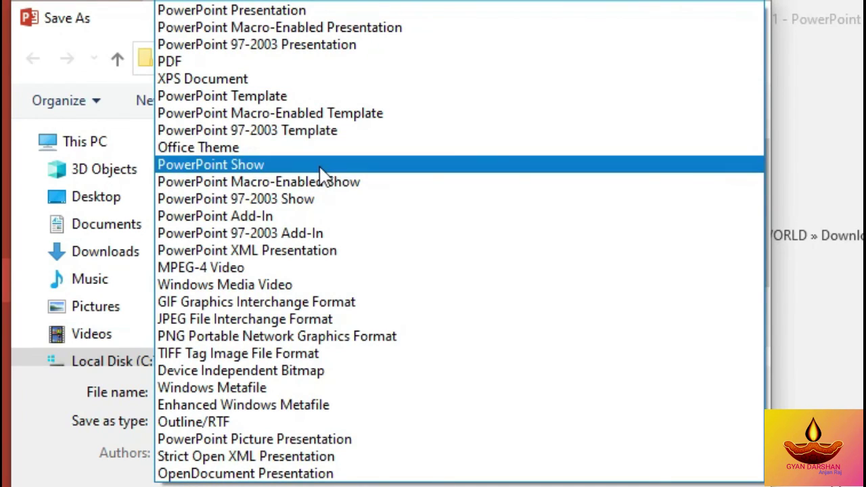
{"action": "left_click", "coordinate": [302, 268]}
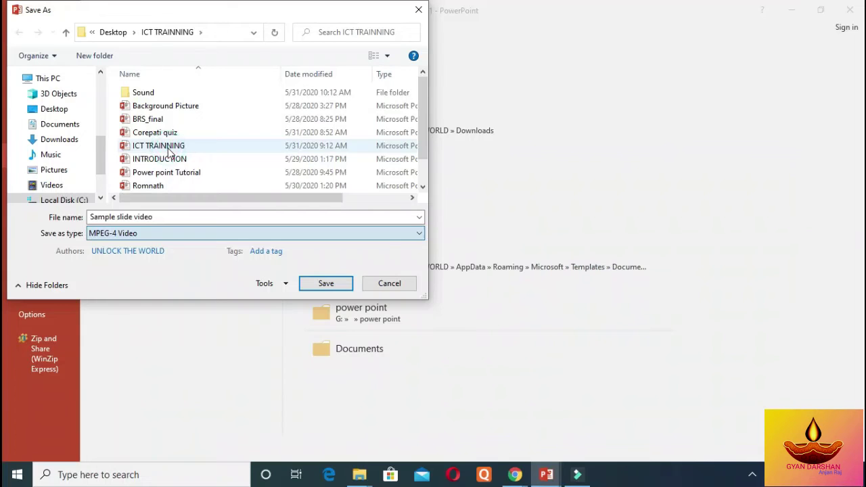
{"action": "left_click", "coordinate": [315, 285]}
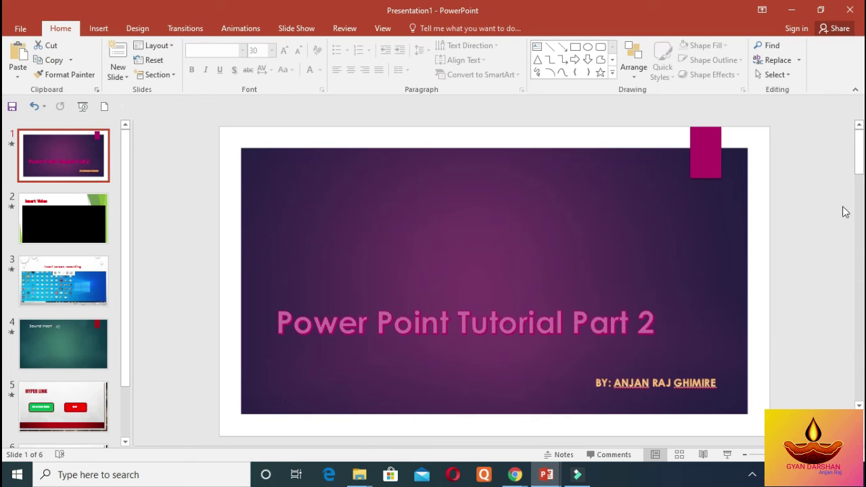
Minimize PowerPoint, open the ICT TRAINNING folder and play 'Sample slide video'
{"action": "left_click", "coordinate": [791, 10]}
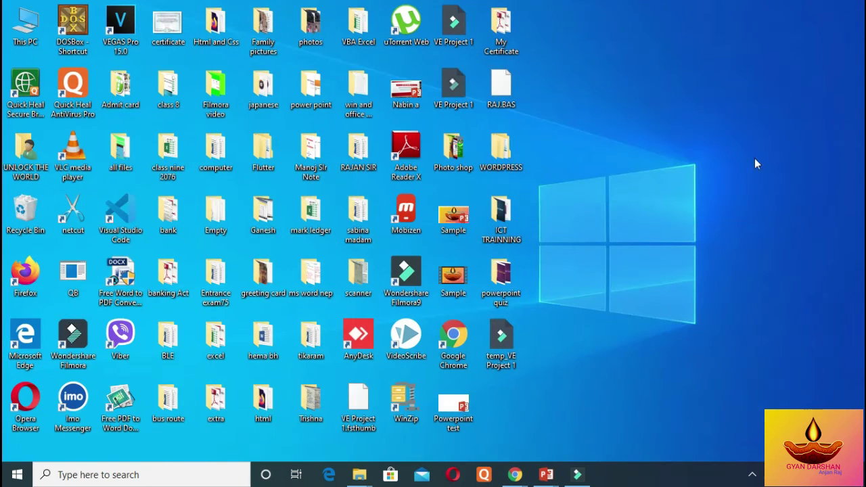
{"action": "double_click", "coordinate": [498, 209]}
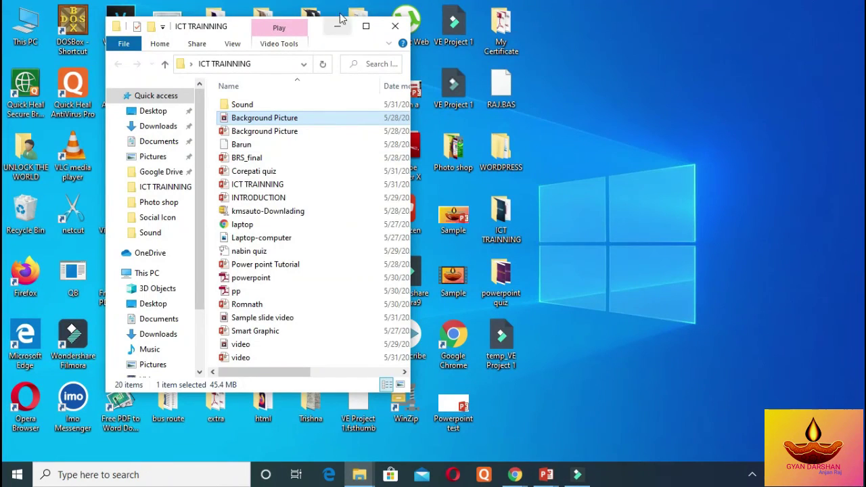
{"action": "left_click", "coordinate": [366, 25]}
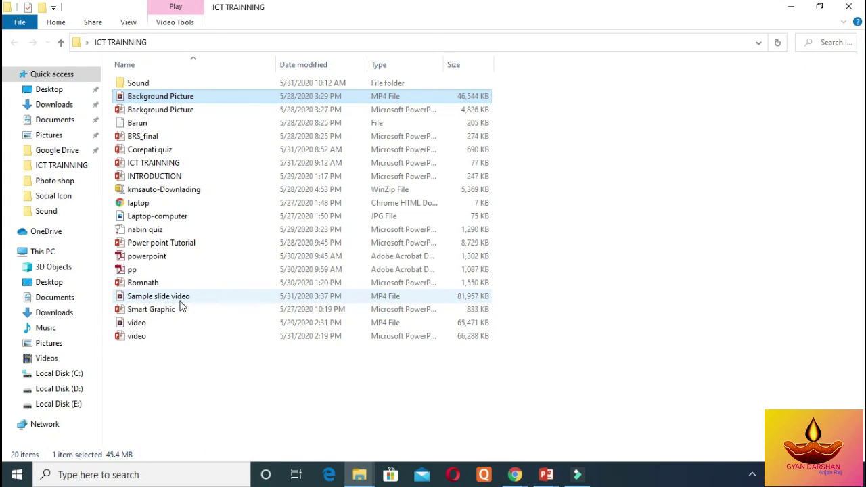
{"action": "double_click", "coordinate": [182, 300]}
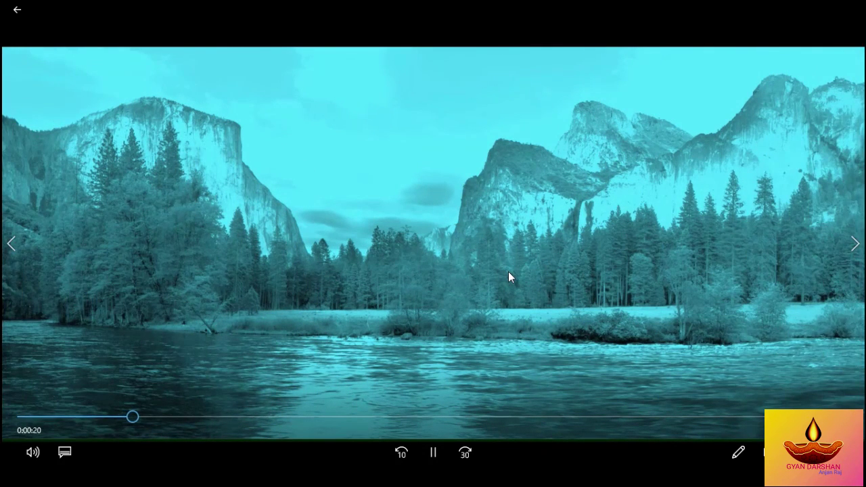
Skim the video forward past 0:00:45 to the Maths Equation slide
{"action": "left_click", "coordinate": [178, 417]}
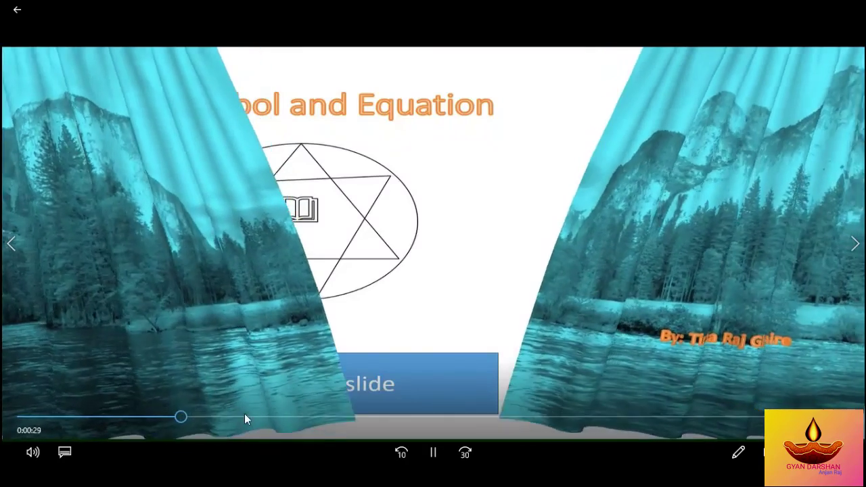
{"action": "left_click", "coordinate": [264, 418]}
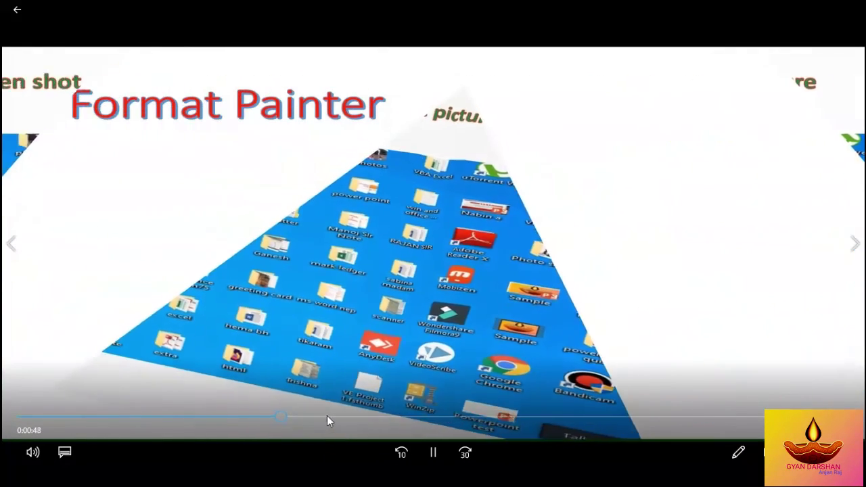
{"action": "left_click", "coordinate": [327, 415]}
{"action": "left_click", "coordinate": [395, 416]}
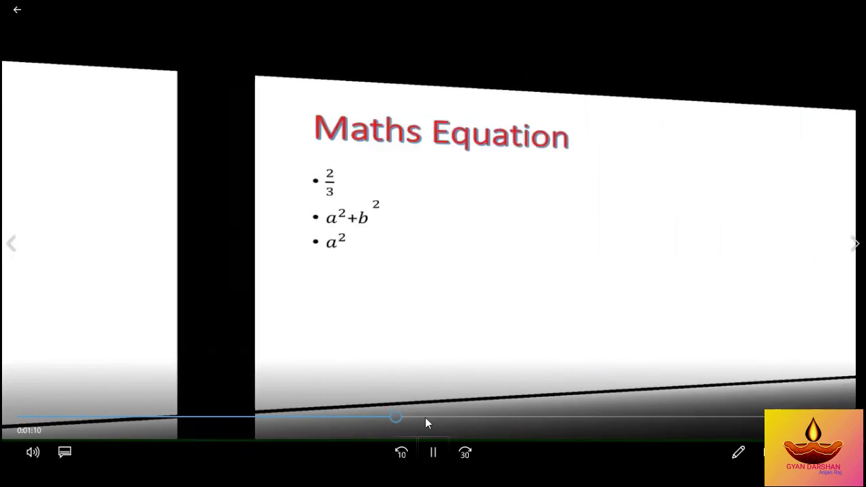
{"action": "left_click", "coordinate": [425, 417]}
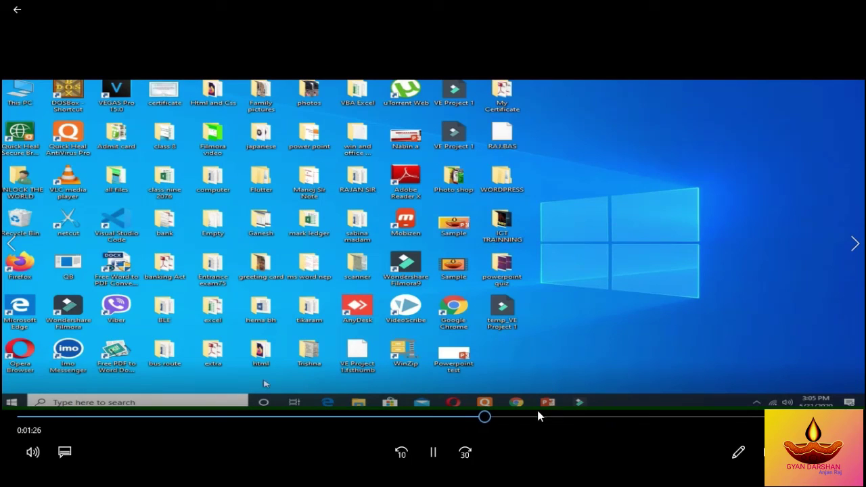
Skip toward the end, pause on the Thank You For Watching slide, and close the player
{"action": "left_click", "coordinate": [636, 417]}
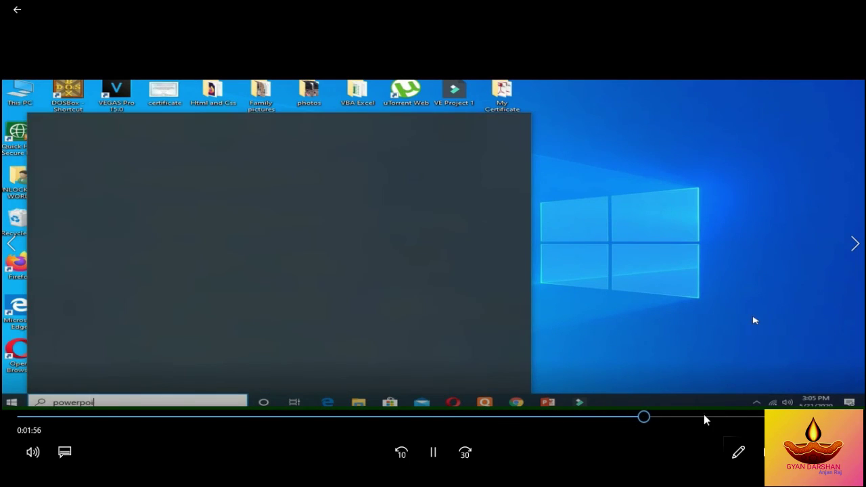
{"action": "left_click", "coordinate": [704, 417]}
{"action": "left_click", "coordinate": [747, 417]}
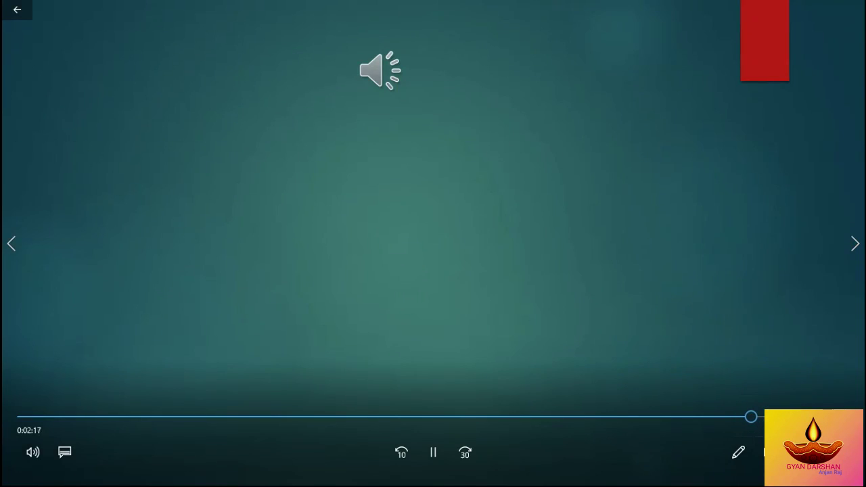
{"action": "left_click", "coordinate": [761, 417]}
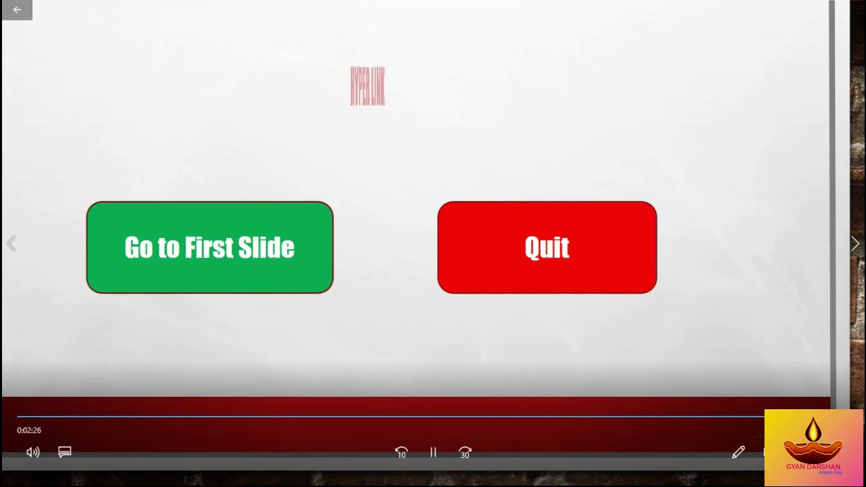
{"action": "left_click", "coordinate": [754, 417]}
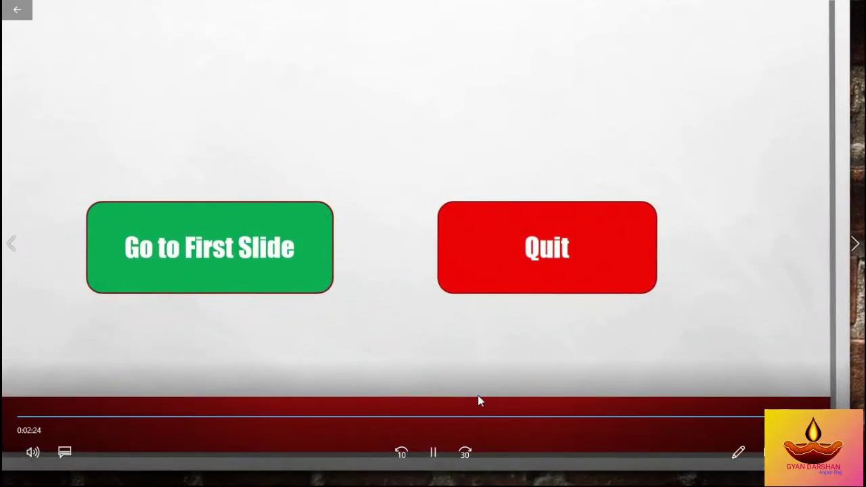
{"action": "left_click", "coordinate": [329, 414]}
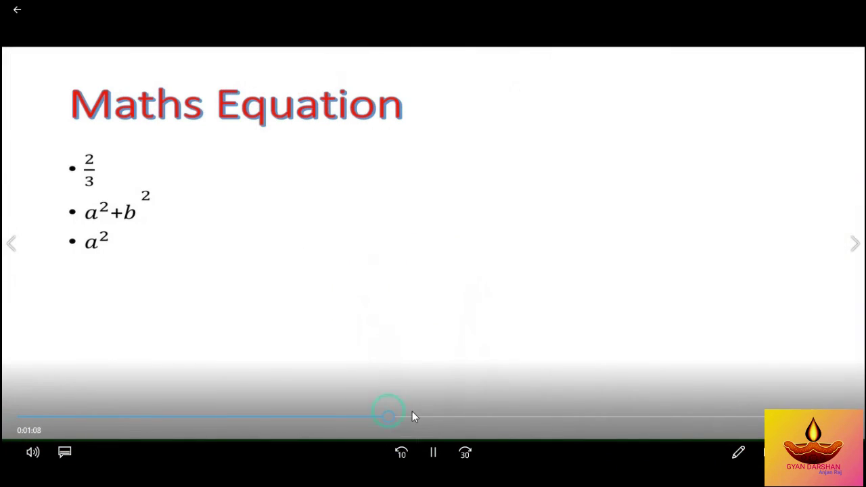
{"action": "left_click", "coordinate": [491, 369]}
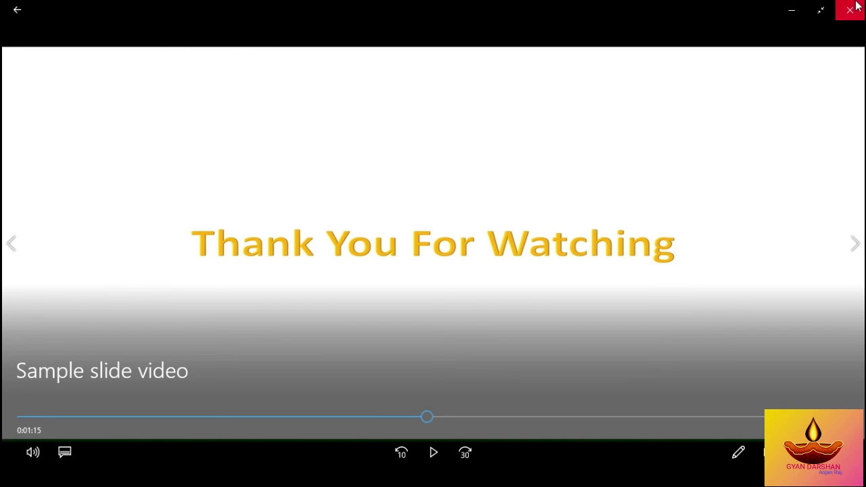
{"action": "left_click", "coordinate": [856, 6]}
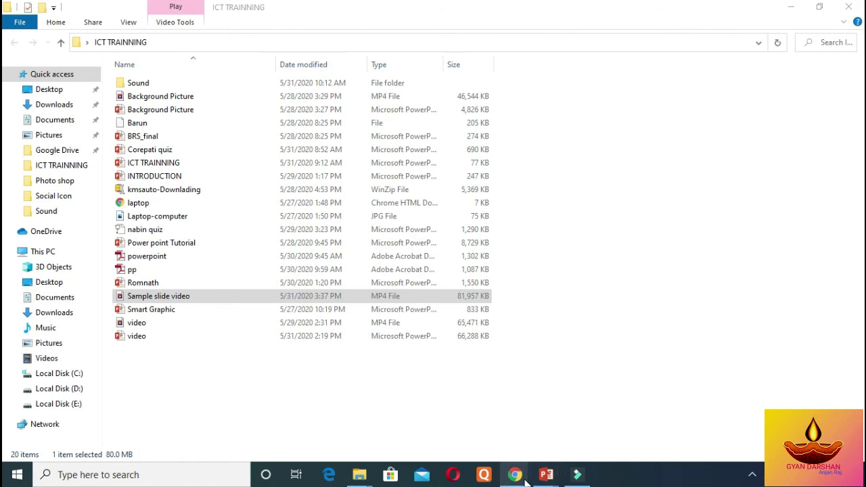
{"action": "mouse_move", "coordinate": [525, 477]}
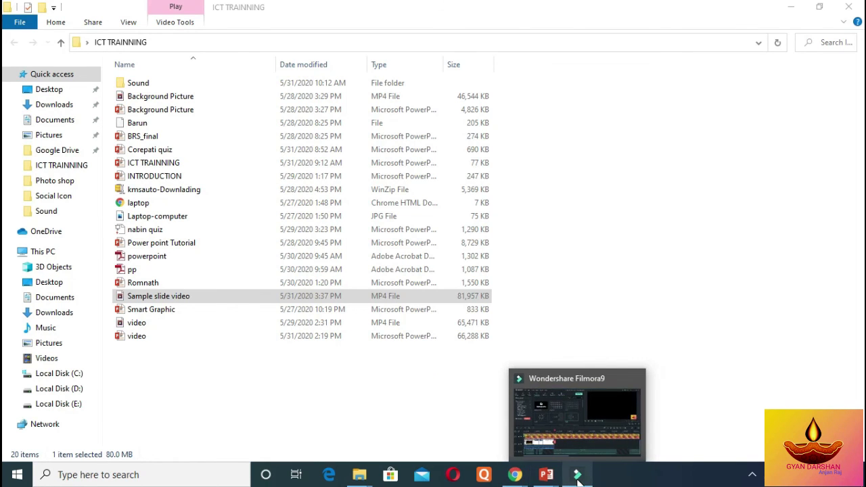